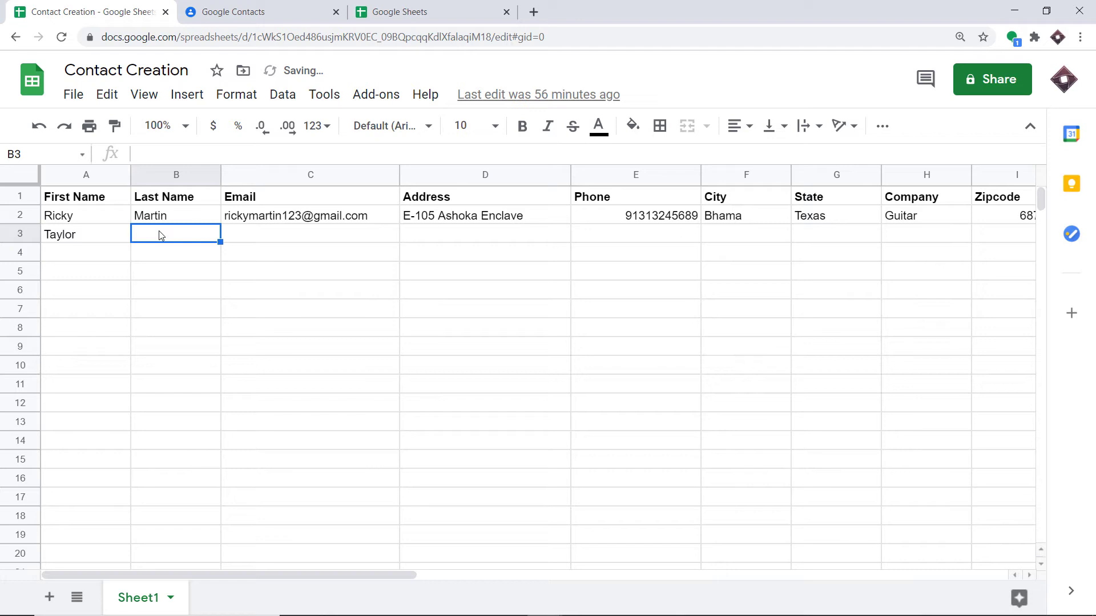
Step: Enter the test contact's last name, e-mail, address and phone number in row 3
{"action": "type", "text": "Swift"}
{"action": "key", "text": "Tab"}
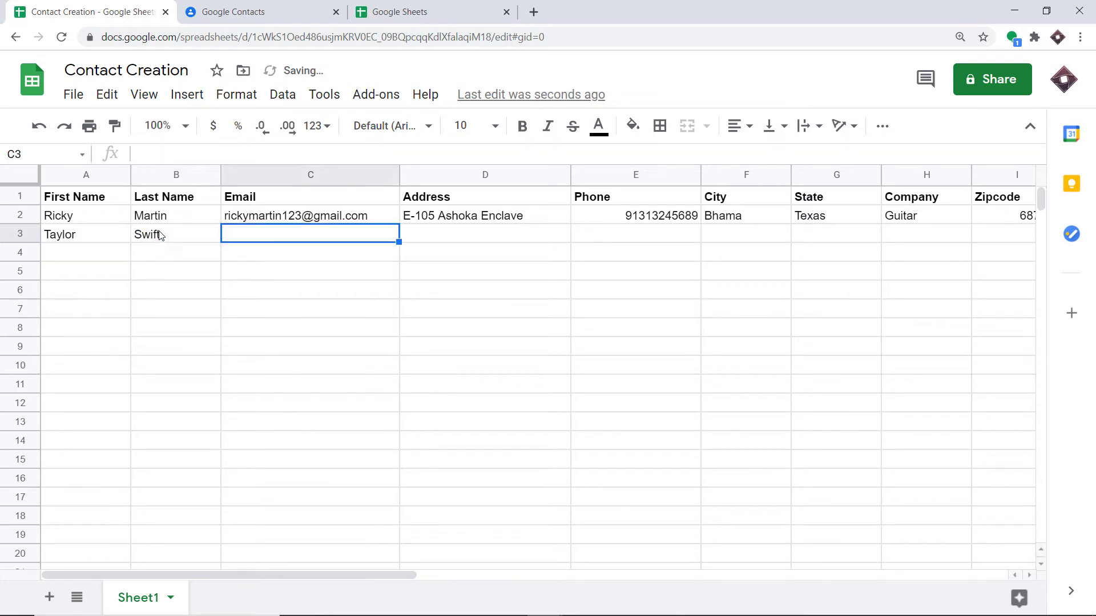
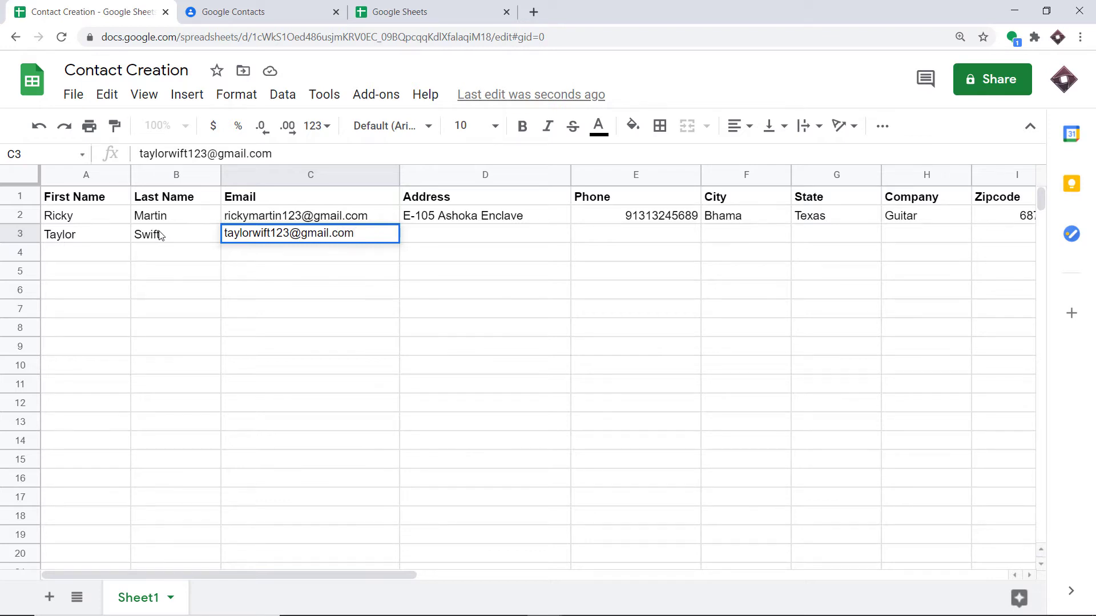
{"action": "left_click", "coordinate": [439, 238]}
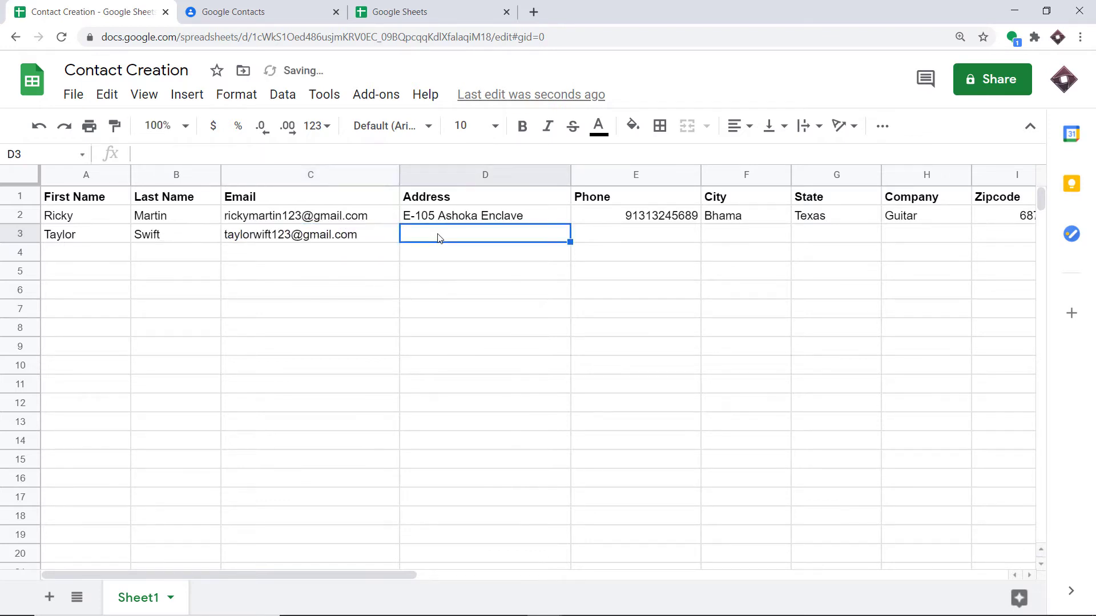
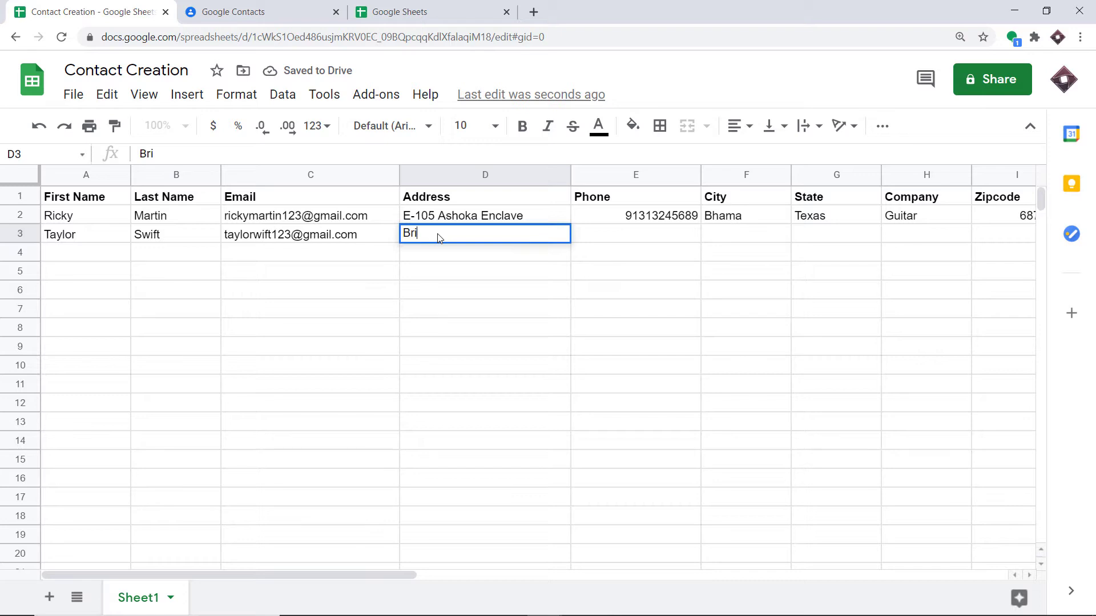
{"action": "left_click", "coordinate": [608, 236]}
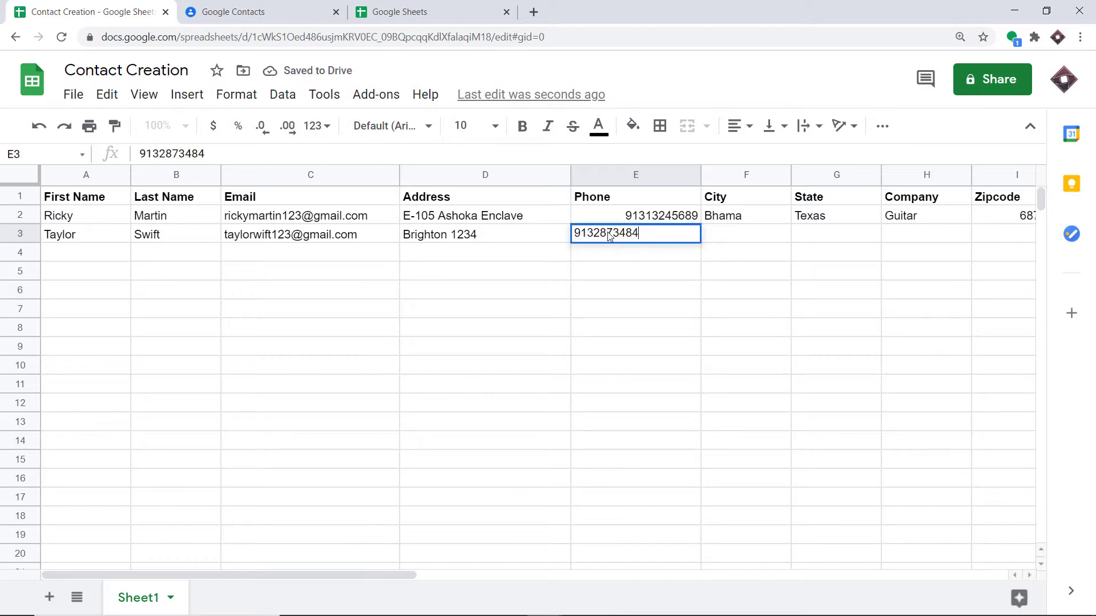
Step: Fill in row 3's city, state, company 'XYZ MUsic' and zipcode, then switch to Google Contacts
{"action": "left_click", "coordinate": [739, 236]}
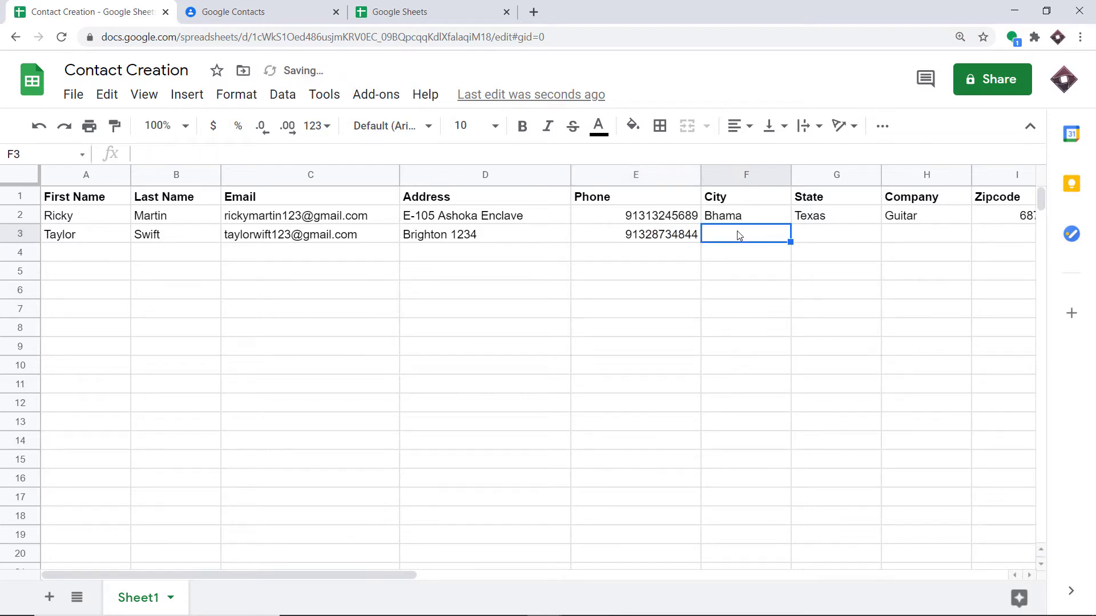
{"action": "type", "text": "Mexico"}
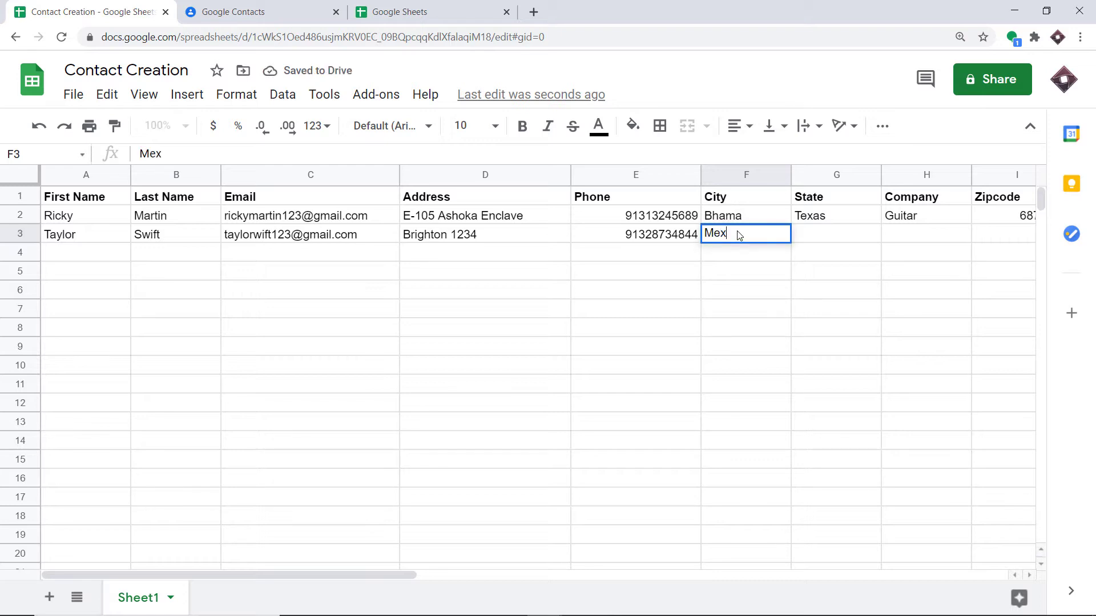
{"action": "left_click", "coordinate": [816, 235]}
{"action": "type", "text": "Houstan"}
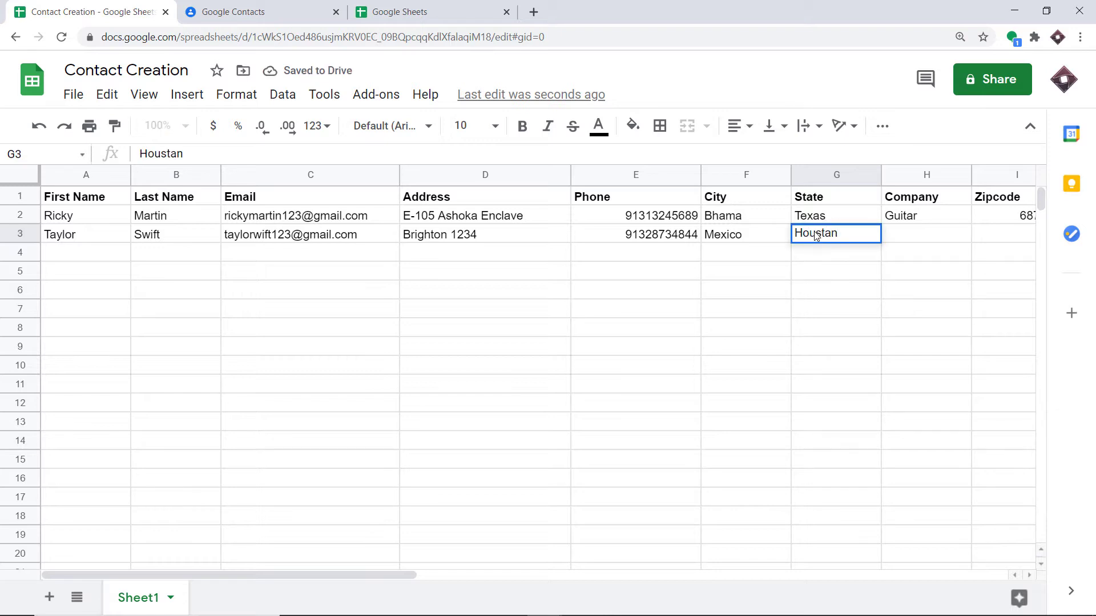
{"action": "left_click", "coordinate": [920, 234]}
{"action": "type", "text": "XYZ MUs"}
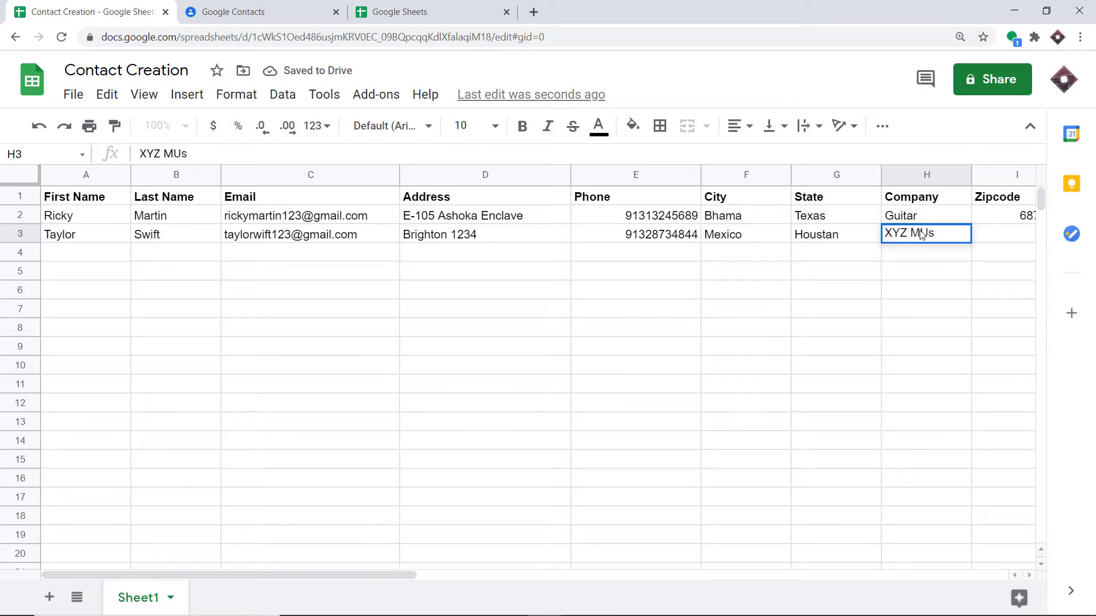
{"action": "type", "text": "ic"}
{"action": "left_click", "coordinate": [990, 233]}
{"action": "type", "text": "6"}
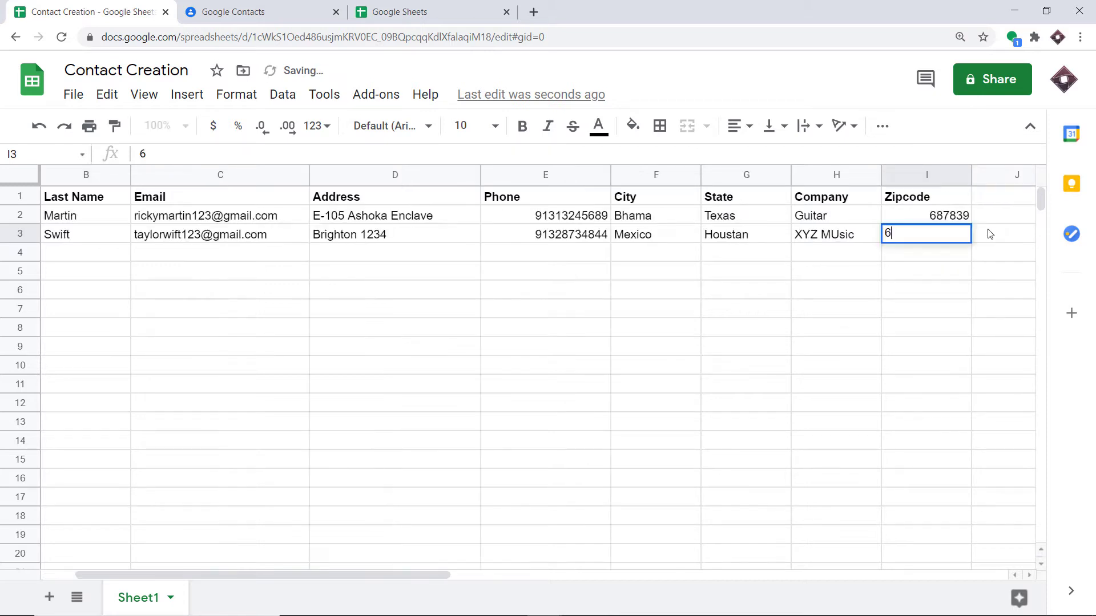
{"action": "type", "text": "78825"}
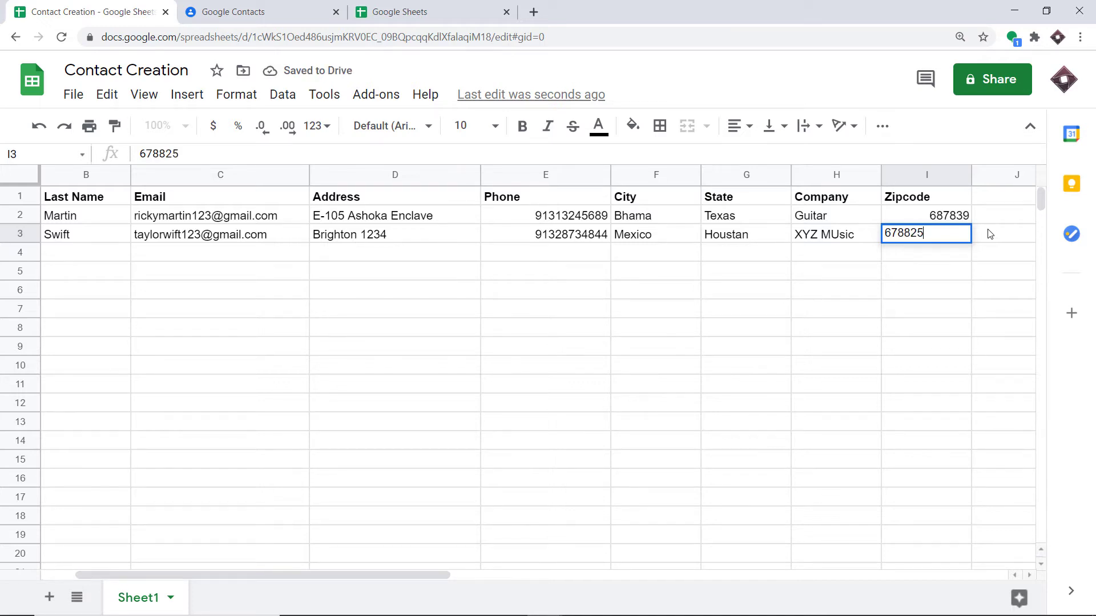
{"action": "left_click", "coordinate": [1009, 294]}
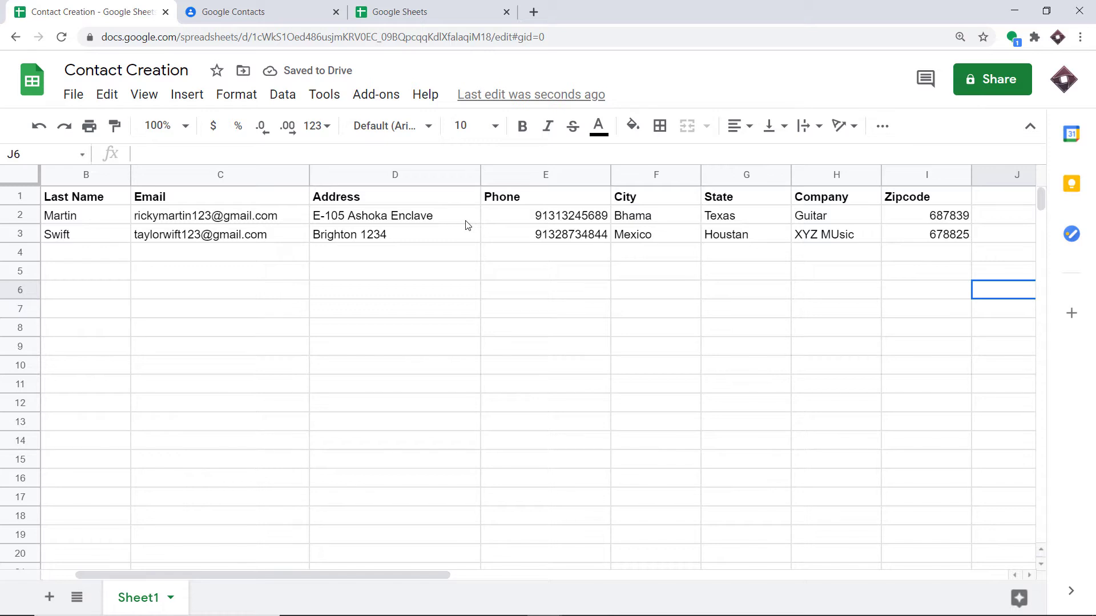
{"action": "left_click", "coordinate": [289, 5]}
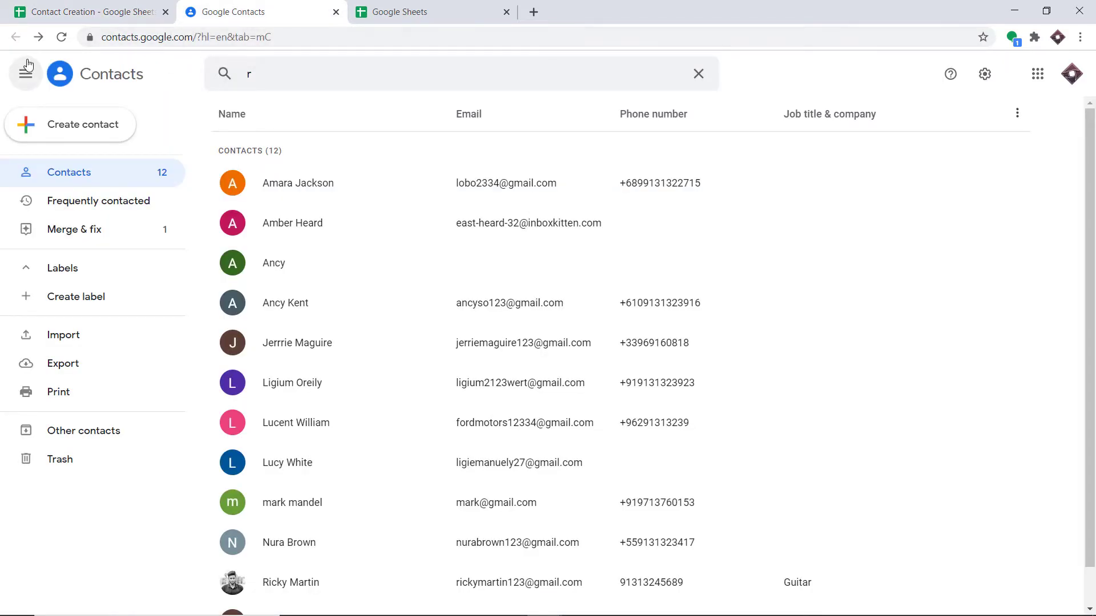
Step: Reload Google Contacts to confirm the new XYZ MUsic contact, then open a blank tab
{"action": "left_click", "coordinate": [62, 38]}
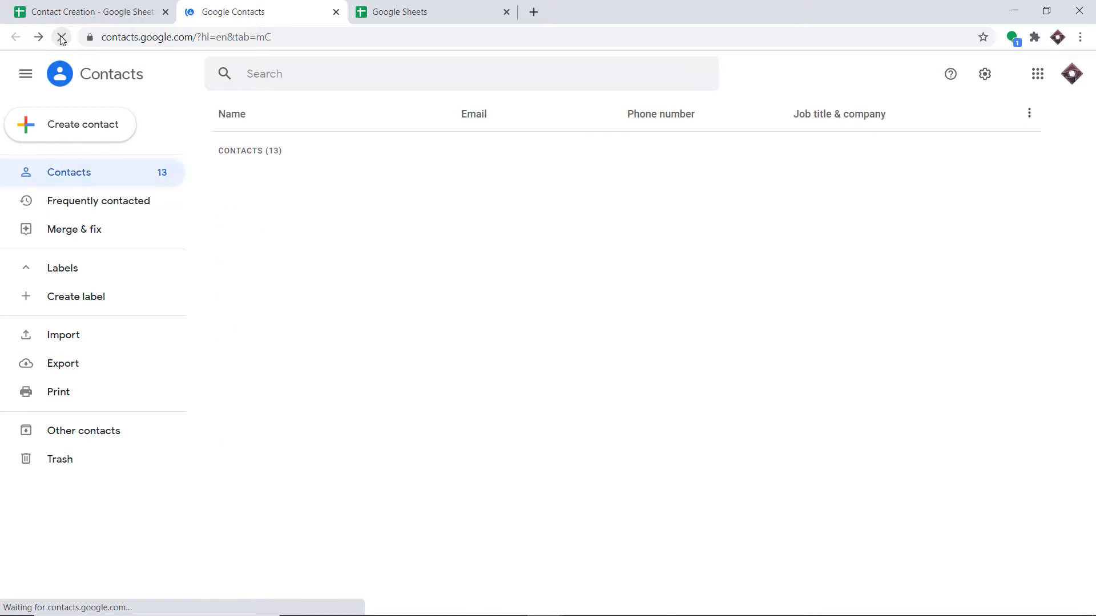
{"action": "scroll", "coordinate": [649, 163], "scroll_direction": "down", "scroll_amount": 2}
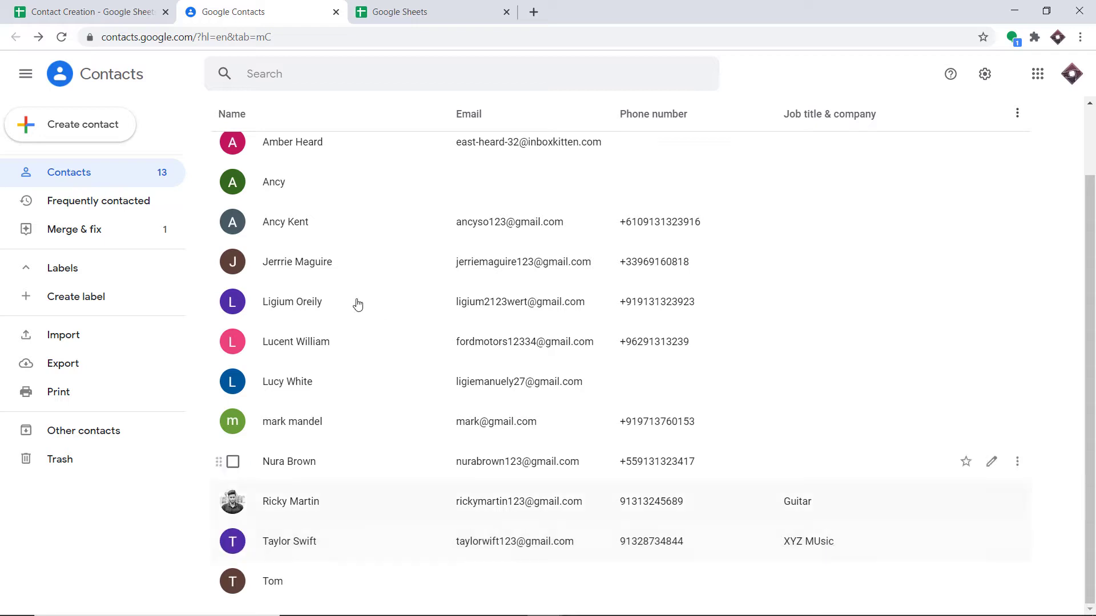
{"action": "left_click", "coordinate": [97, 11]}
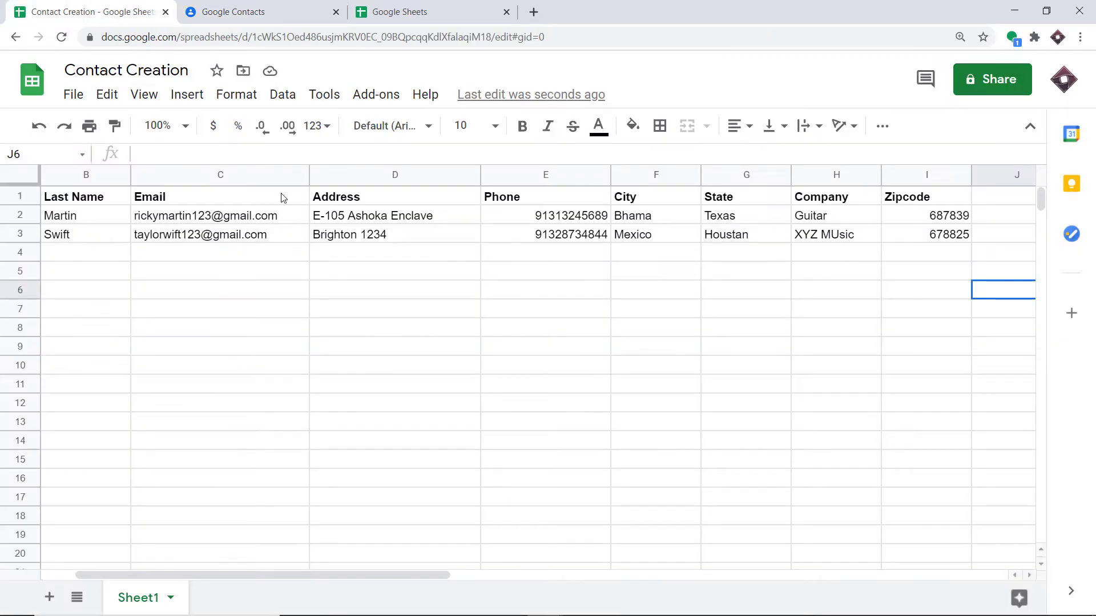
{"action": "key", "text": "ctrl+Tab"}
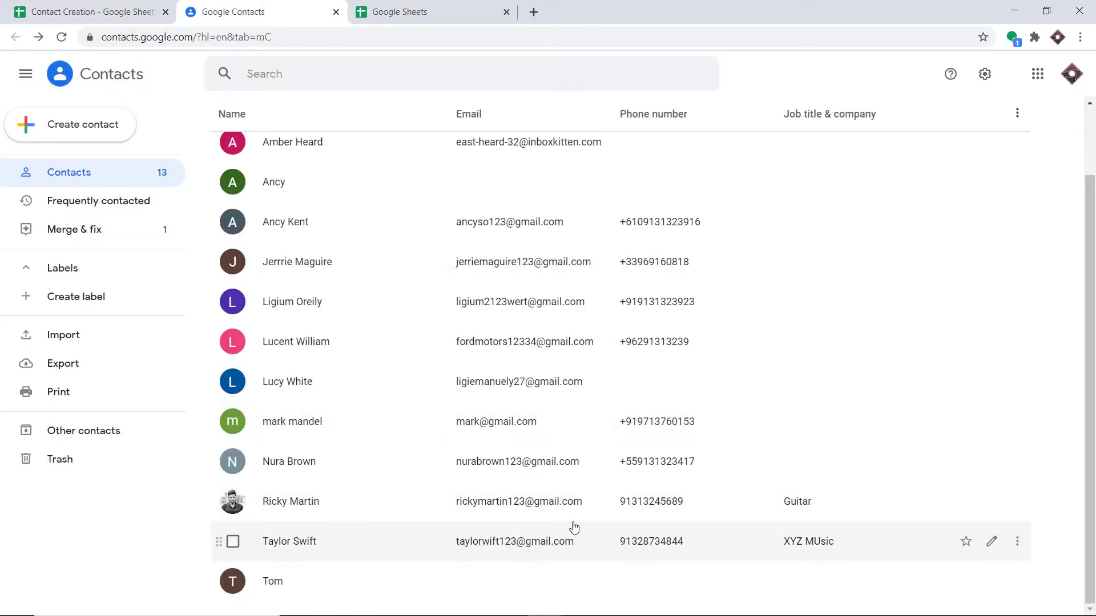
{"action": "left_click", "coordinate": [534, 11]}
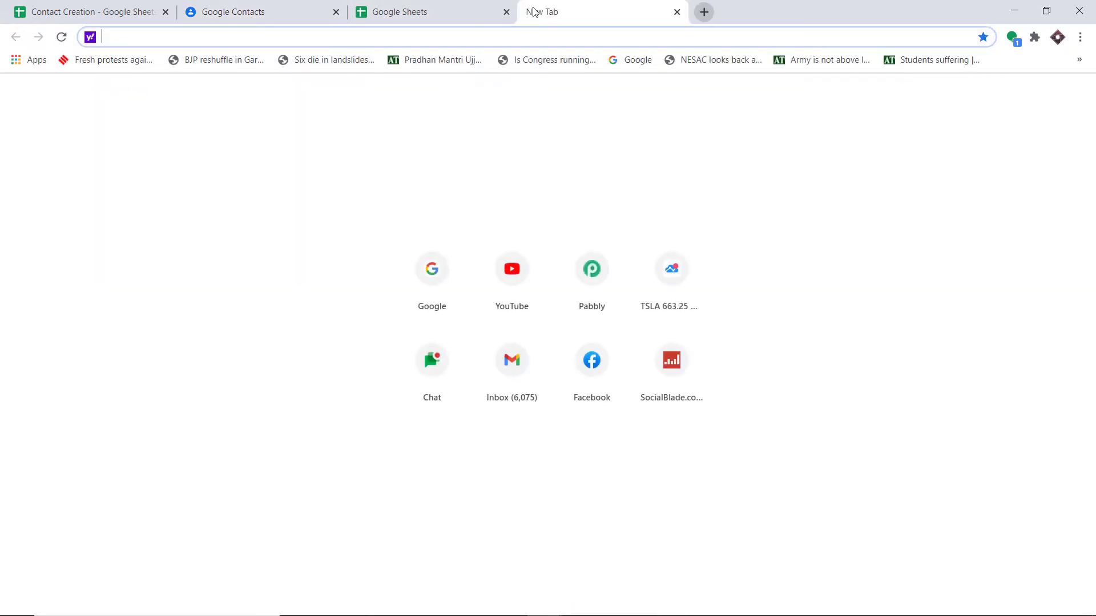
Step: Go to the Pabbly site, sign in, and launch Pabbly Connect from All Apps
{"action": "type", "text": "pa"}
{"action": "key", "text": "Return"}
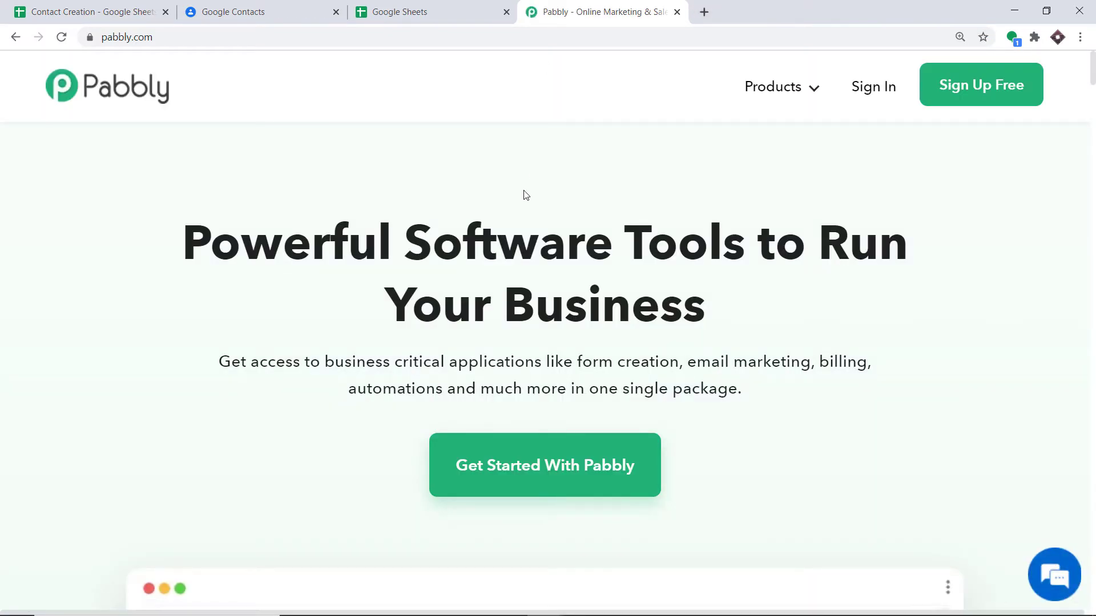
{"action": "left_click", "coordinate": [861, 89]}
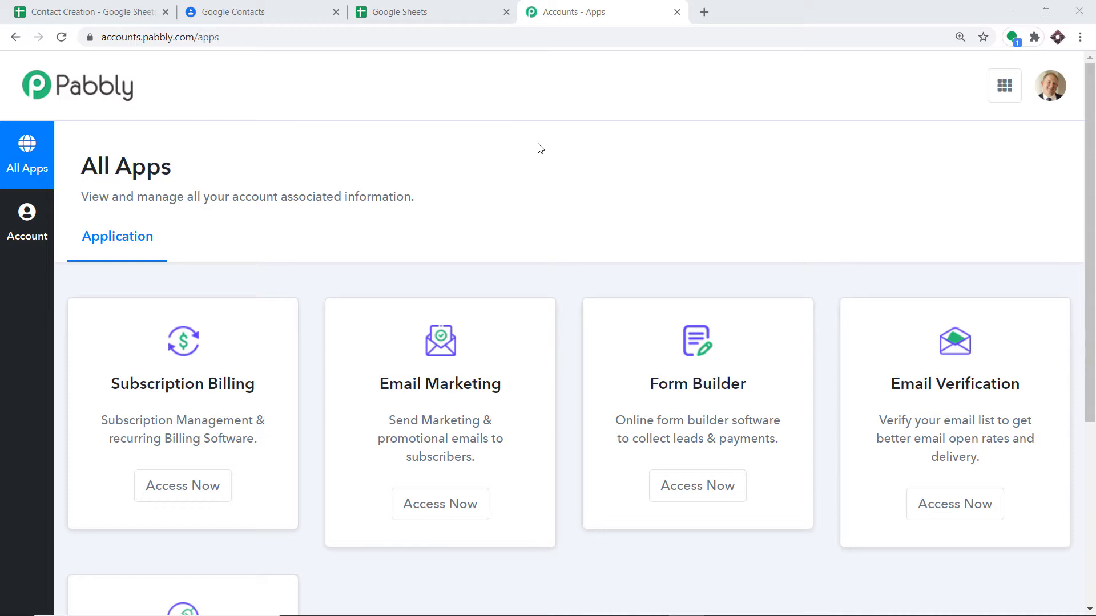
{"action": "scroll", "coordinate": [540, 149], "scroll_direction": "down", "scroll_amount": 5}
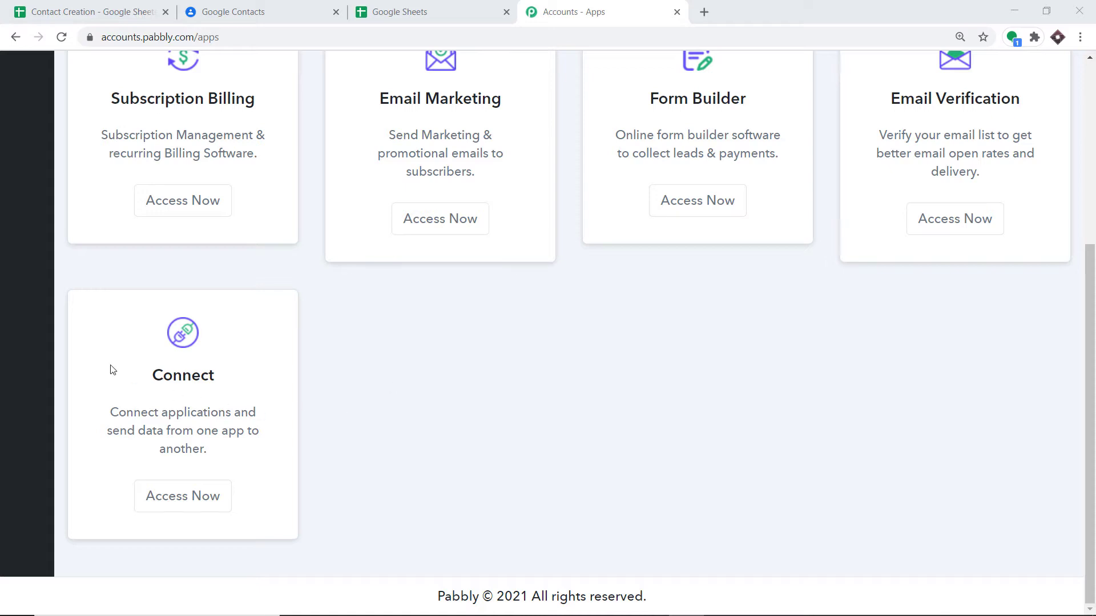
{"action": "left_click", "coordinate": [219, 495]}
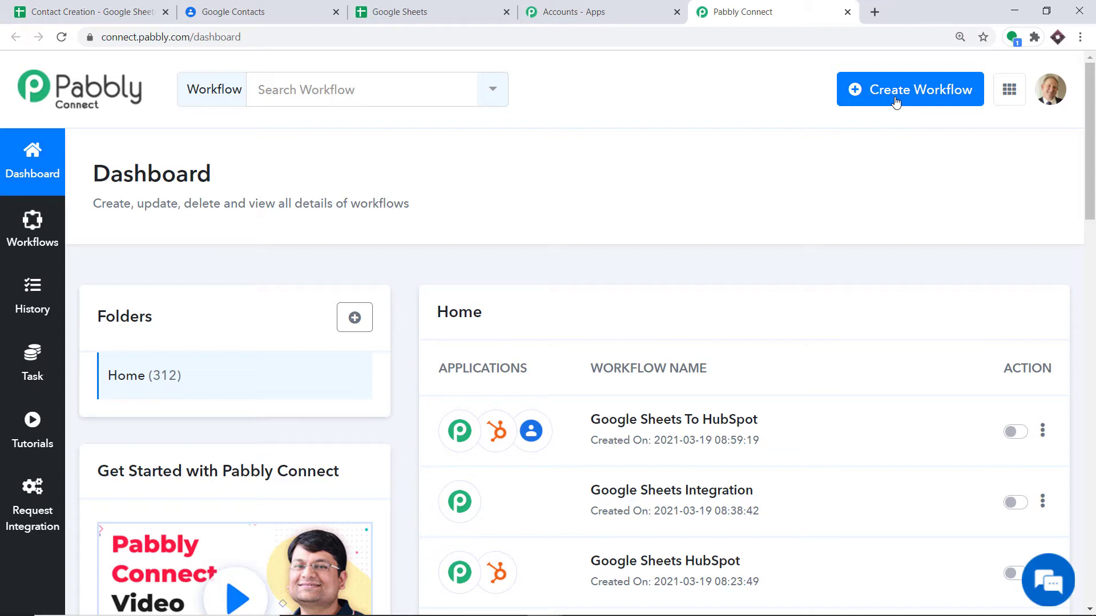
Step: Create a workflow named 'Google Sheets To Google Contacts'
{"action": "left_click", "coordinate": [894, 102]}
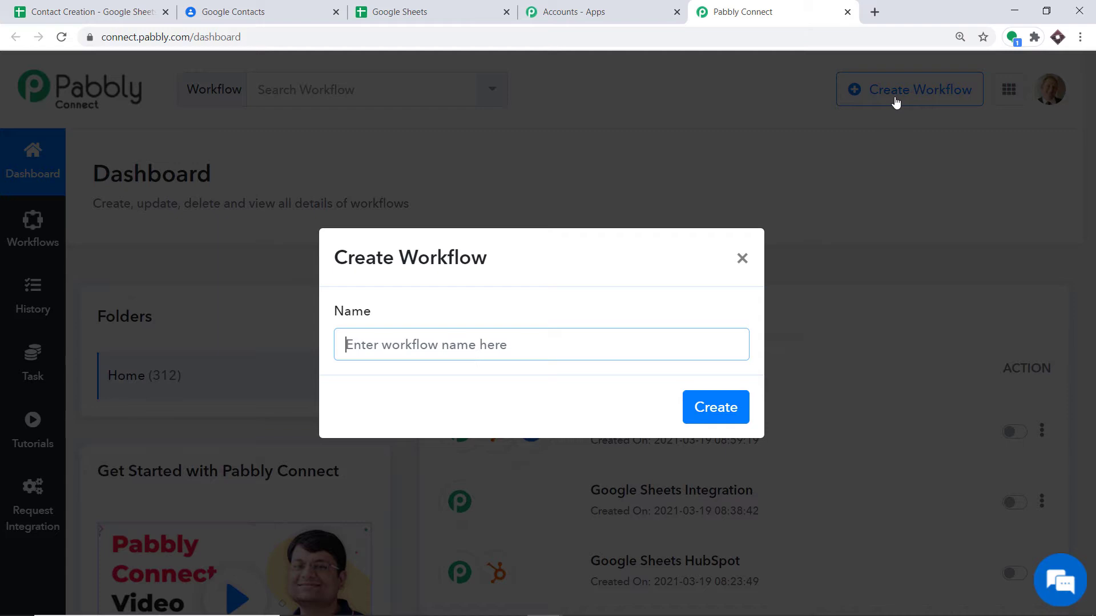
{"action": "type", "text": "Google Sheets"}
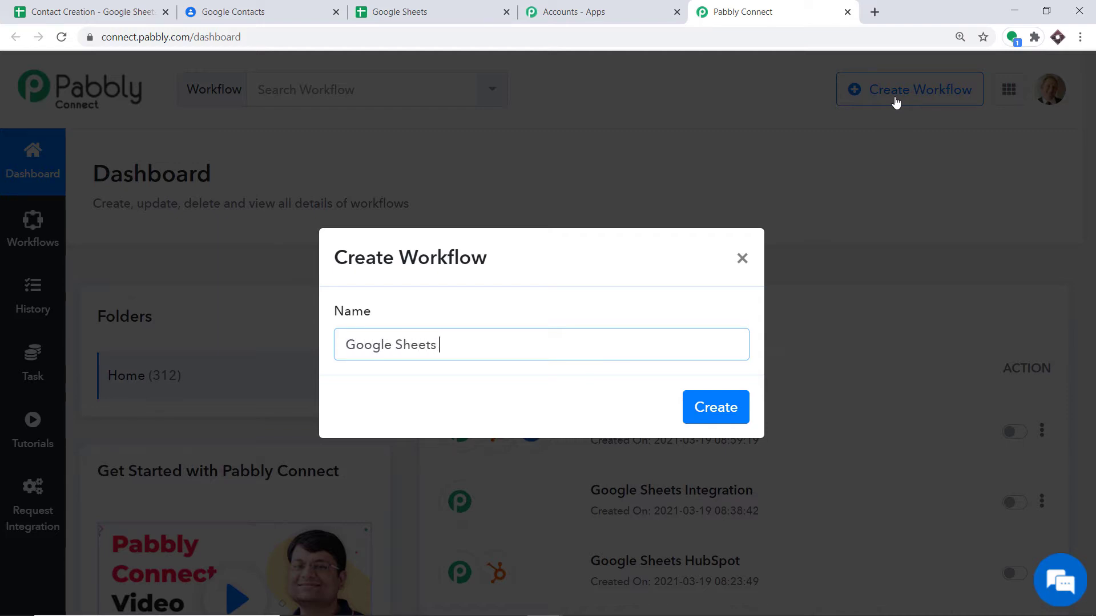
{"action": "type", "text": " To Google COntacts"}
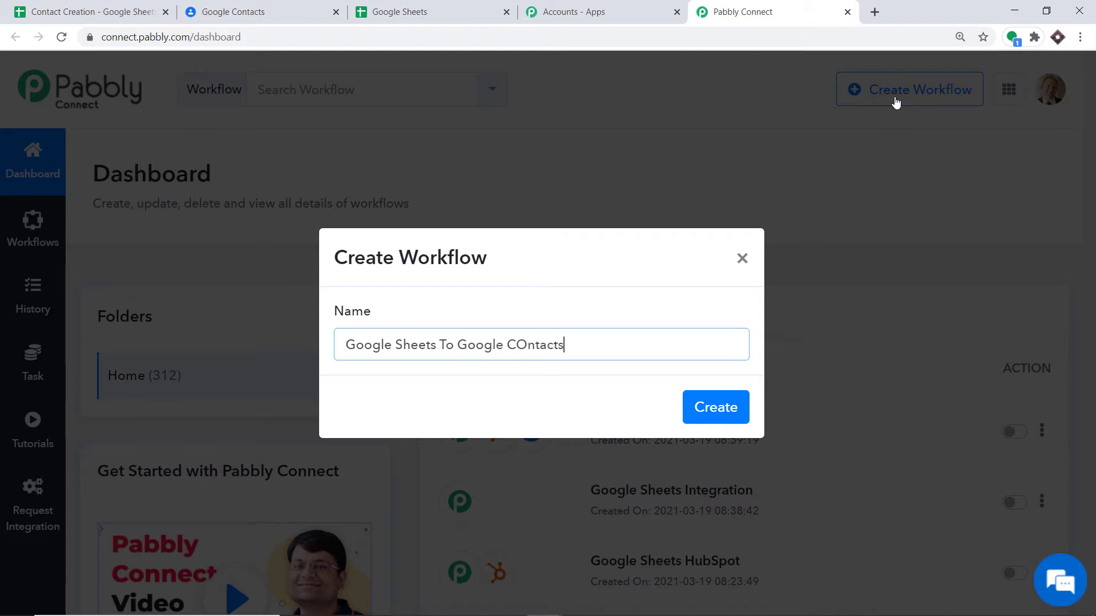
{"action": "key", "text": "BackSpace"}
{"action": "key", "text": "BackSpace"}
{"action": "key", "text": "BackSpace"}
{"action": "key", "text": "BackSpace"}
{"action": "key", "text": "BackSpace"}
{"action": "key", "text": "BackSpace"}
{"action": "key", "text": "BackSpace"}
{"action": "type", "text": "ontacts"}
{"action": "left_click", "coordinate": [736, 414]}
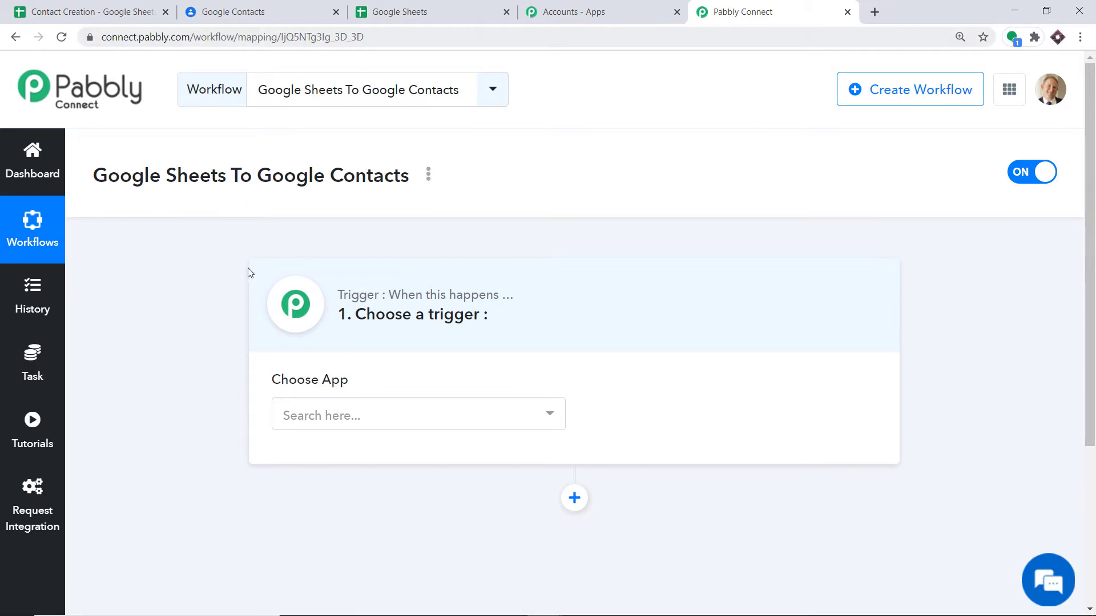
Step: Search for 'google sheets' and select Google Sheets as the trigger app
{"action": "left_click", "coordinate": [304, 416]}
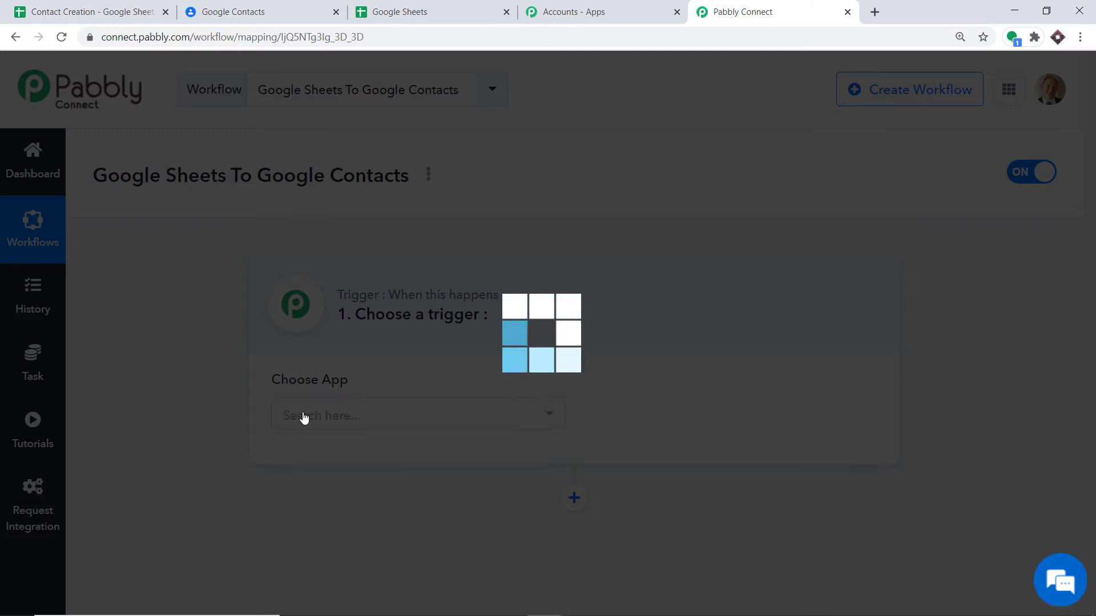
{"action": "type", "text": "go"}
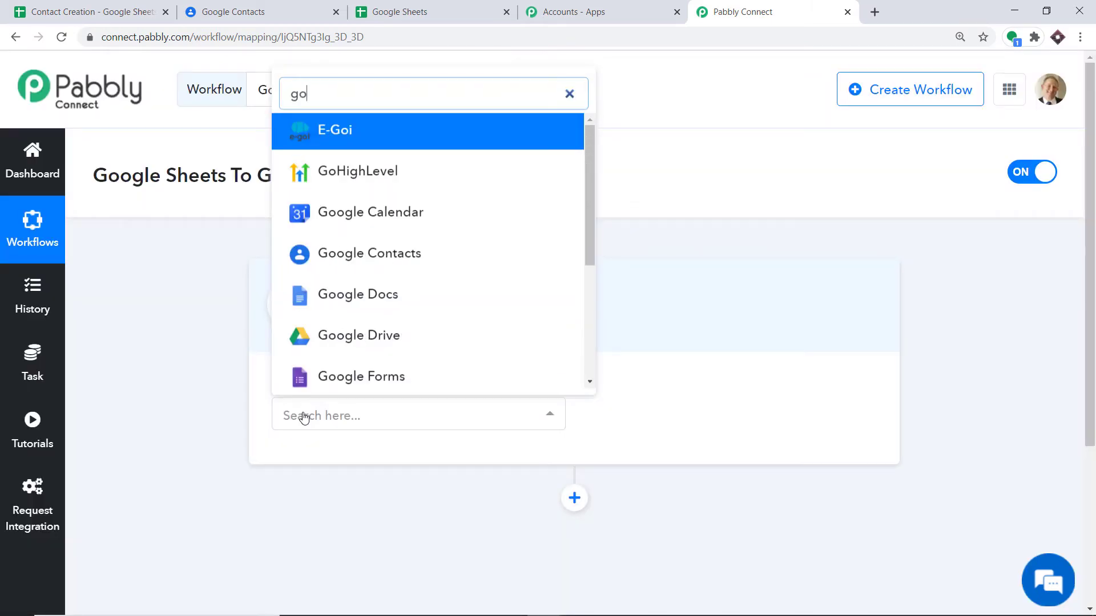
{"action": "type", "text": "oogle"}
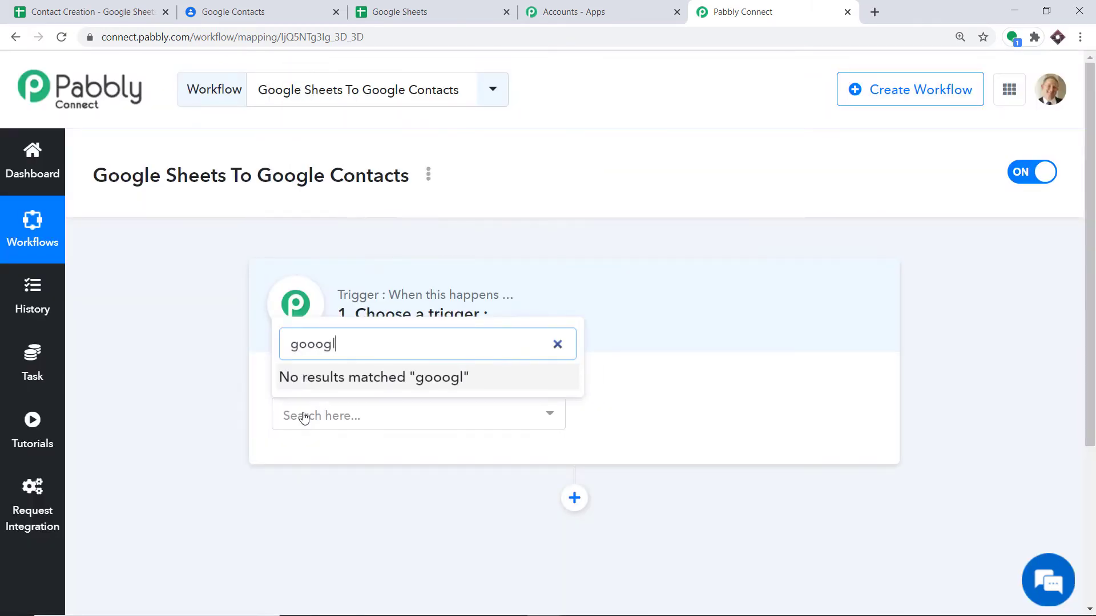
{"action": "key", "text": "BackSpace"}
{"action": "key", "text": "BackSpace"}
{"action": "key", "text": "BackSpace"}
{"action": "key", "text": "BackSpace"}
{"action": "key", "text": "BackSpace"}
{"action": "key", "text": "BackSpace"}
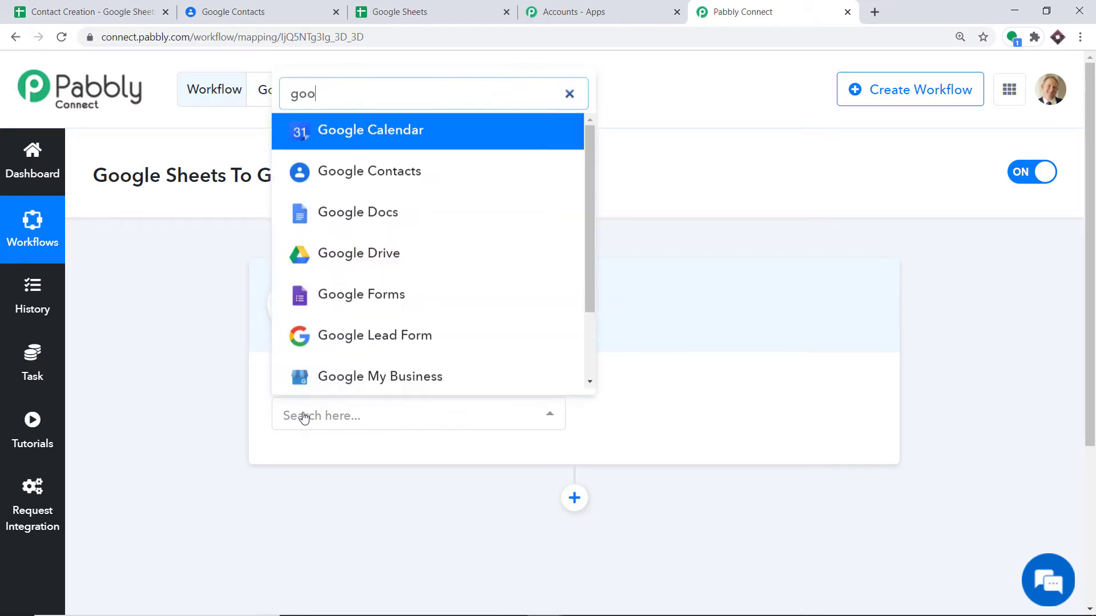
{"action": "type", "text": "ogle shee"}
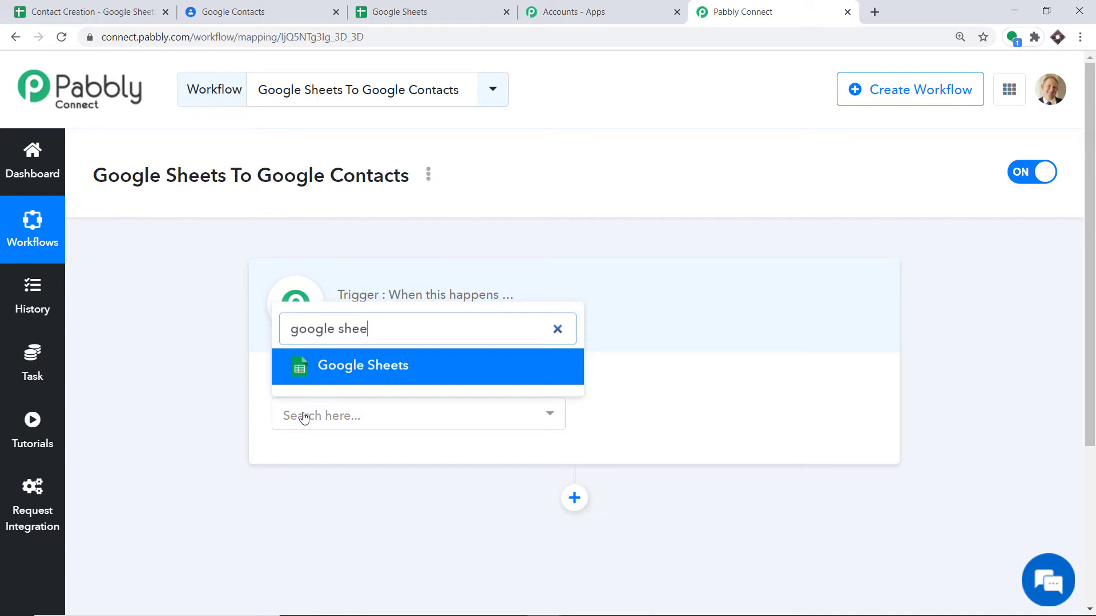
{"action": "left_click", "coordinate": [330, 371]}
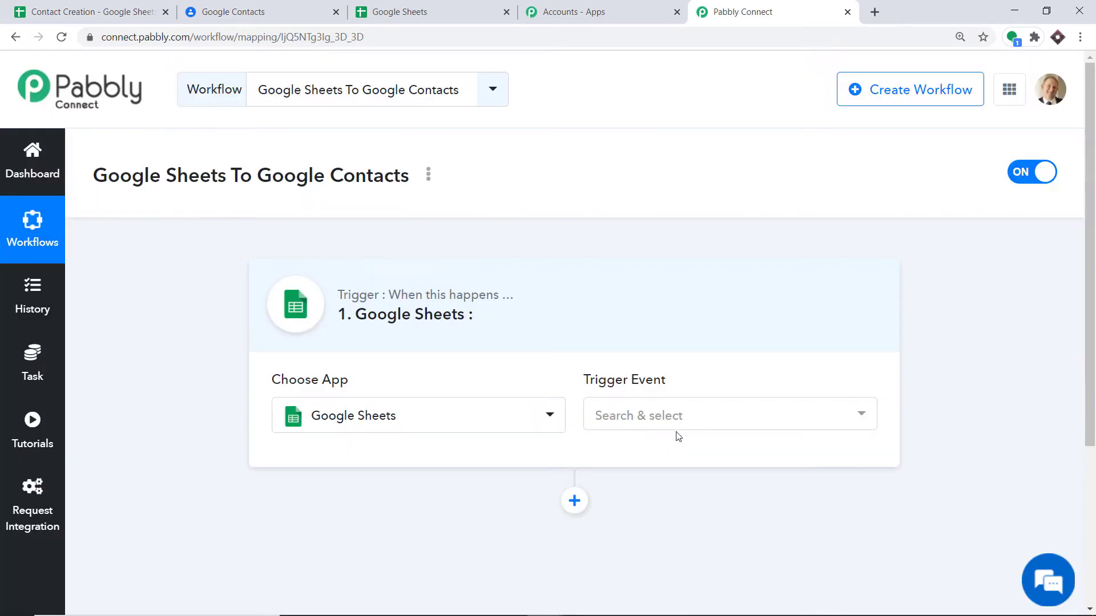
Step: Choose New Spreadsheet Row as the trigger event, check the webhook URL, and switch to Google Sheets
{"action": "left_click", "coordinate": [680, 424]}
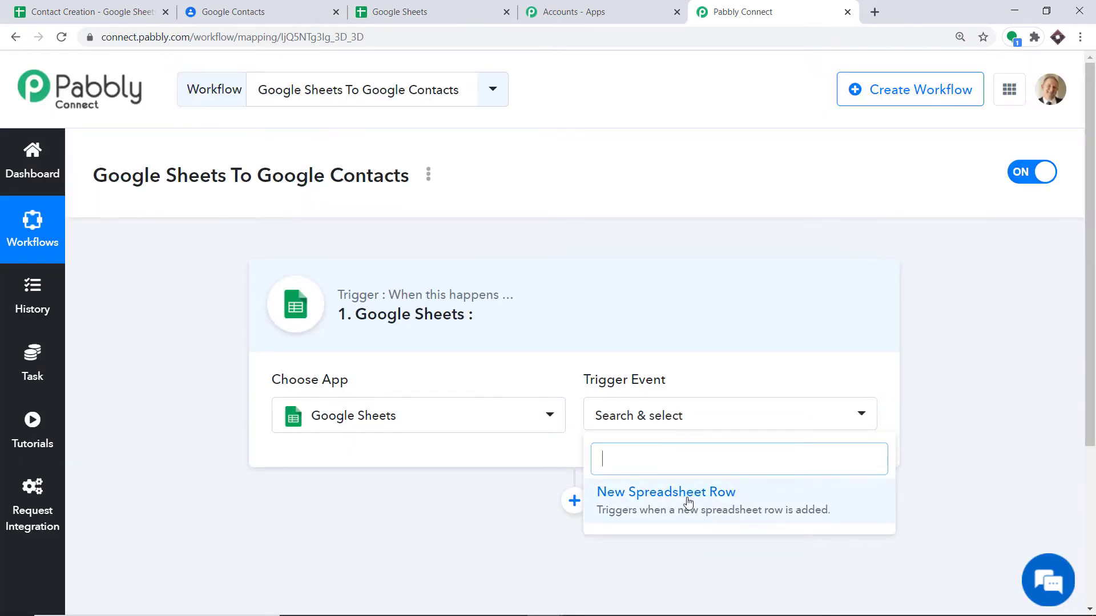
{"action": "left_click", "coordinate": [688, 498]}
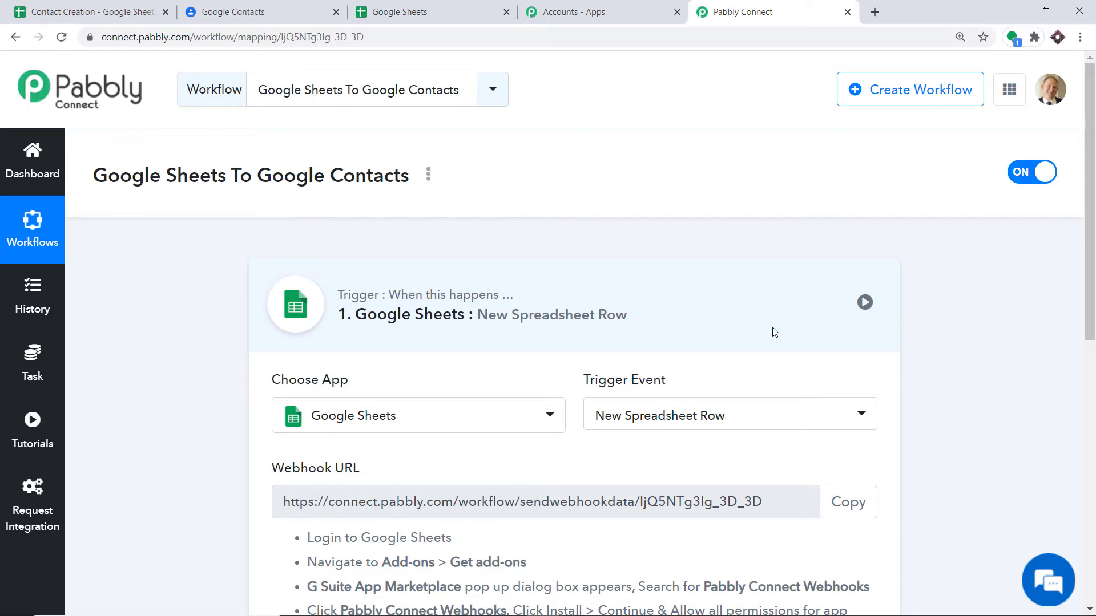
{"action": "left_click", "coordinate": [748, 421]}
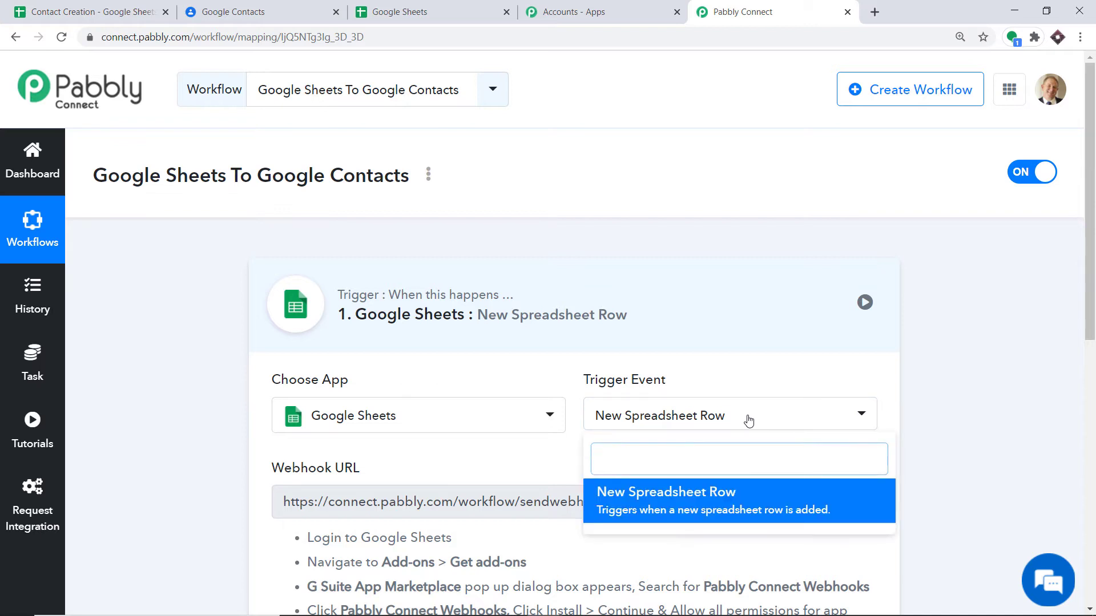
{"action": "left_click", "coordinate": [756, 375]}
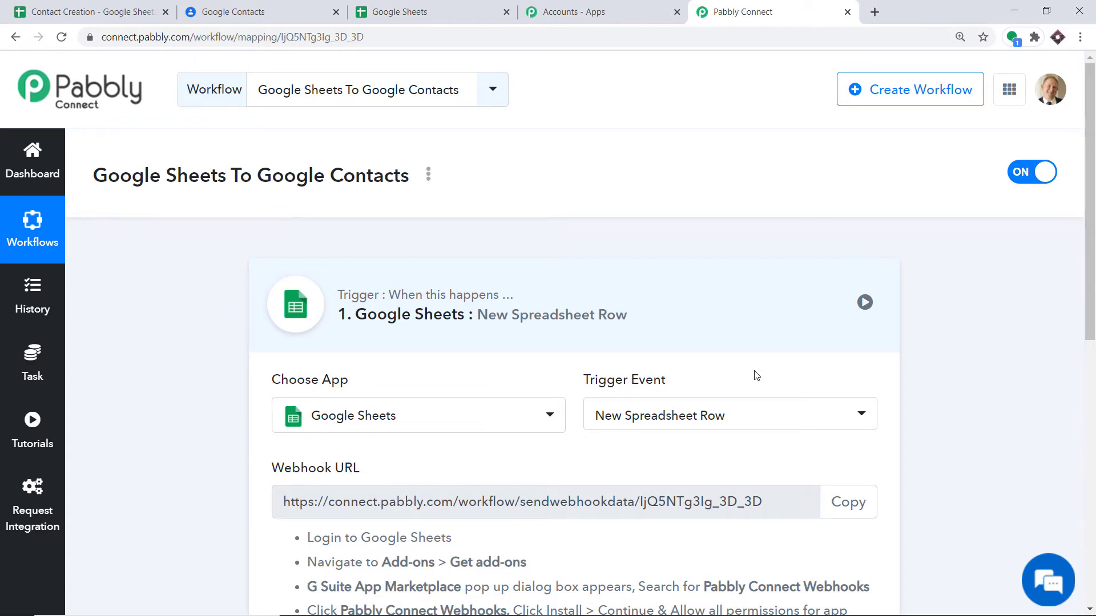
{"action": "scroll", "coordinate": [756, 375], "scroll_direction": "down", "scroll_amount": 2}
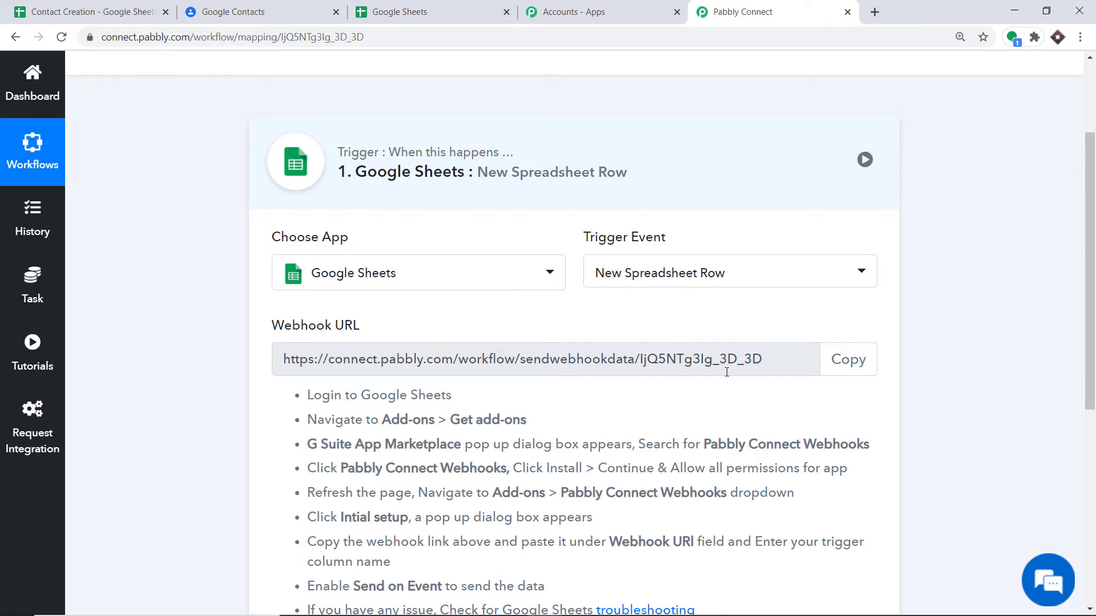
{"action": "left_click", "coordinate": [382, 9]}
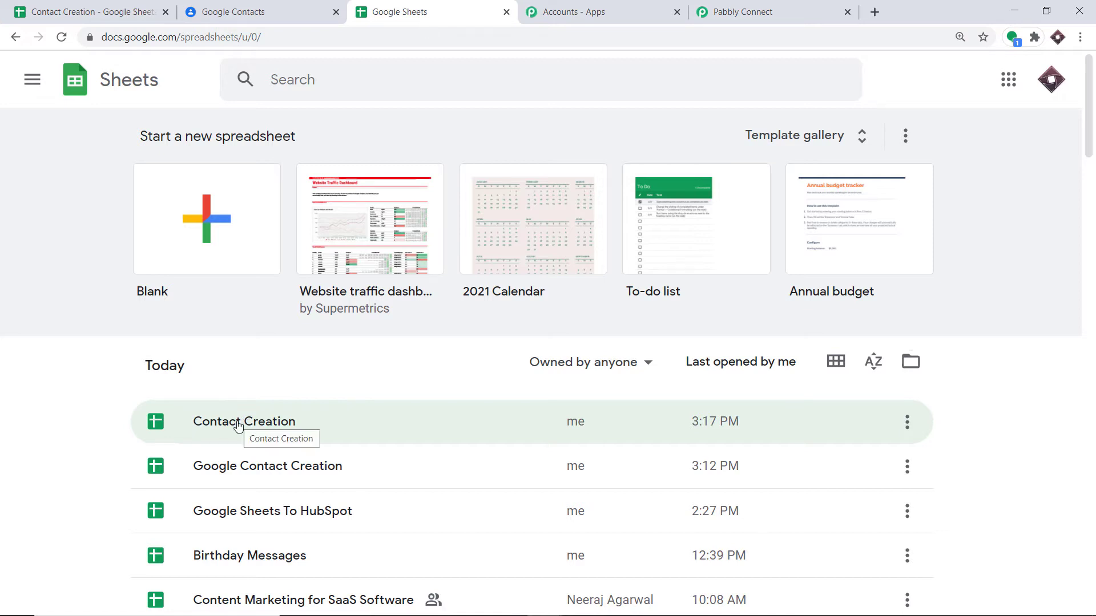
Step: Open the 'Google Contact Creation' spreadsheet and close the old 'Contact Creation' tab
{"action": "left_click", "coordinate": [254, 471]}
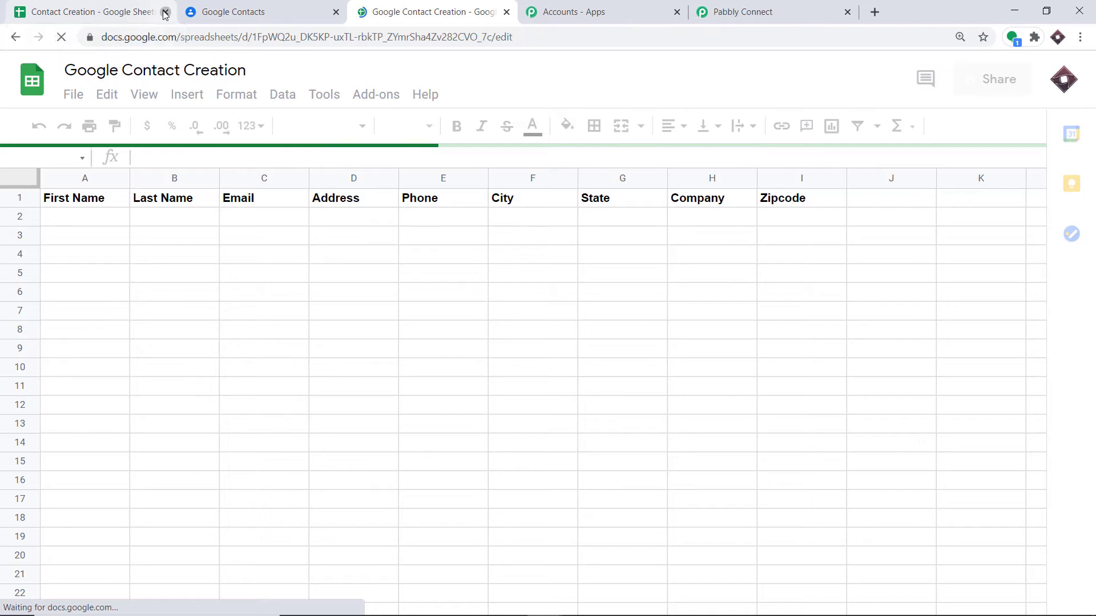
{"action": "left_click", "coordinate": [165, 12]}
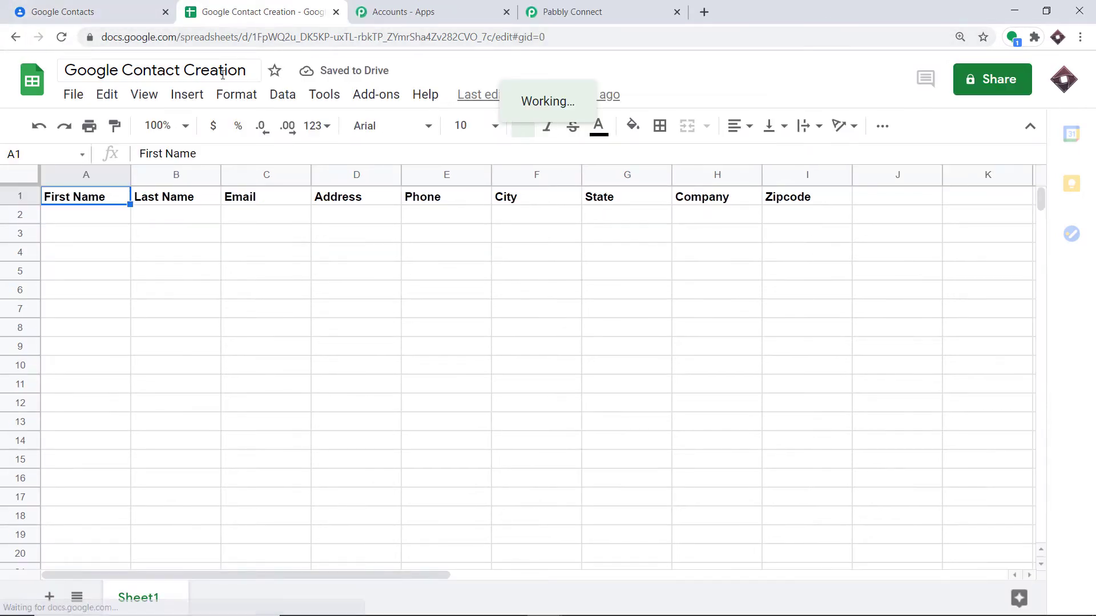
Step: Enter the contact's first name, last name, e-mail and street address in A2 through D2
{"action": "left_click", "coordinate": [77, 223]}
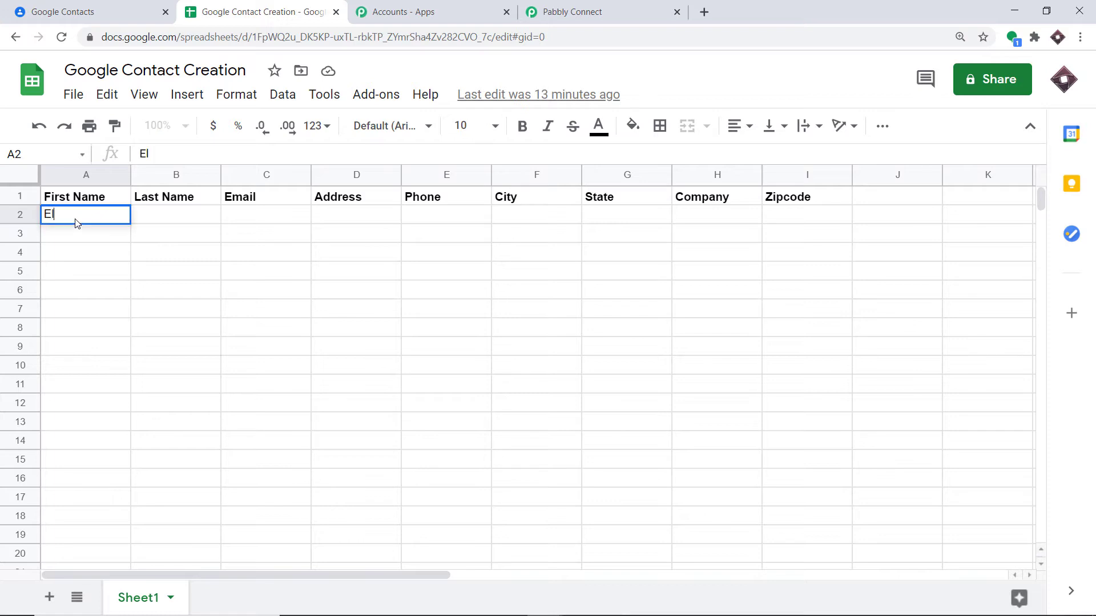
{"action": "left_click", "coordinate": [156, 221]}
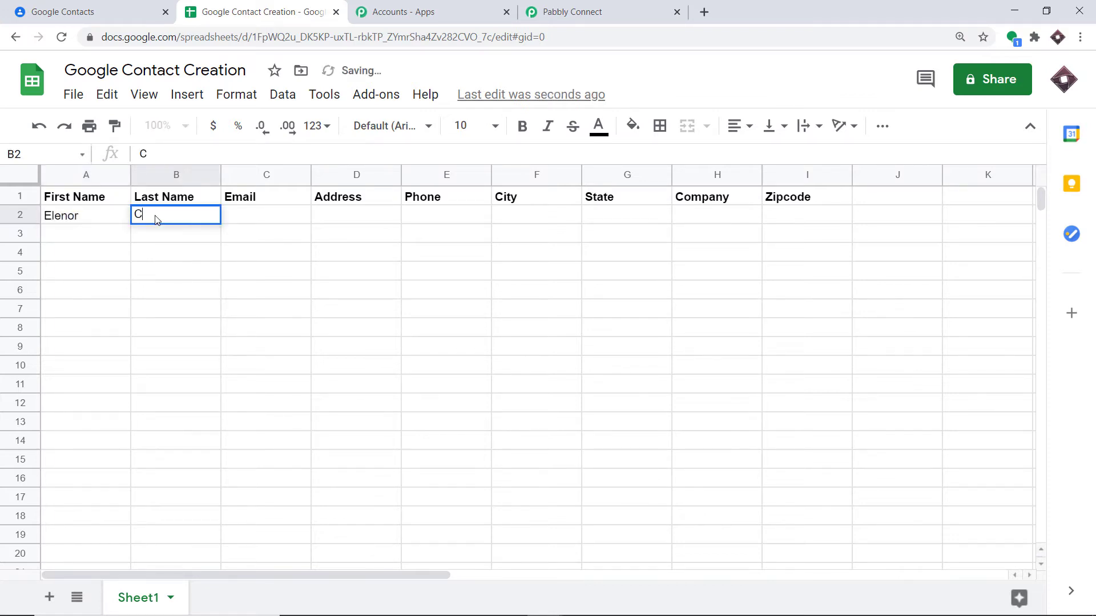
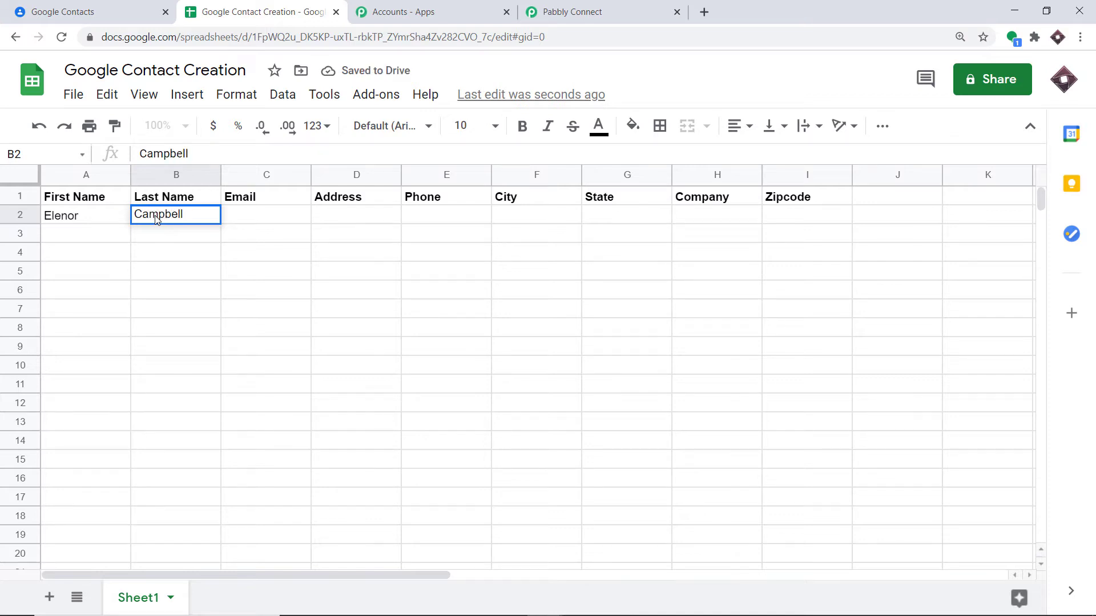
{"action": "key", "text": "Tab"}
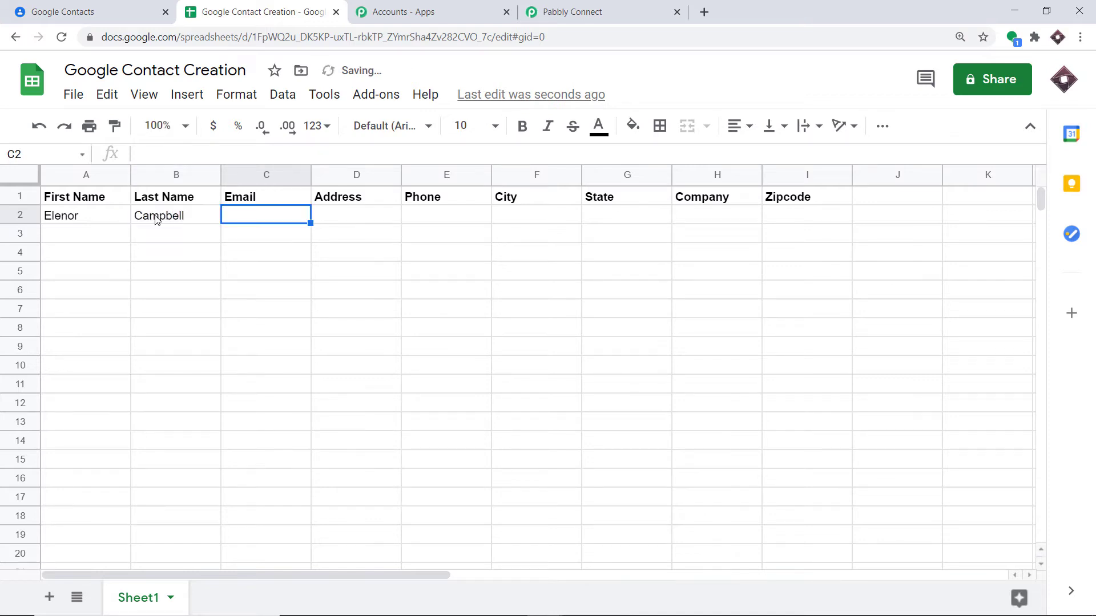
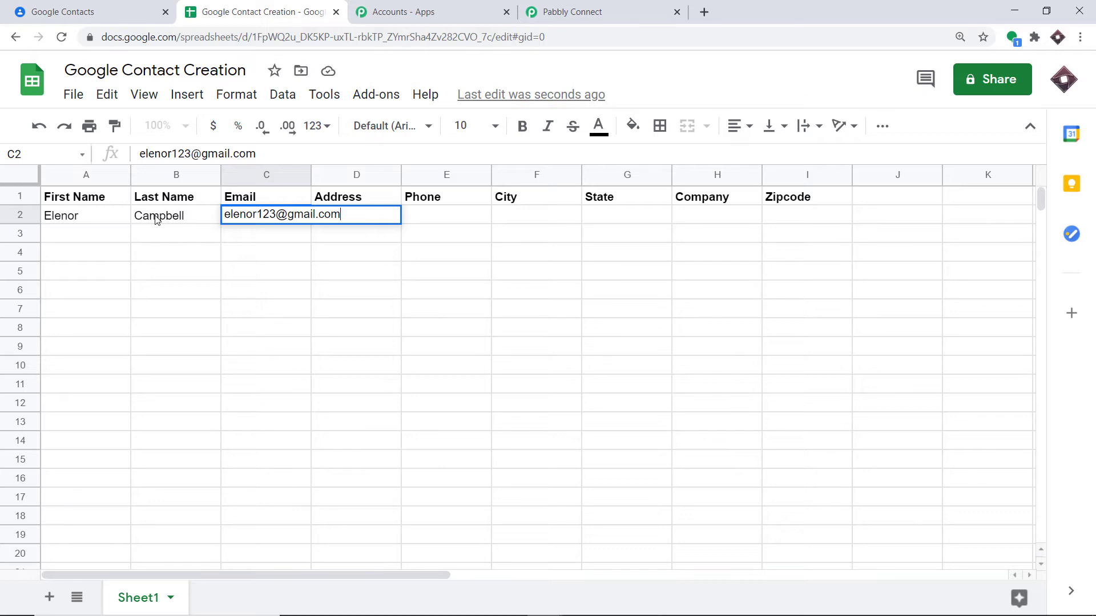
{"action": "key", "text": "Tab"}
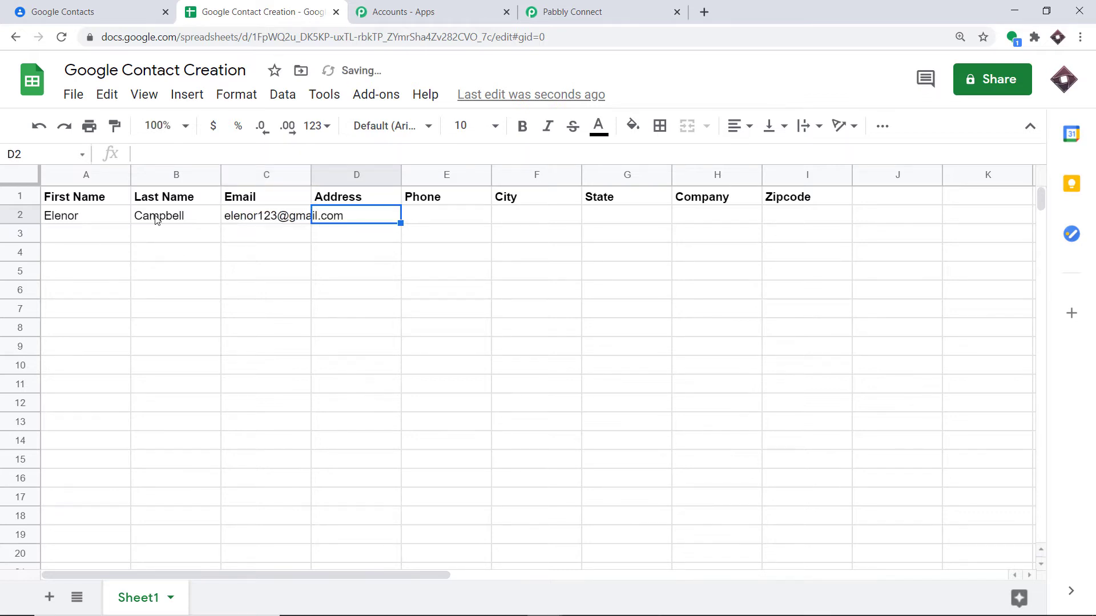
{"action": "type", "text": "Gho"}
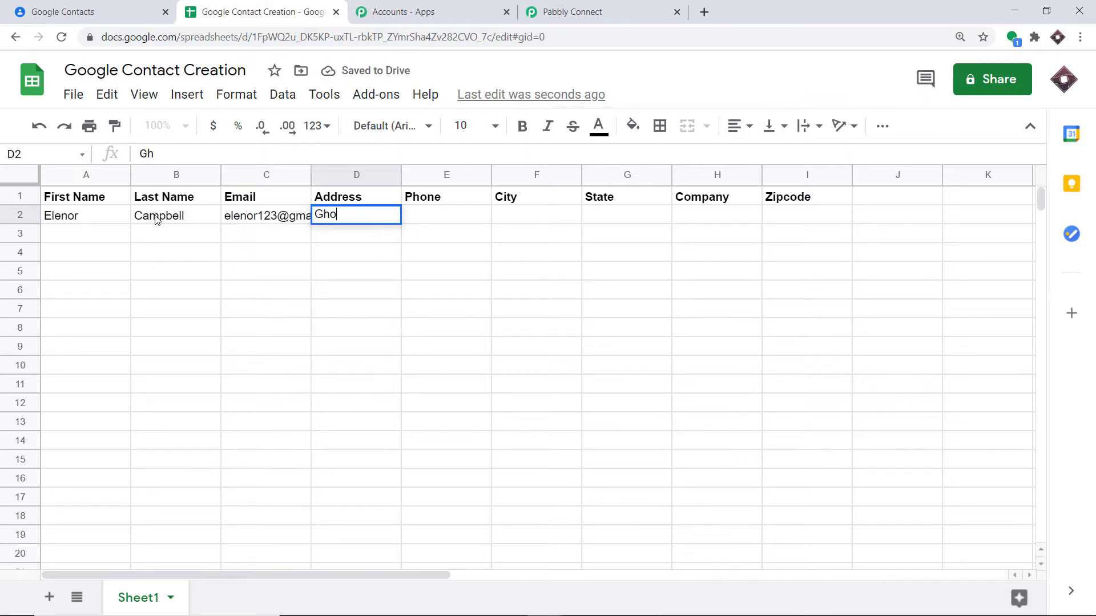
{"action": "type", "text": "stinVilla"}
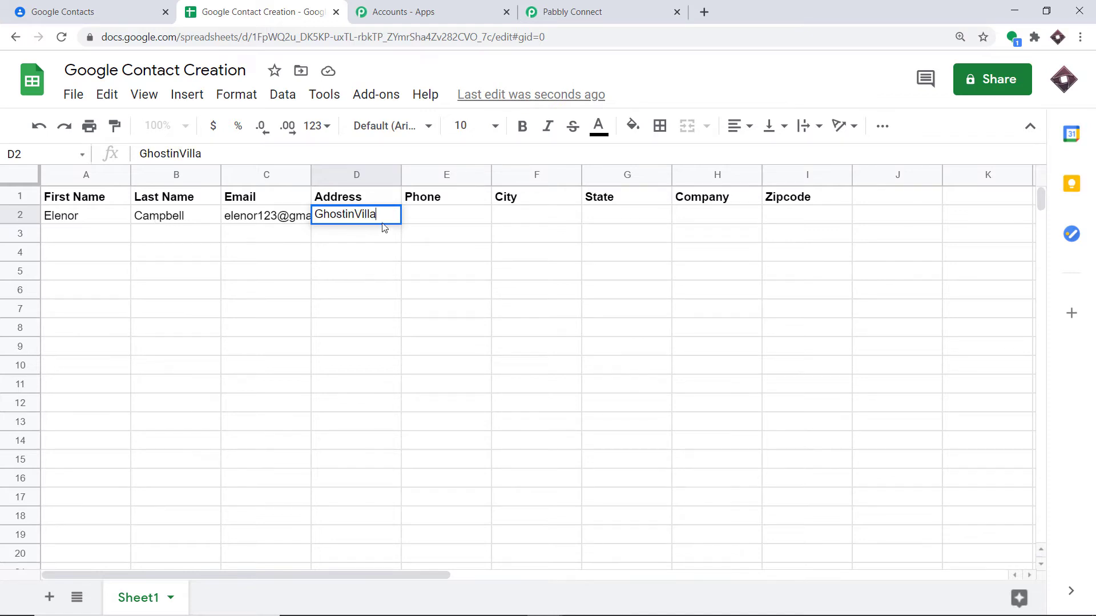
Step: Enter the contact's phone number and city in E2 and F2
{"action": "left_click", "coordinate": [439, 217]}
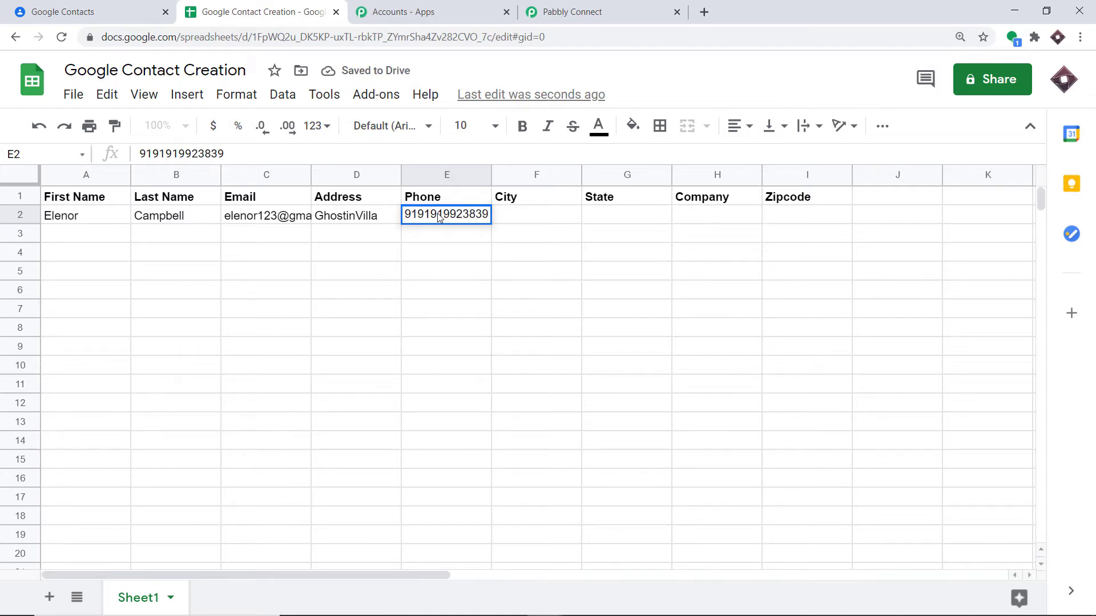
{"action": "left_click", "coordinate": [518, 215]}
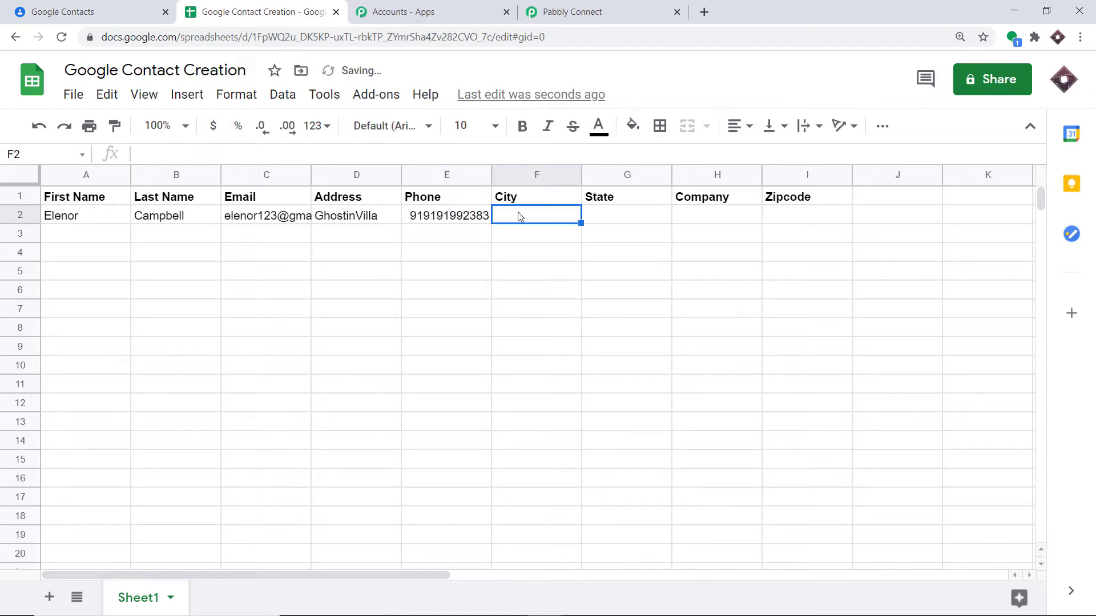
{"action": "type", "text": "Delhi"}
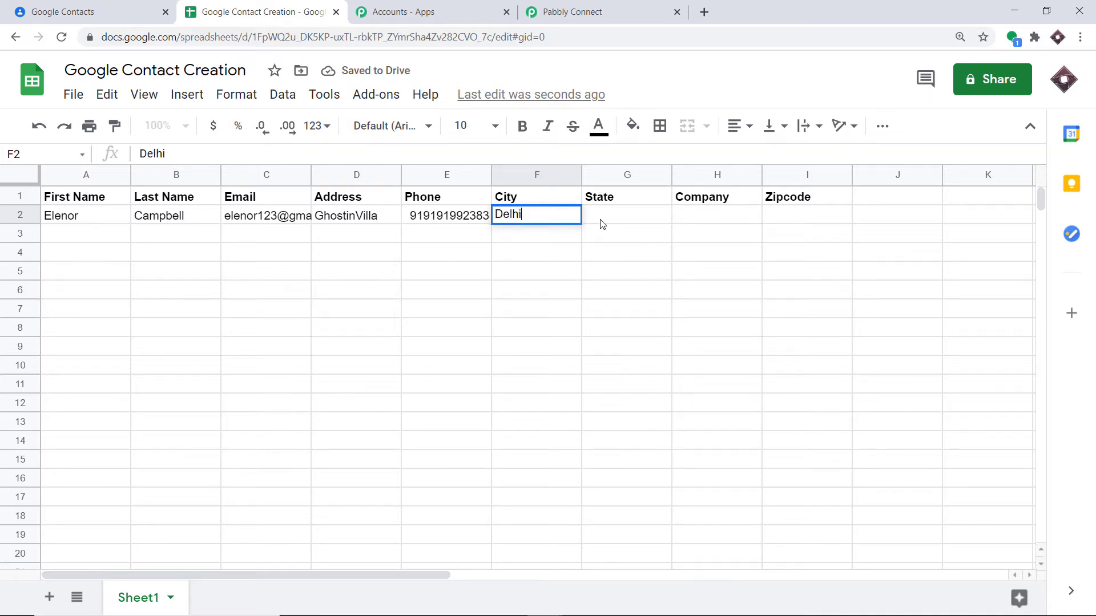
{"action": "left_click", "coordinate": [615, 223]}
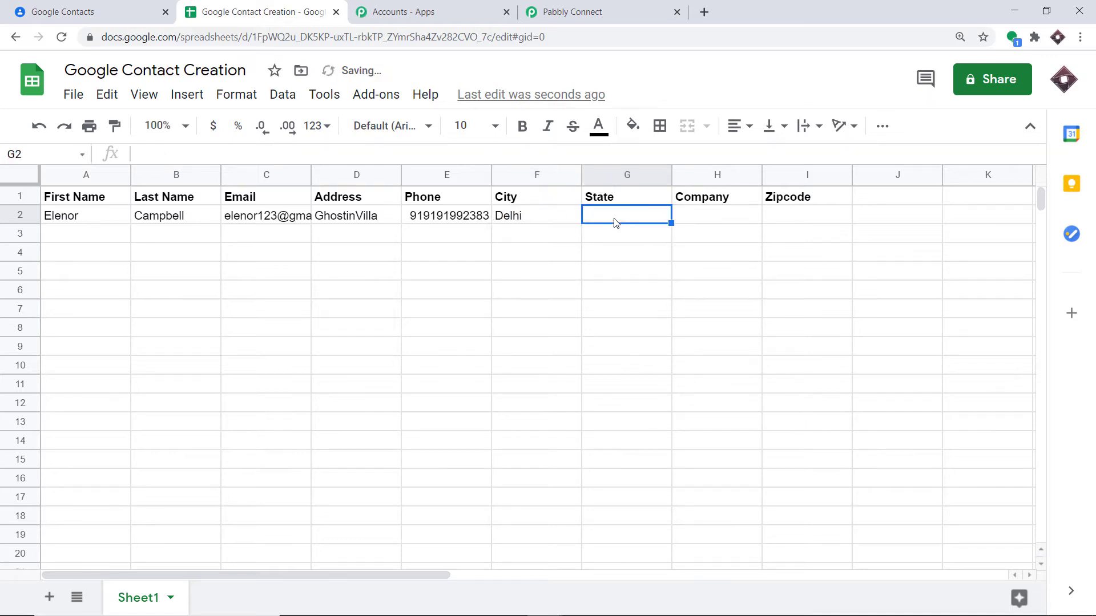
Step: Fill in the state, company 'Texas Instruments' and zipcode in G2 through I2
{"action": "type", "text": "Madhy"}
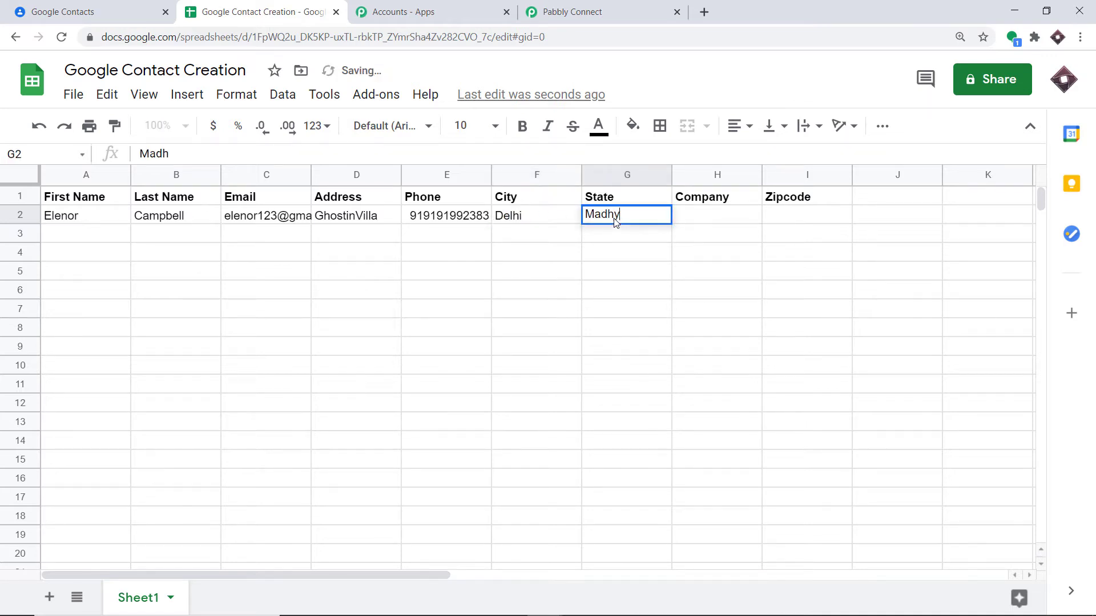
{"action": "type", "text": "a Pradesh"}
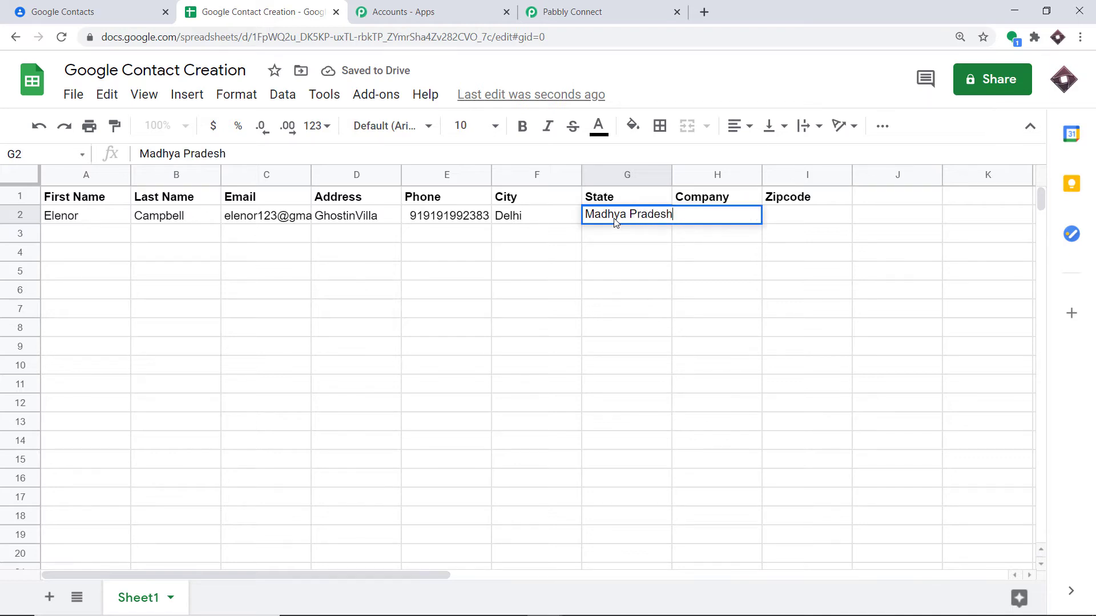
{"action": "left_click", "coordinate": [743, 198]}
{"action": "left_click", "coordinate": [723, 216]}
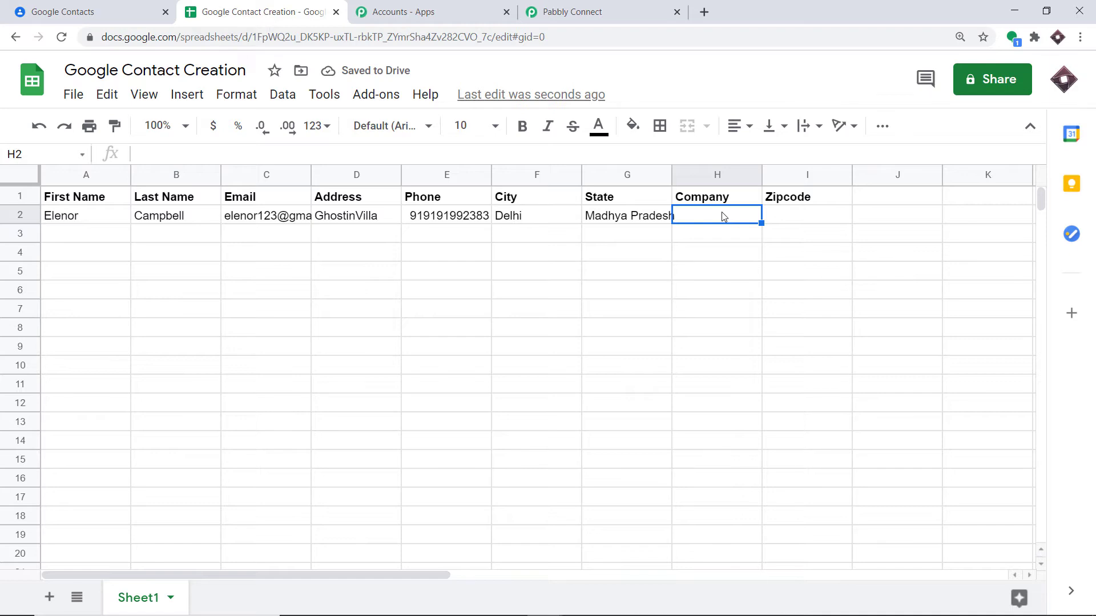
{"action": "type", "text": "Te"}
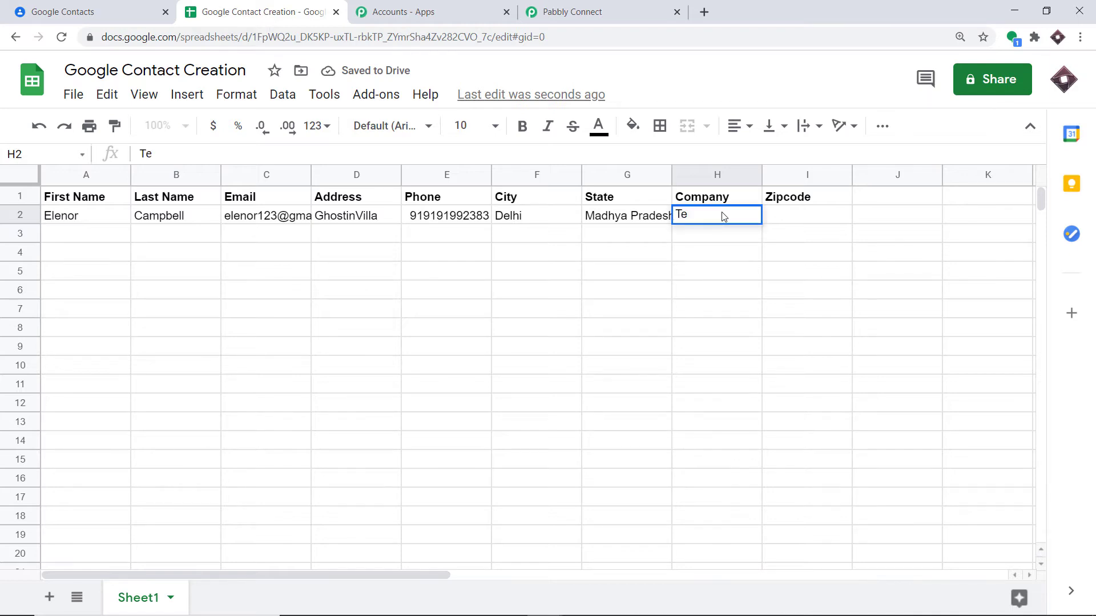
{"action": "type", "text": "xas Instruments"}
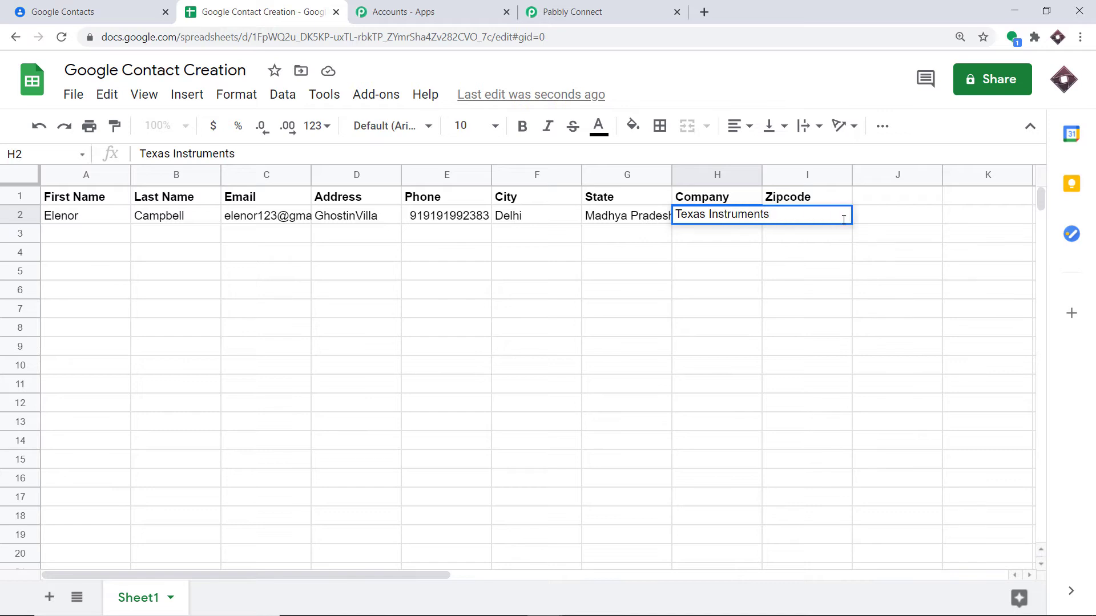
{"action": "key", "text": "Tab"}
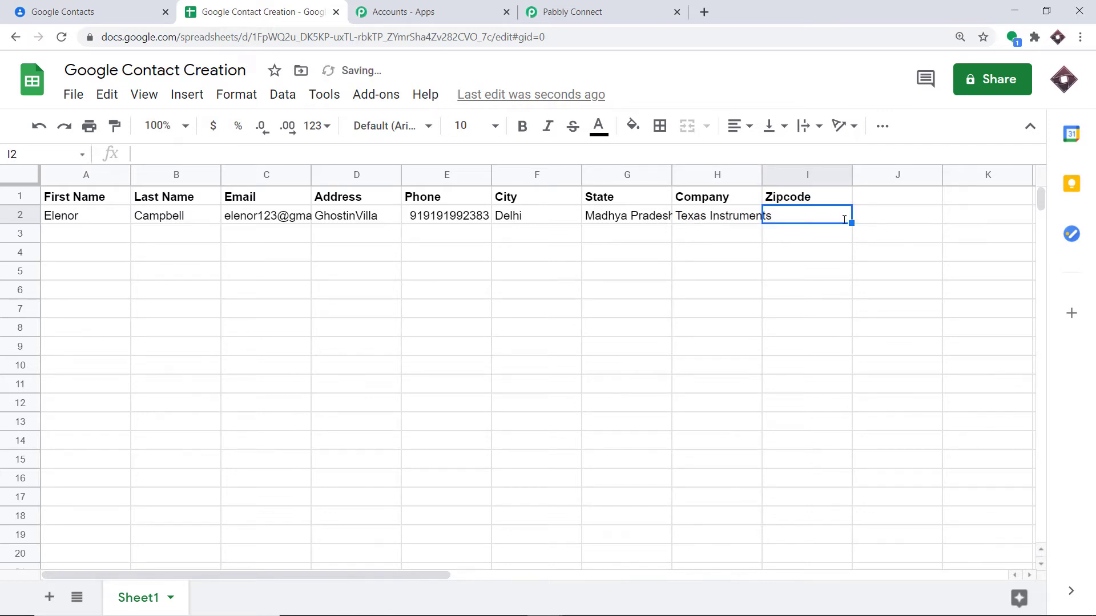
{"action": "type", "text": "84758"}
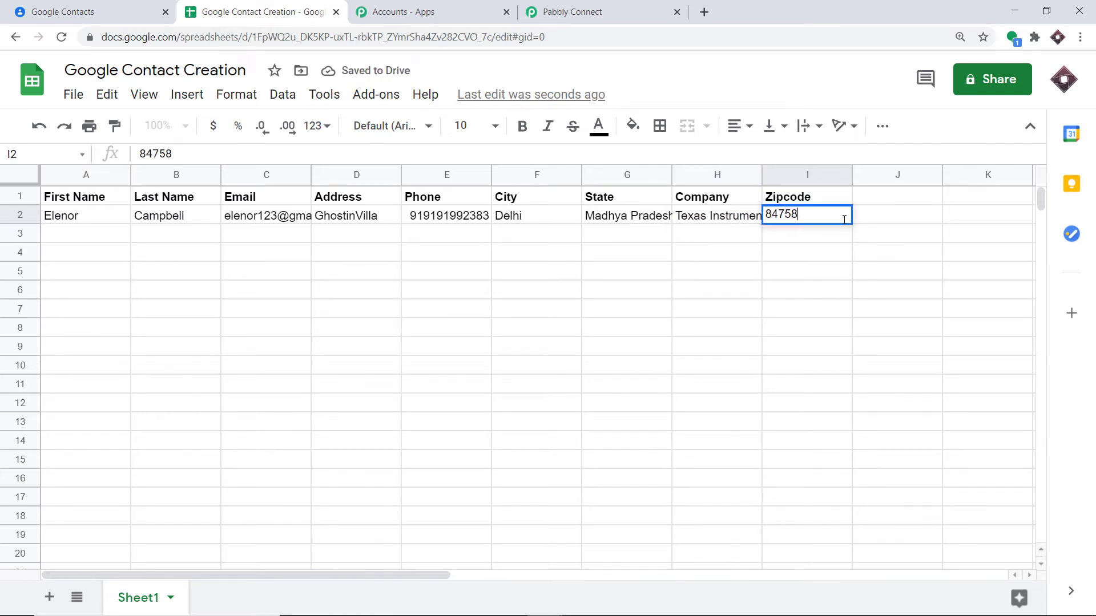
{"action": "left_click", "coordinate": [753, 285]}
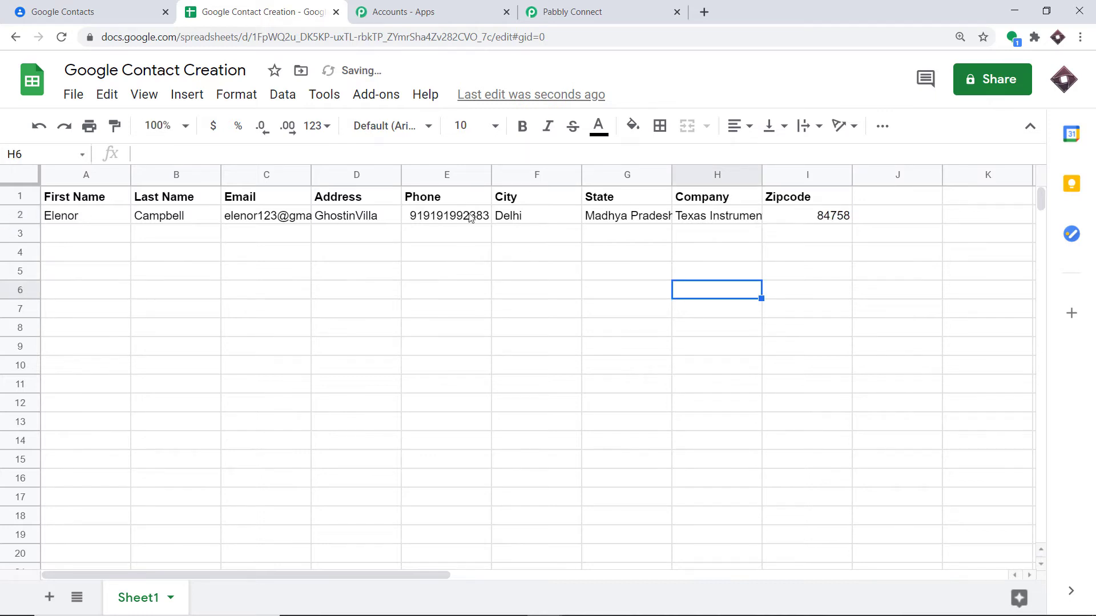
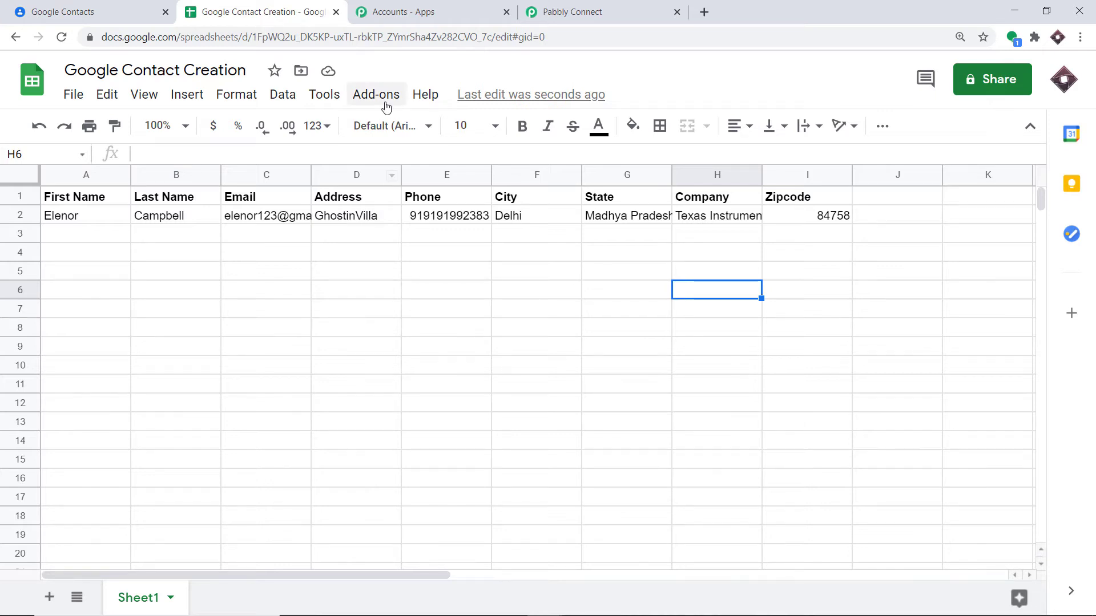
{"action": "left_click", "coordinate": [387, 107]}
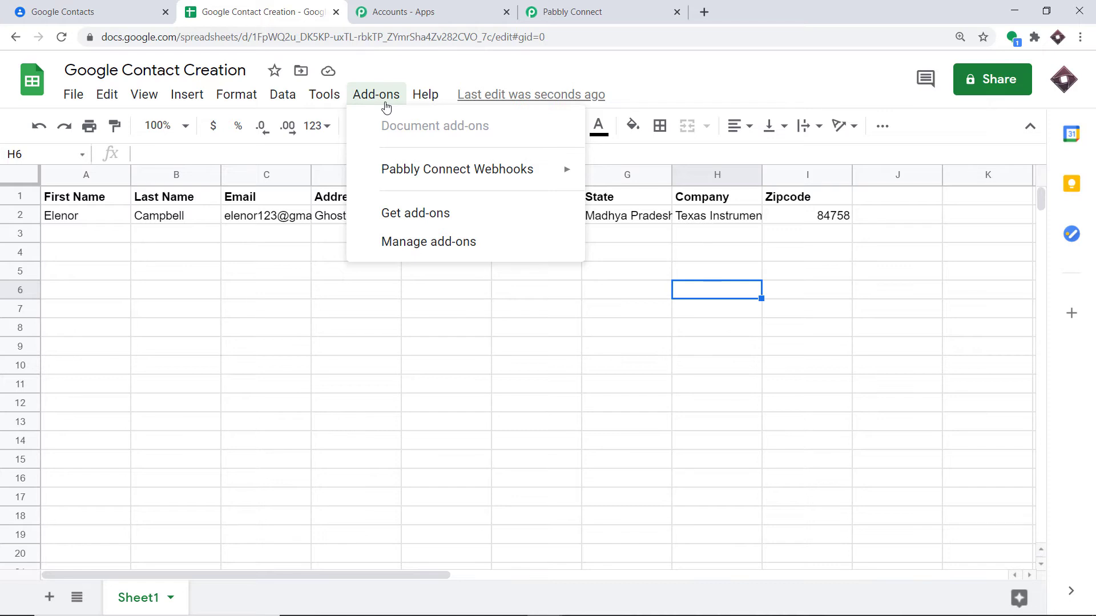
{"action": "mouse_move", "coordinate": [386, 169]}
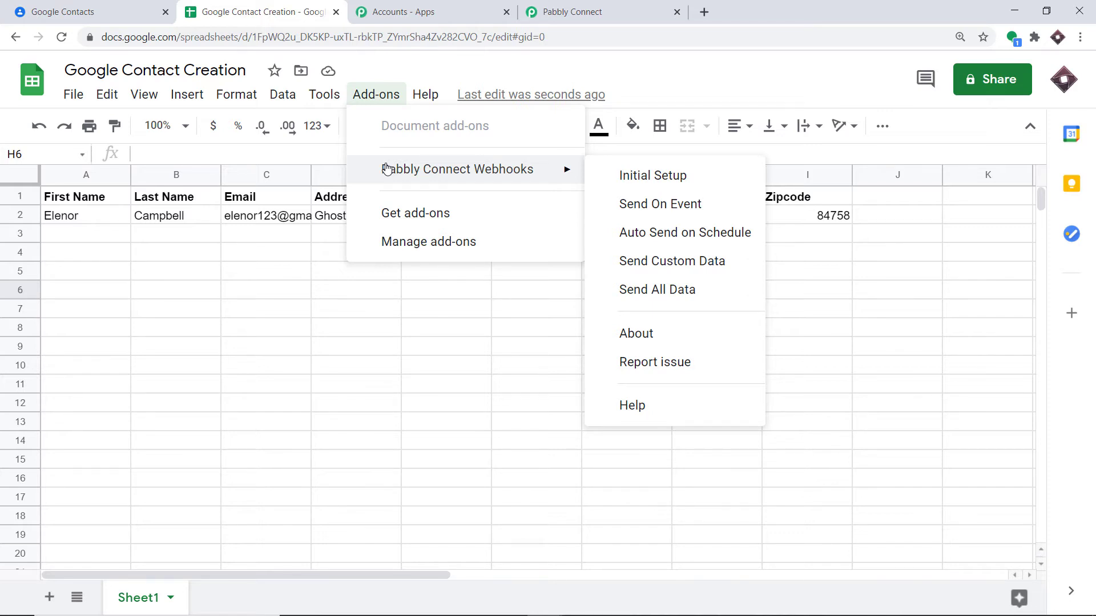
{"action": "left_click", "coordinate": [395, 218]}
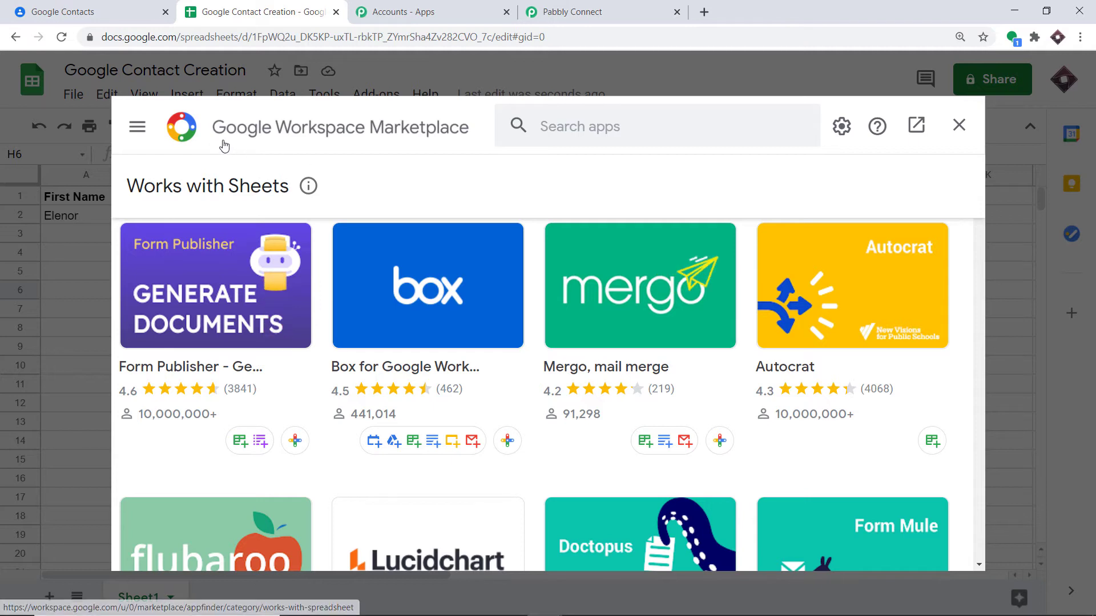
{"action": "left_click", "coordinate": [530, 133]}
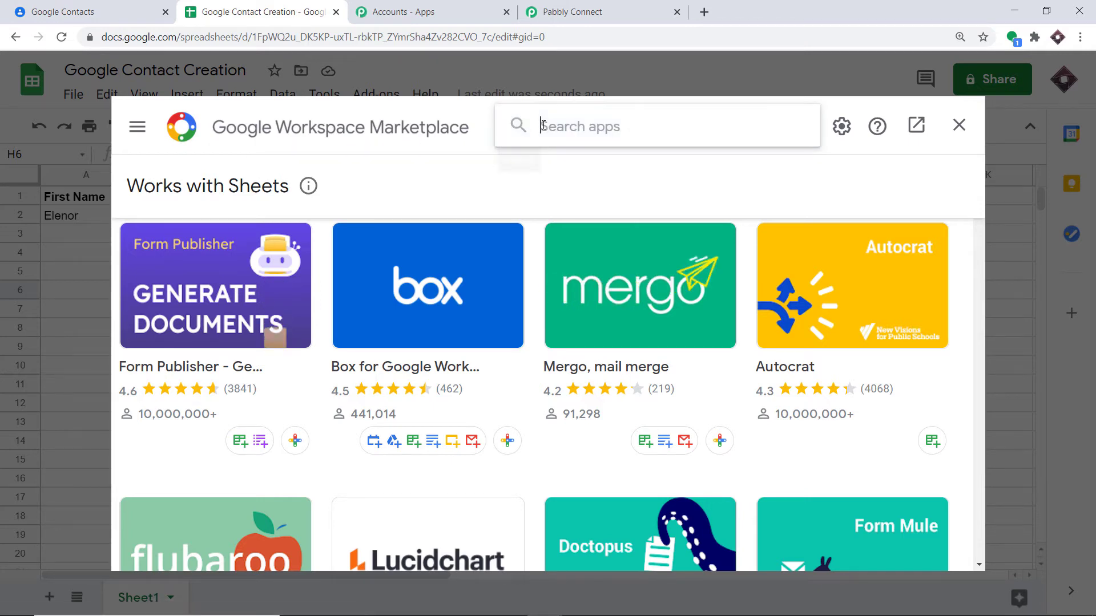
{"action": "type", "text": "Pabbly Connect Webhooks"}
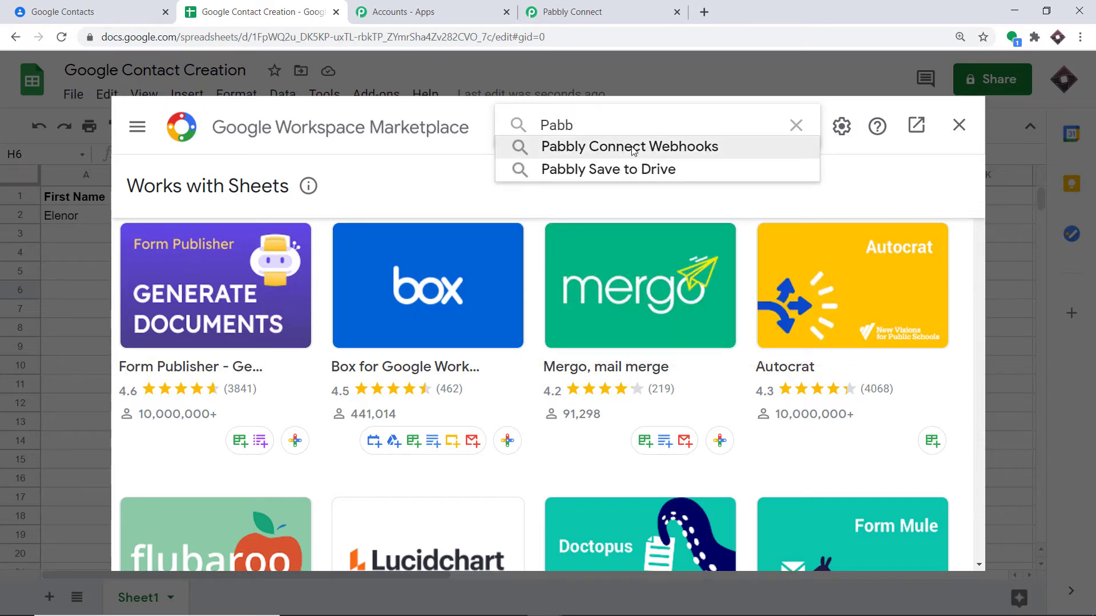
{"action": "left_click", "coordinate": [631, 147]}
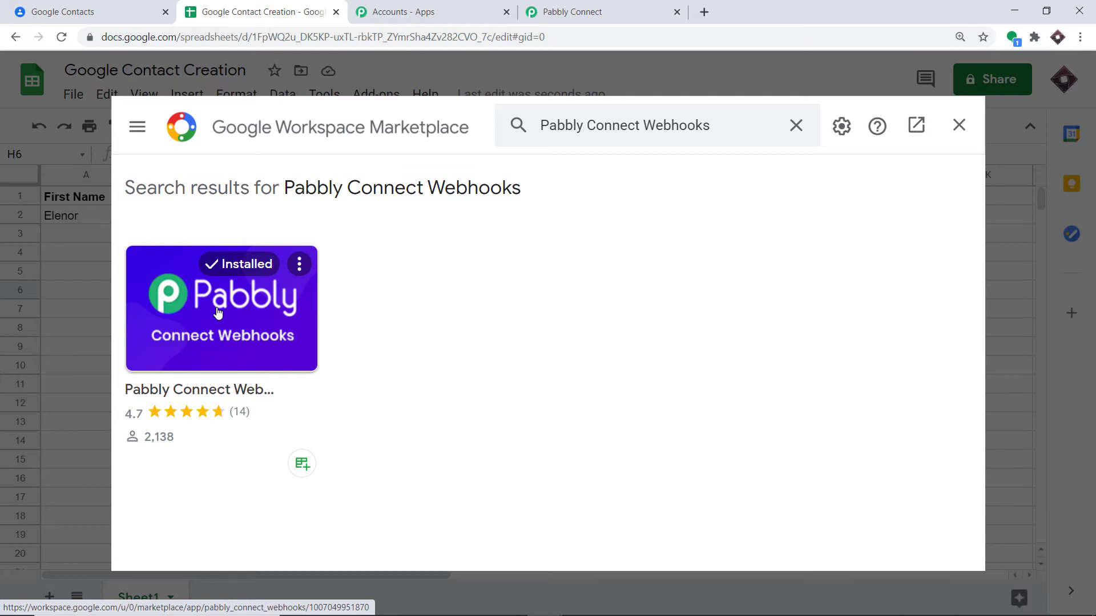
{"action": "left_click", "coordinate": [958, 126]}
Step: Open the Pabbly Connect Webhooks initial setup and clear trigger column D so it can become I
{"action": "left_click", "coordinate": [392, 93]}
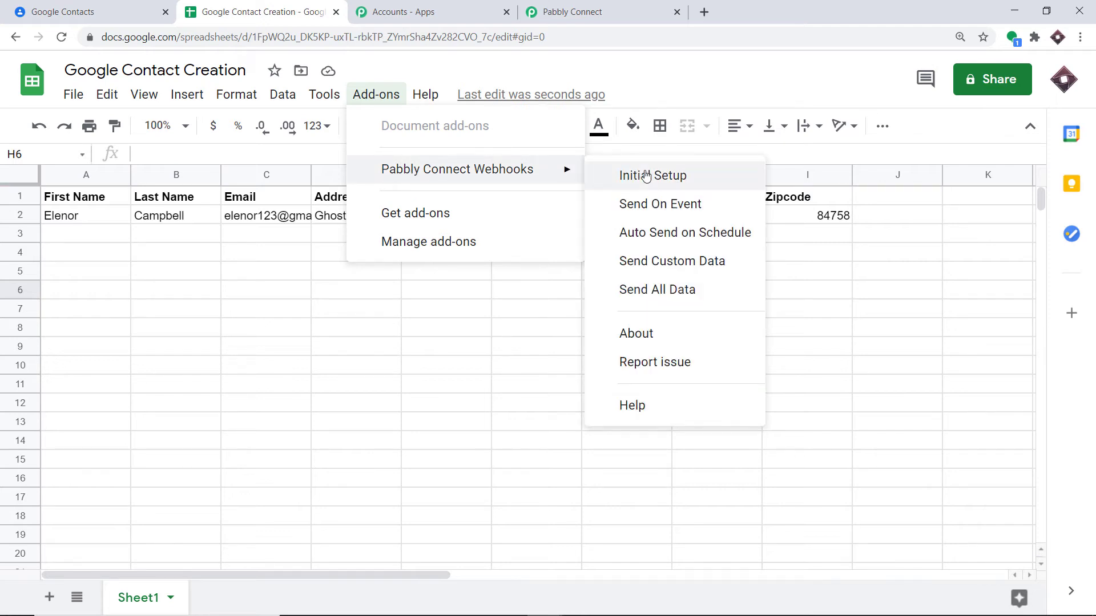
{"action": "left_click", "coordinate": [646, 174]}
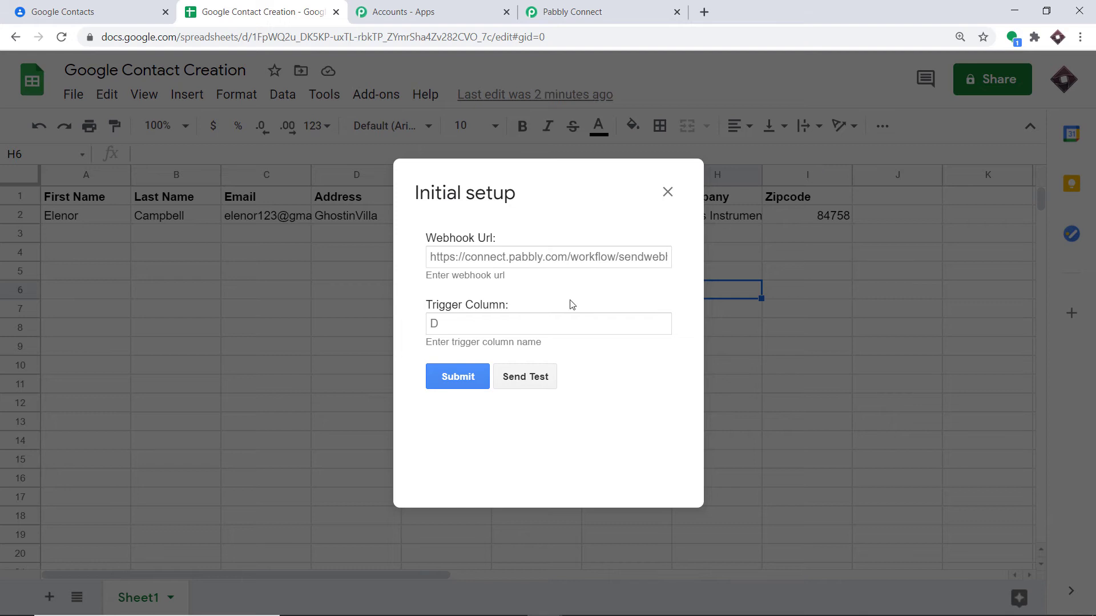
{"action": "left_click", "coordinate": [462, 324]}
{"action": "key", "text": "Delete"}
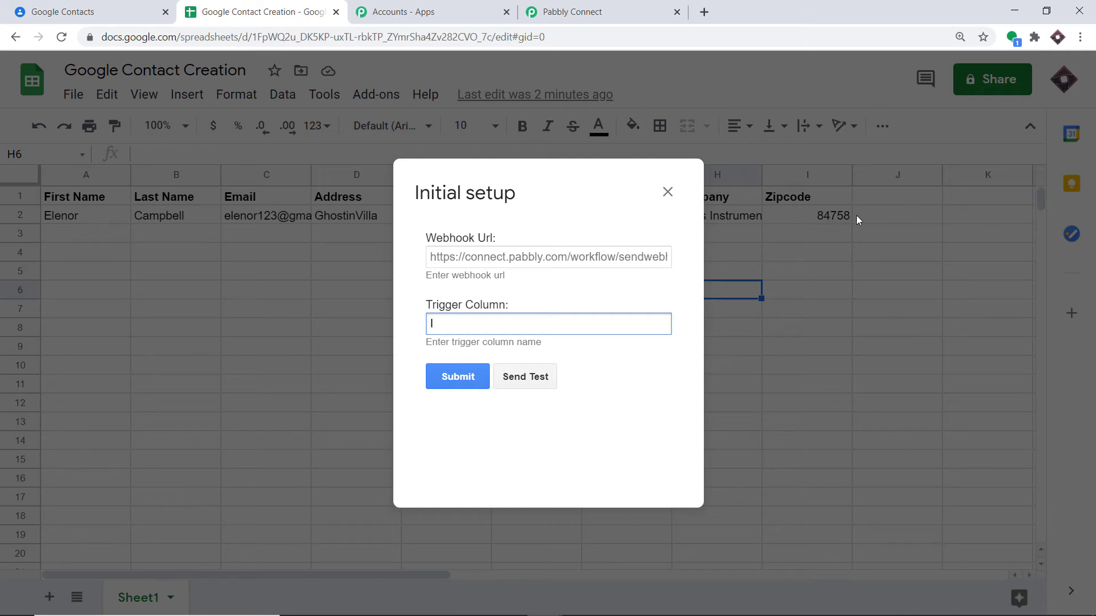
Step: Copy the workflow's webhook URL from Pabbly and paste it into the add-on's Webhook Url field
{"action": "left_click", "coordinate": [488, 258]}
{"action": "left_click", "coordinate": [578, 9]}
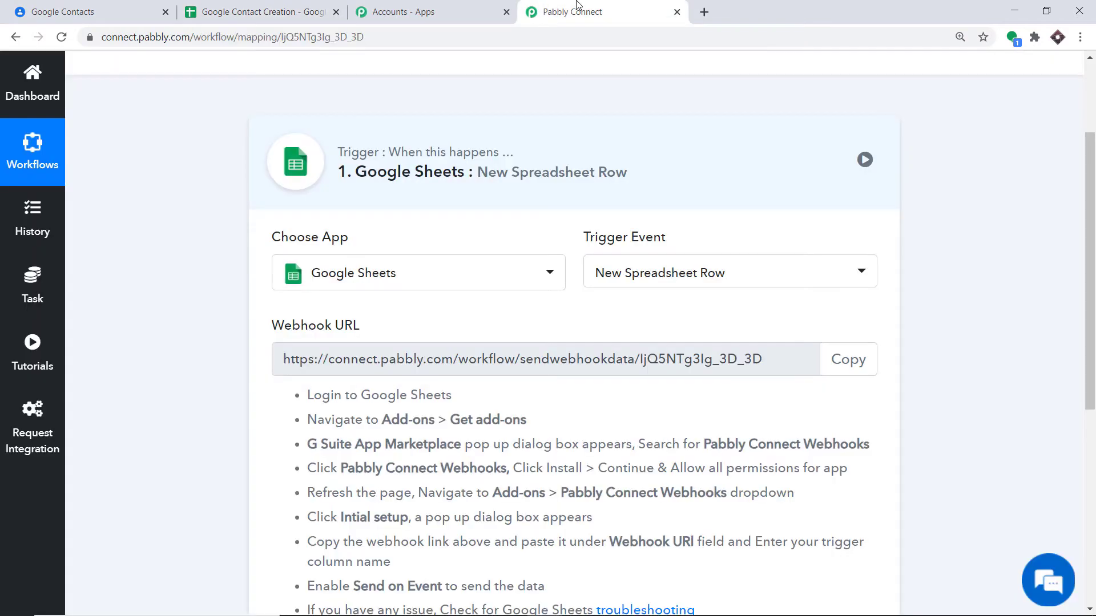
{"action": "left_click", "coordinate": [833, 359]}
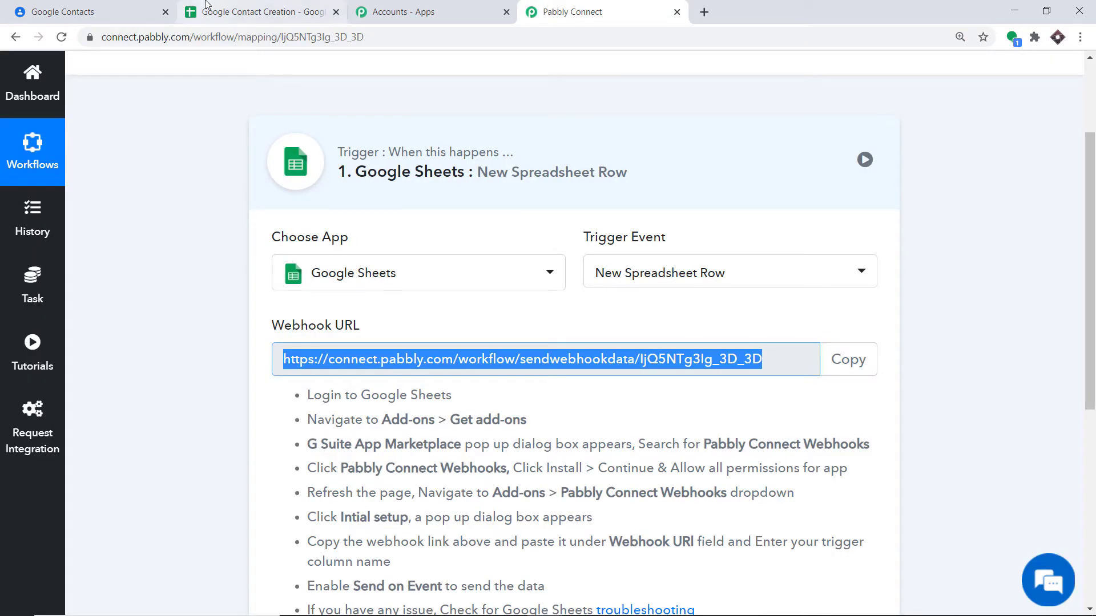
{"action": "left_click", "coordinate": [240, 12]}
{"action": "left_click", "coordinate": [518, 253]}
{"action": "right_click", "coordinate": [520, 252]}
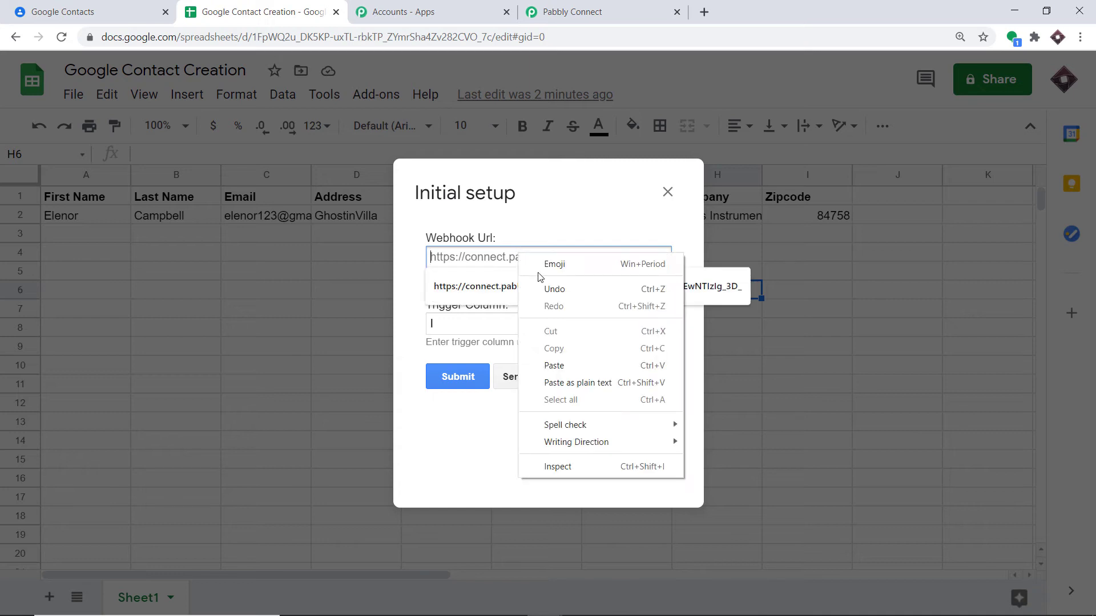
{"action": "left_click", "coordinate": [567, 362]}
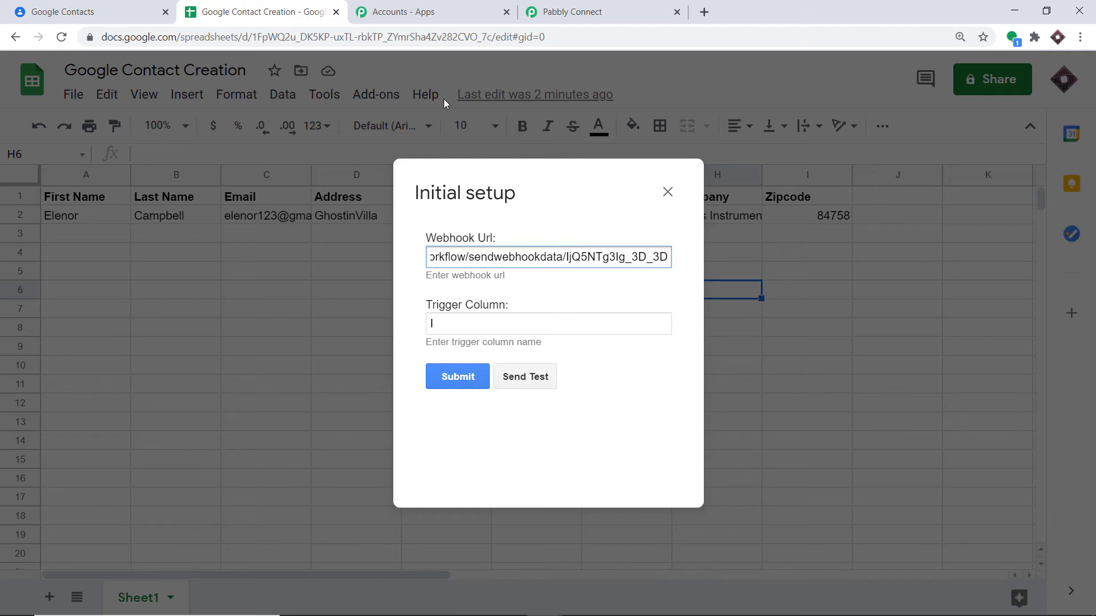
Step: Return to the Pabbly Connect New Spreadsheet Row trigger page with Simple Response enabled
{"action": "left_click", "coordinate": [575, 8]}
{"action": "scroll", "coordinate": [653, 257], "scroll_direction": "down", "scroll_amount": 3}
{"action": "scroll", "coordinate": [654, 257], "scroll_direction": "down", "scroll_amount": 3}
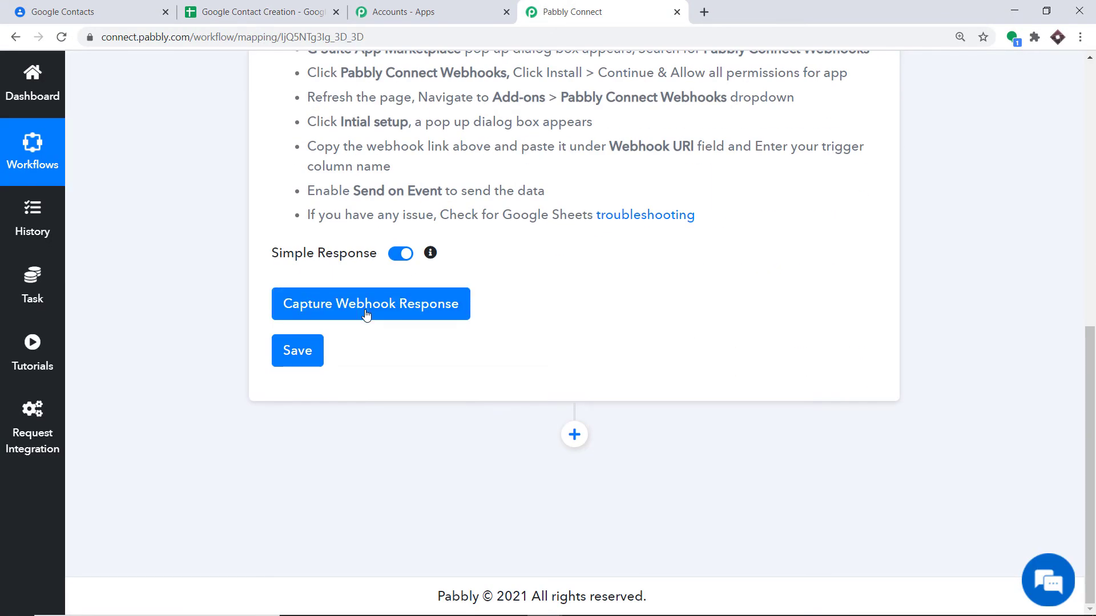
Step: Set Pabbly waiting for a webhook response and send a test row from the sheet's setup
{"action": "left_click", "coordinate": [366, 314]}
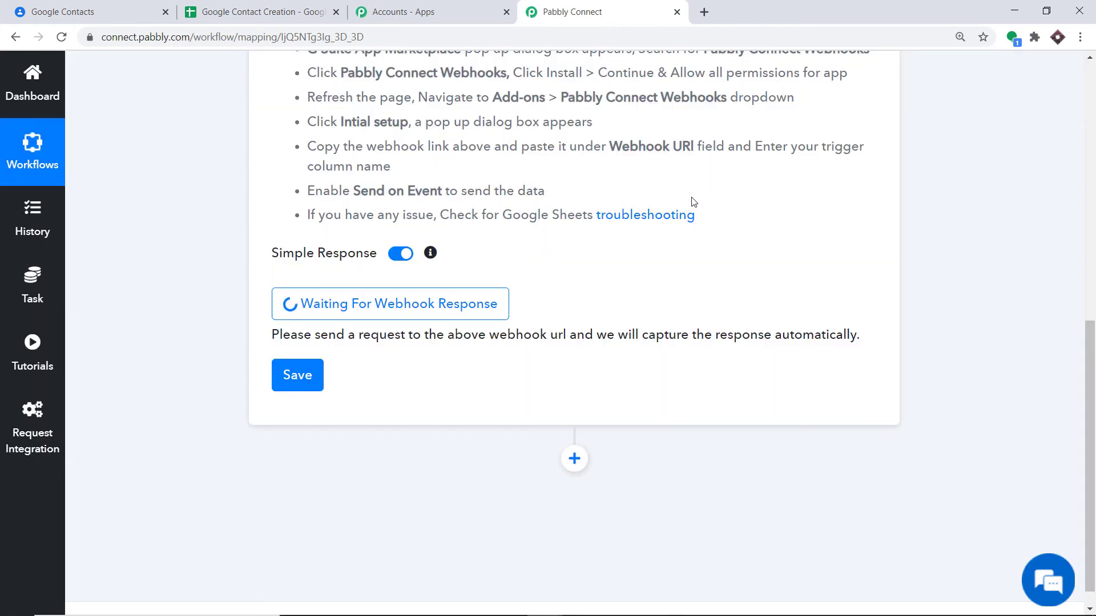
{"action": "left_click", "coordinate": [217, 6]}
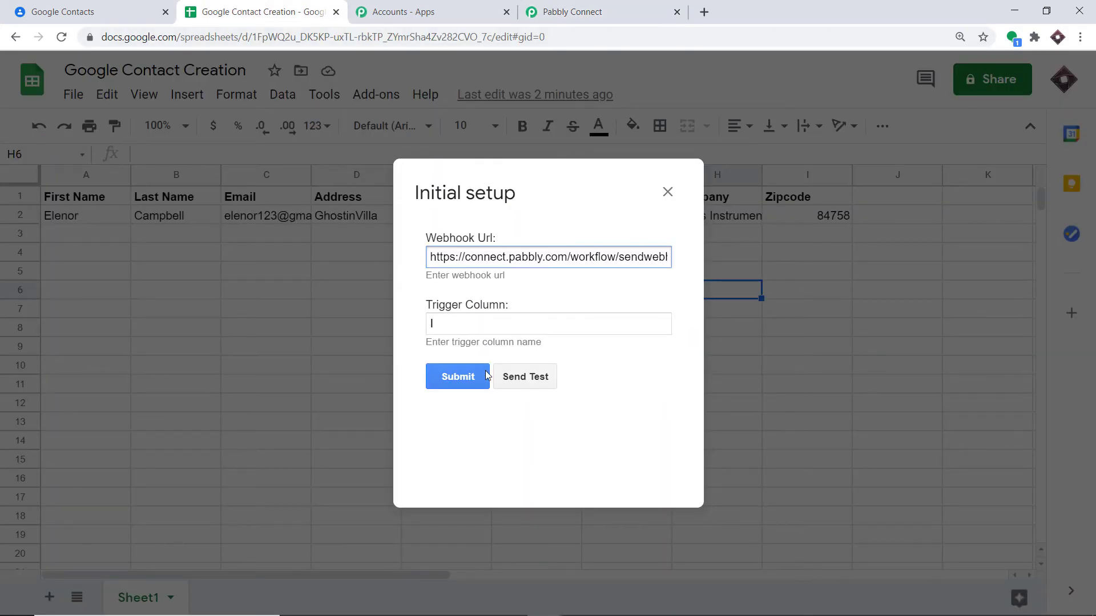
{"action": "left_click", "coordinate": [521, 378]}
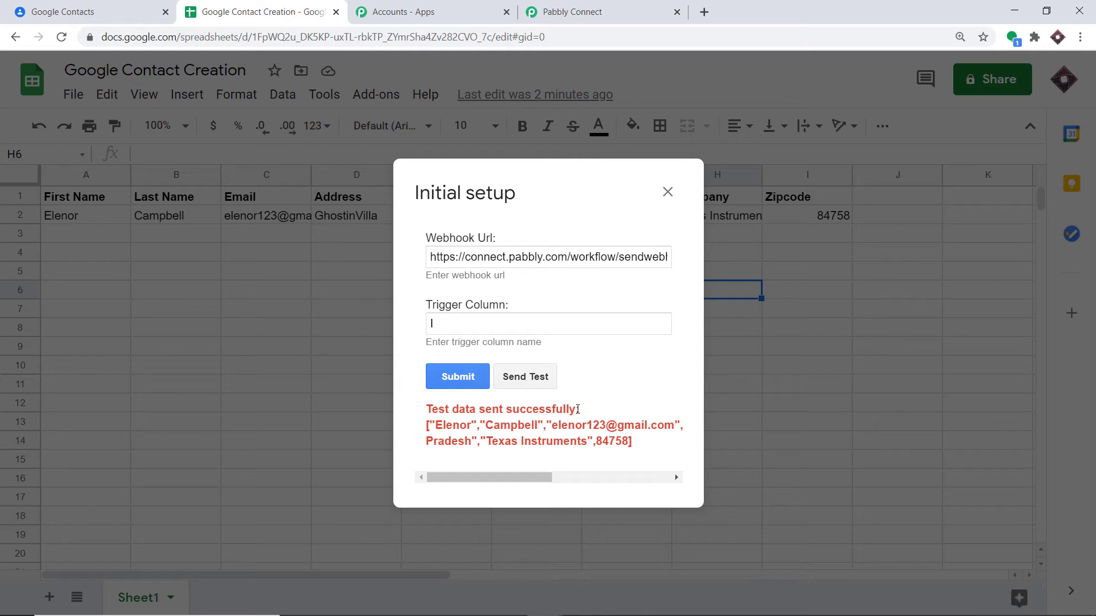
Step: Review the captured contact fields from First Name through Zipcode and add an action step below
{"action": "left_click", "coordinate": [638, 4]}
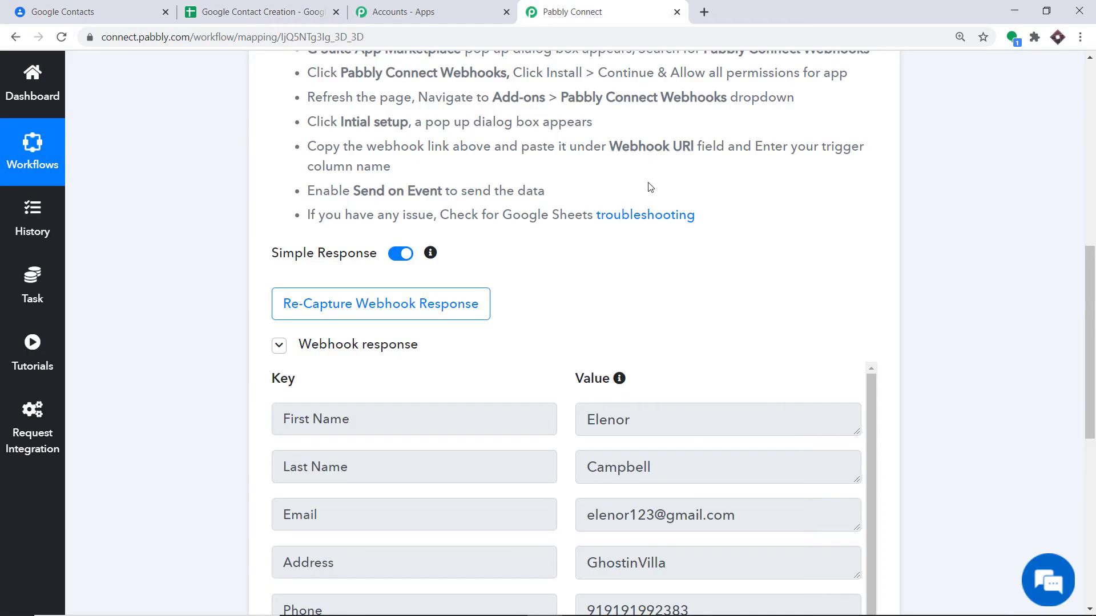
{"action": "scroll", "coordinate": [656, 303], "scroll_direction": "down", "scroll_amount": 3}
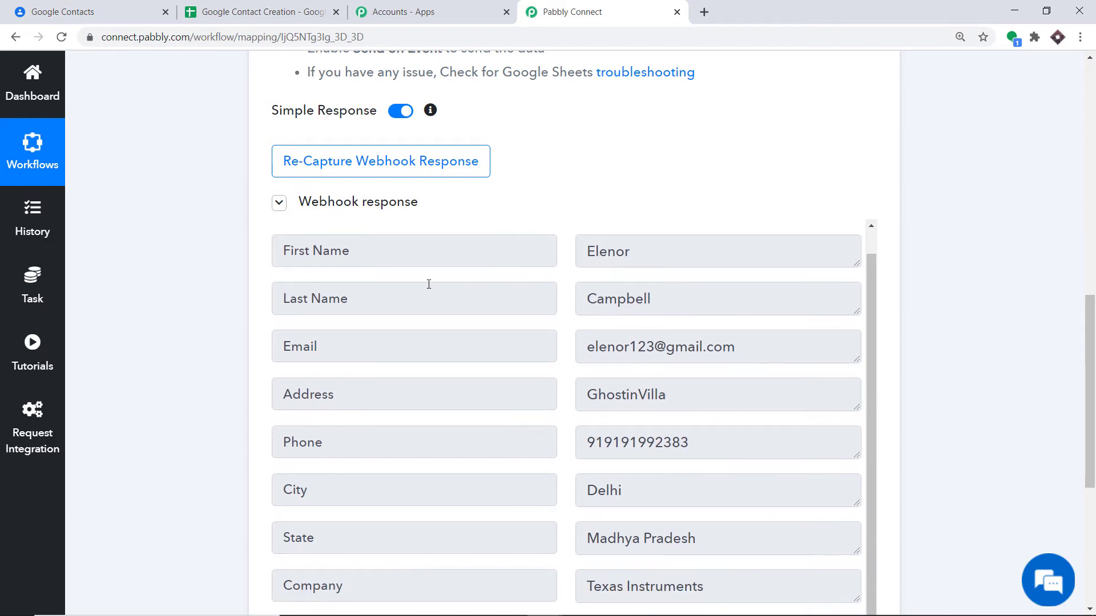
{"action": "scroll", "coordinate": [649, 298], "scroll_direction": "down", "scroll_amount": 1}
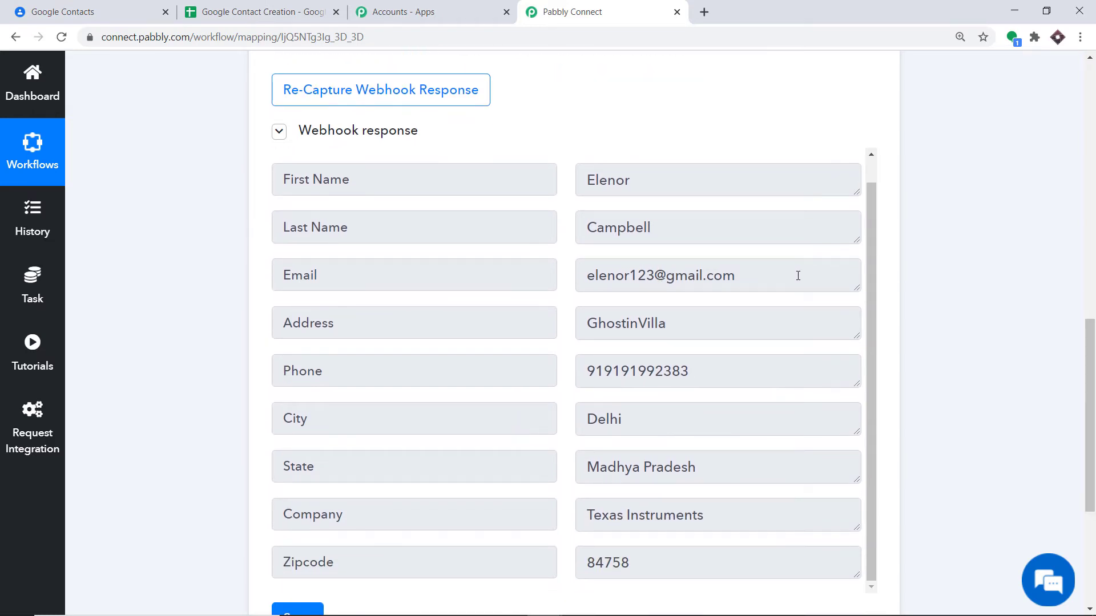
{"action": "scroll", "coordinate": [797, 276], "scroll_direction": "down", "scroll_amount": 1}
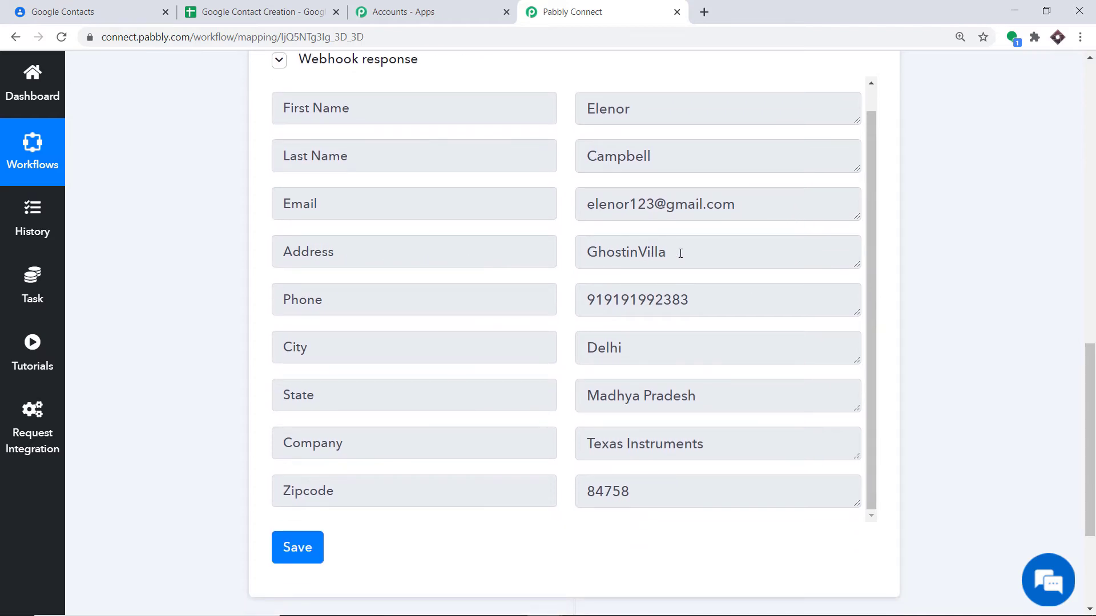
{"action": "scroll", "coordinate": [644, 301], "scroll_direction": "down", "scroll_amount": 1}
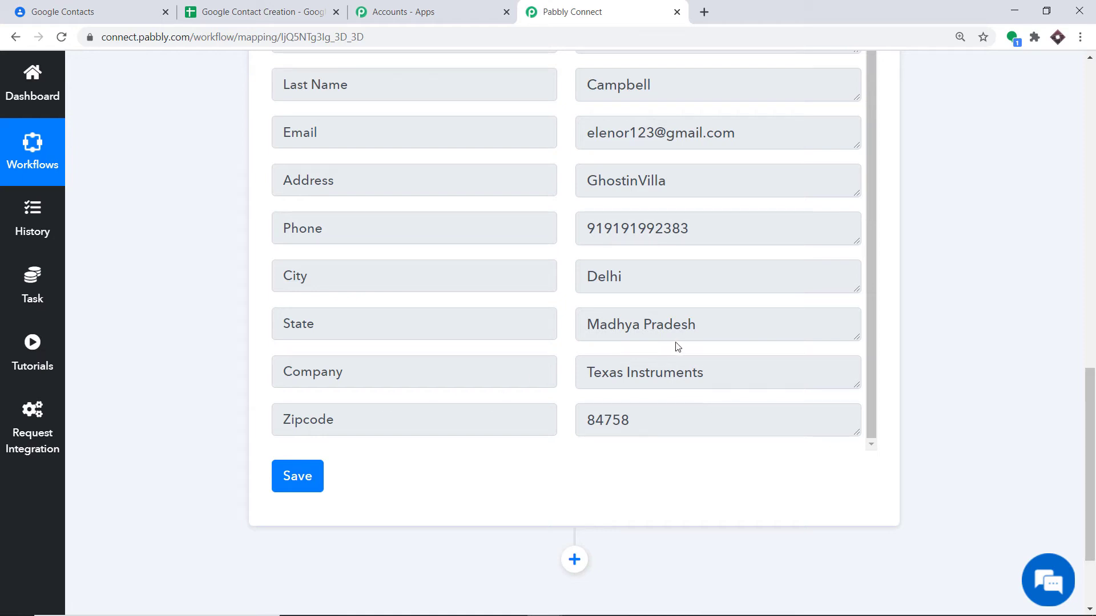
{"action": "scroll", "coordinate": [662, 325], "scroll_direction": "up", "scroll_amount": 1}
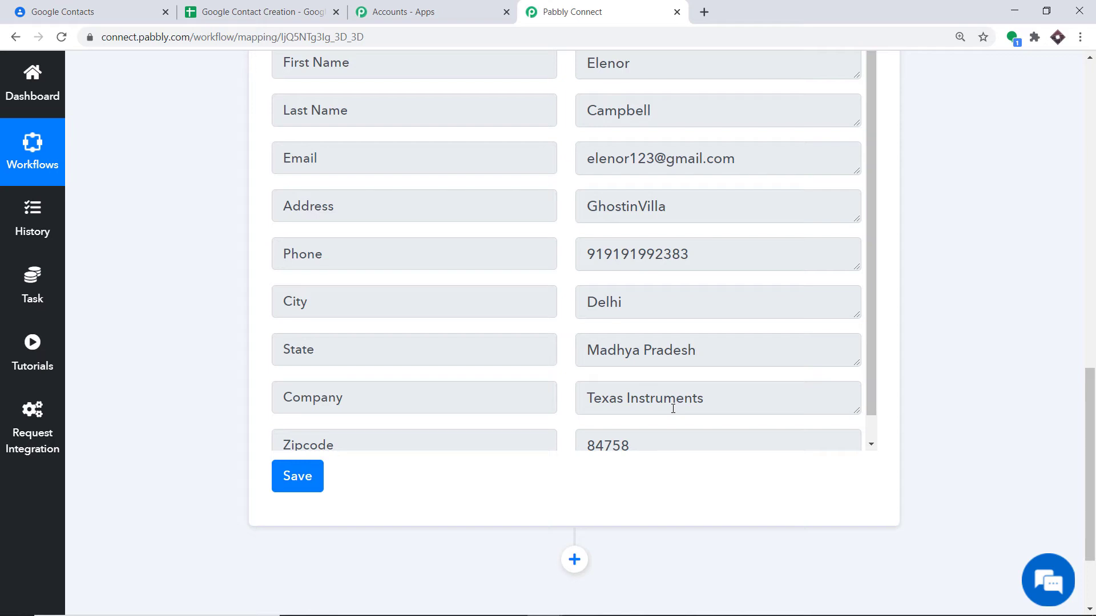
{"action": "scroll", "coordinate": [673, 408], "scroll_direction": "down", "scroll_amount": 1}
{"action": "scroll", "coordinate": [1030, 412], "scroll_direction": "down", "scroll_amount": 2}
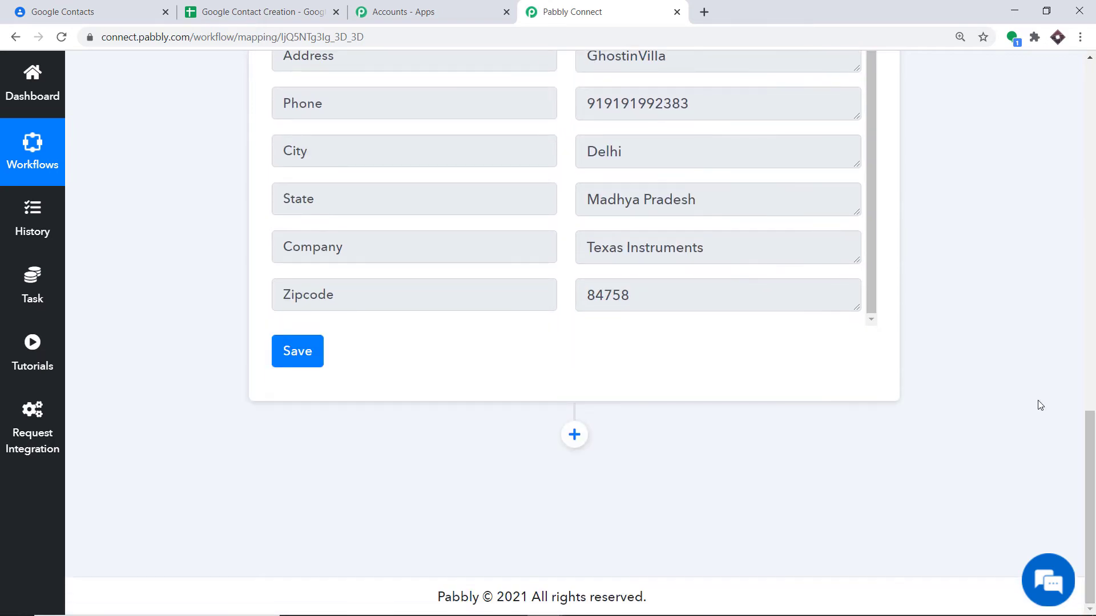
{"action": "left_click", "coordinate": [576, 436]}
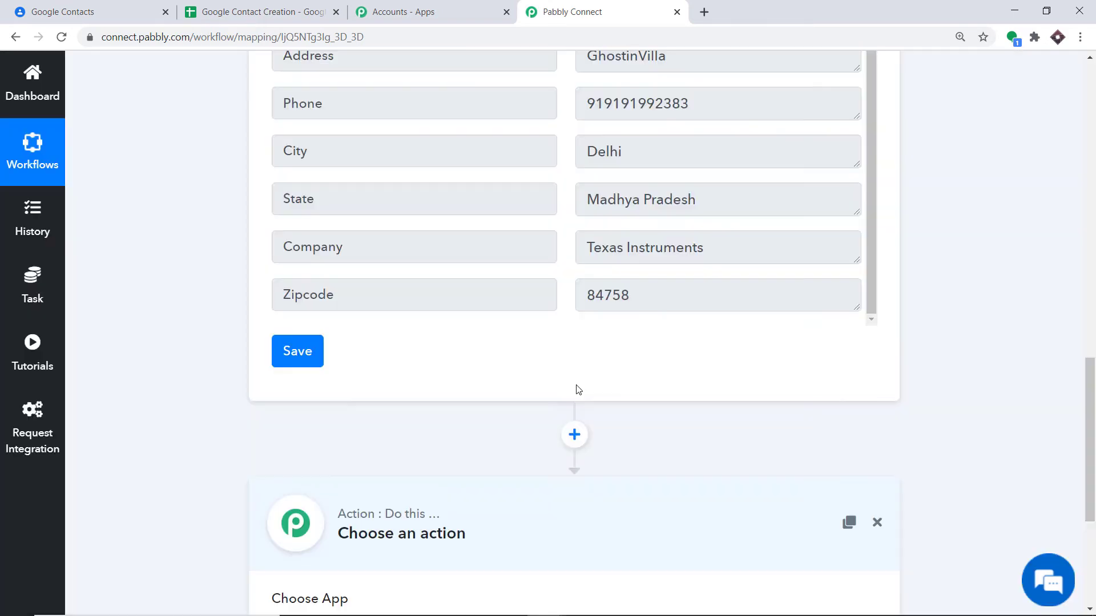
Step: Search 'GOOGLE CON' and choose Google Contacts as the action app
{"action": "scroll", "coordinate": [1091, 541], "scroll_direction": "down", "scroll_amount": 5}
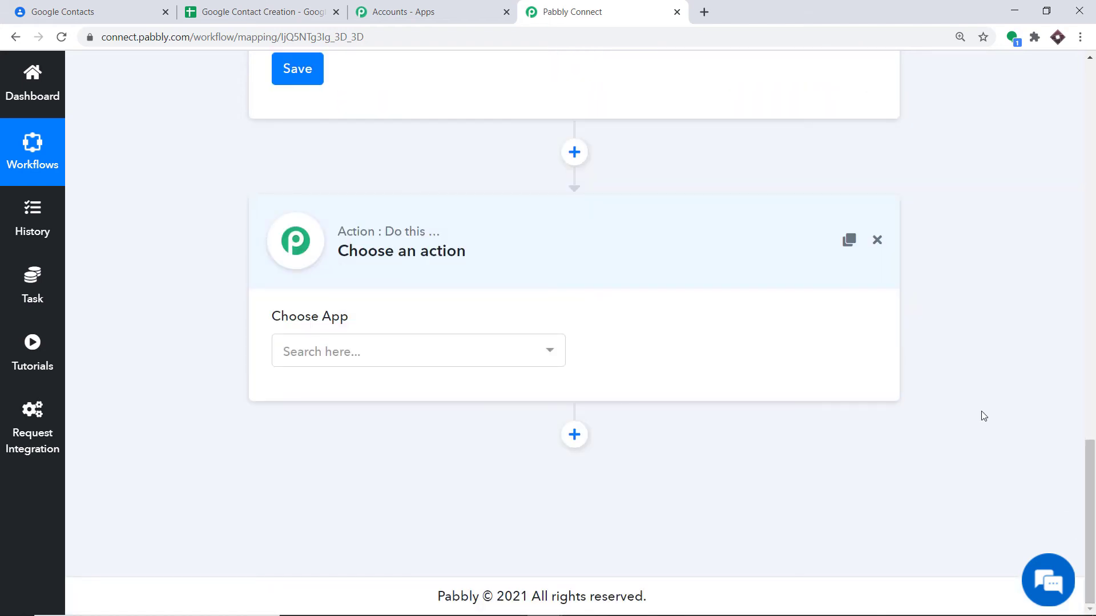
{"action": "left_click", "coordinate": [440, 367]}
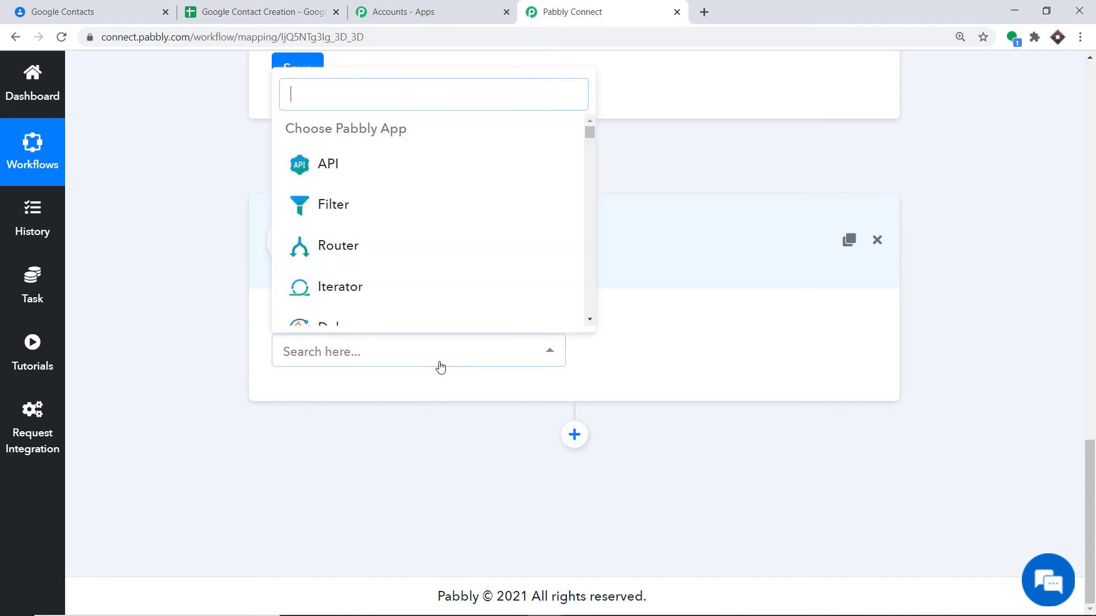
{"action": "type", "text": "GOOGLE CON"}
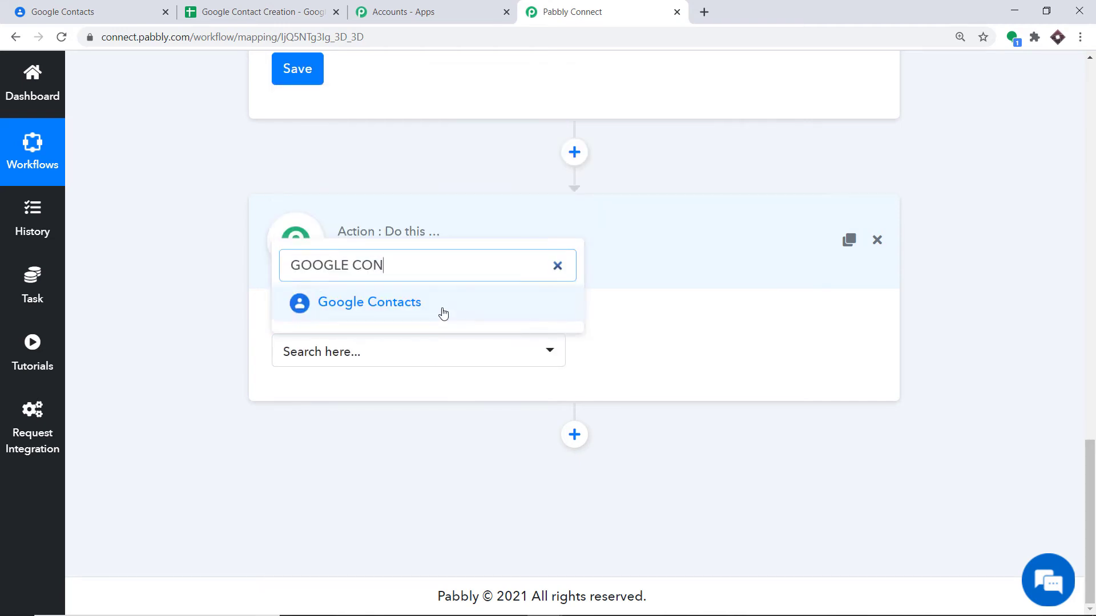
{"action": "left_click", "coordinate": [442, 309]}
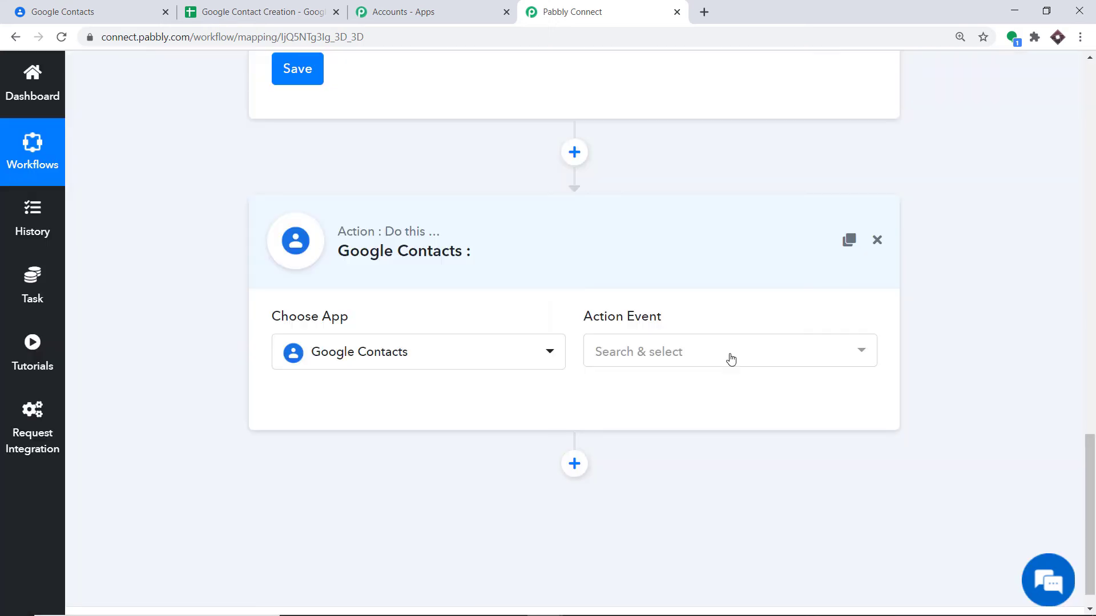
Step: Set the action event to Create Contact
{"action": "left_click", "coordinate": [731, 359]}
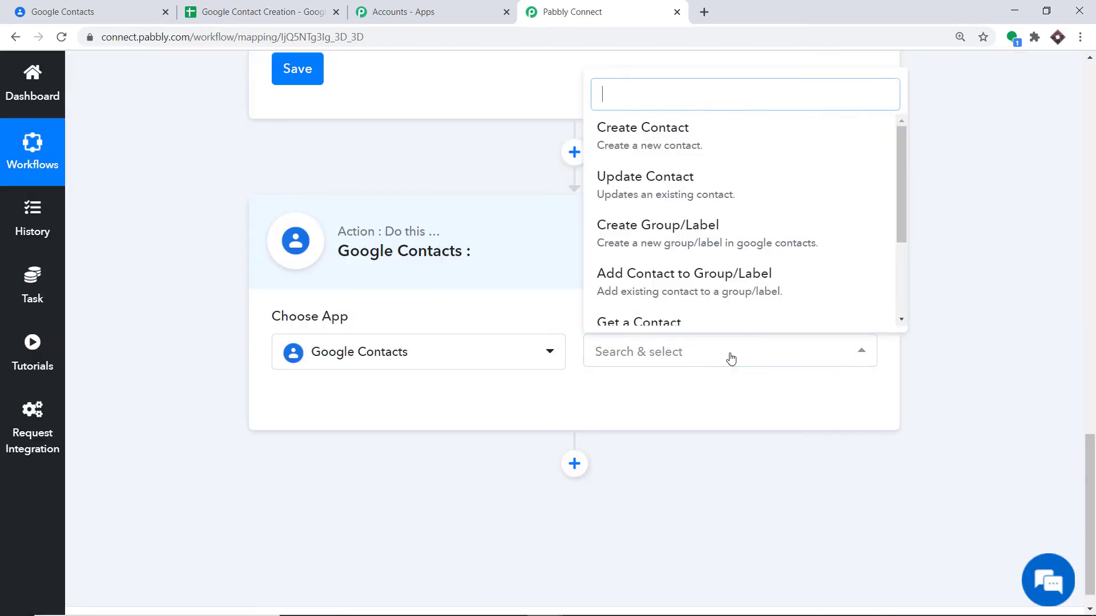
{"action": "left_click", "coordinate": [700, 150]}
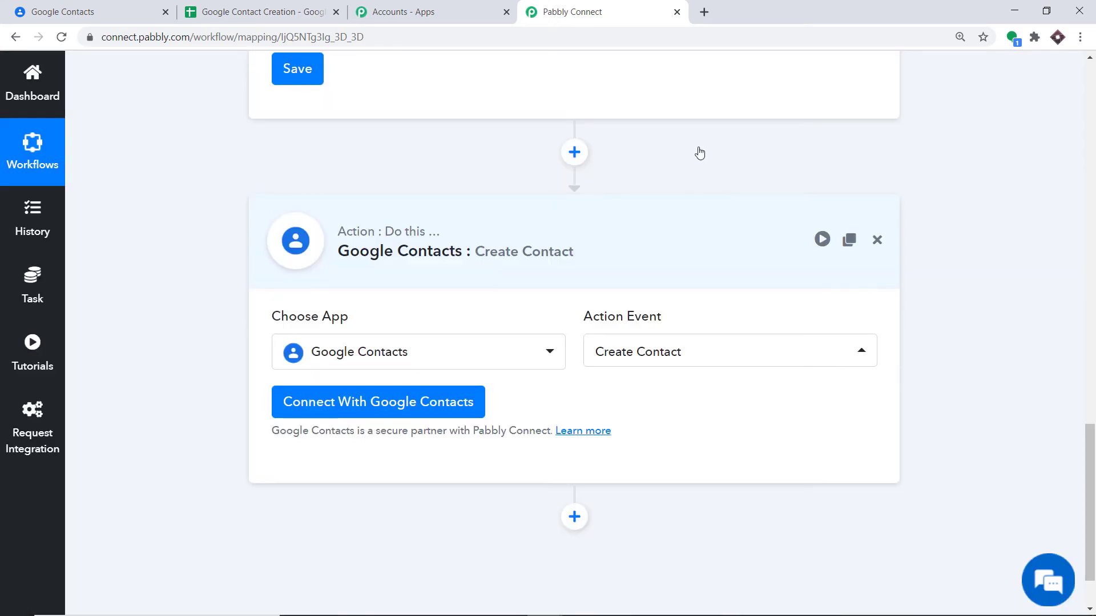
{"action": "left_click", "coordinate": [692, 362]}
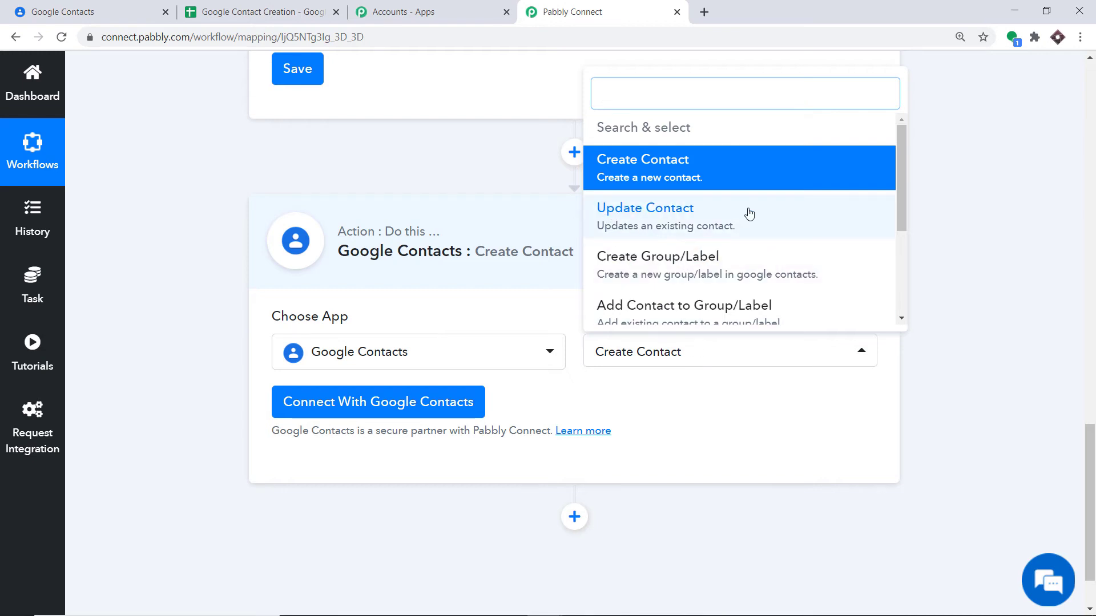
{"action": "scroll", "coordinate": [677, 237], "scroll_direction": "down", "scroll_amount": 1}
{"action": "scroll", "coordinate": [745, 291], "scroll_direction": "down", "scroll_amount": 2}
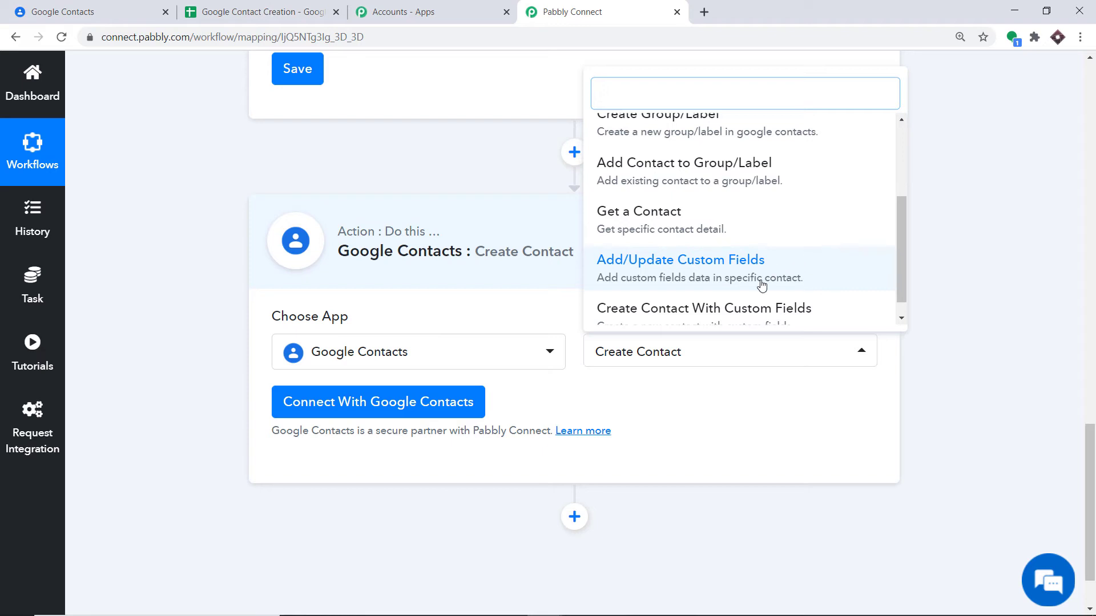
{"action": "scroll", "coordinate": [761, 282], "scroll_direction": "down", "scroll_amount": 1}
{"action": "scroll", "coordinate": [651, 141], "scroll_direction": "up", "scroll_amount": 5}
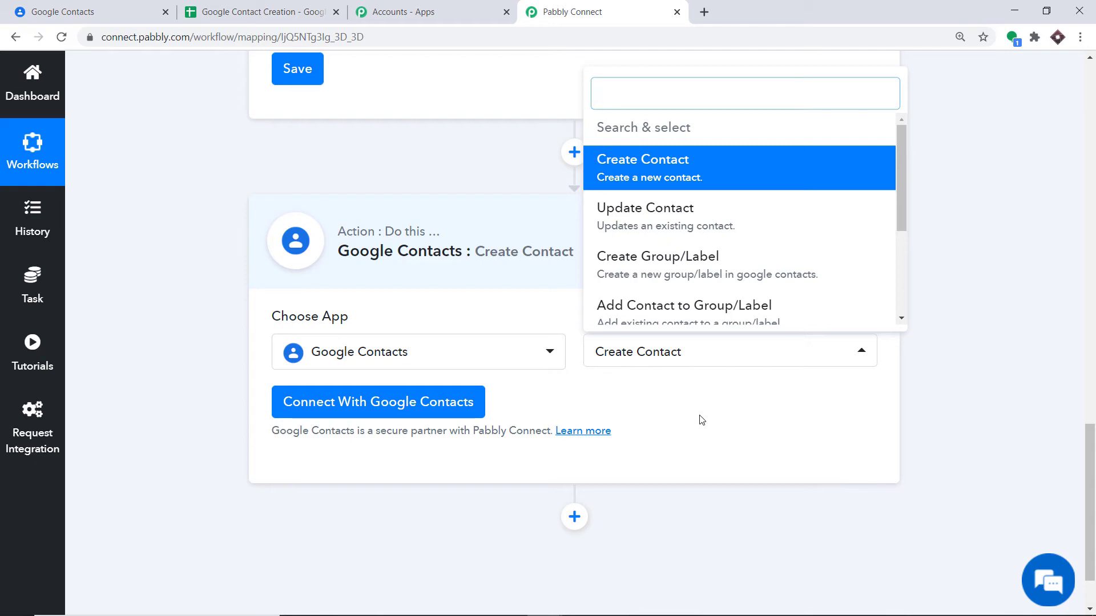
{"action": "left_click", "coordinate": [303, 401]}
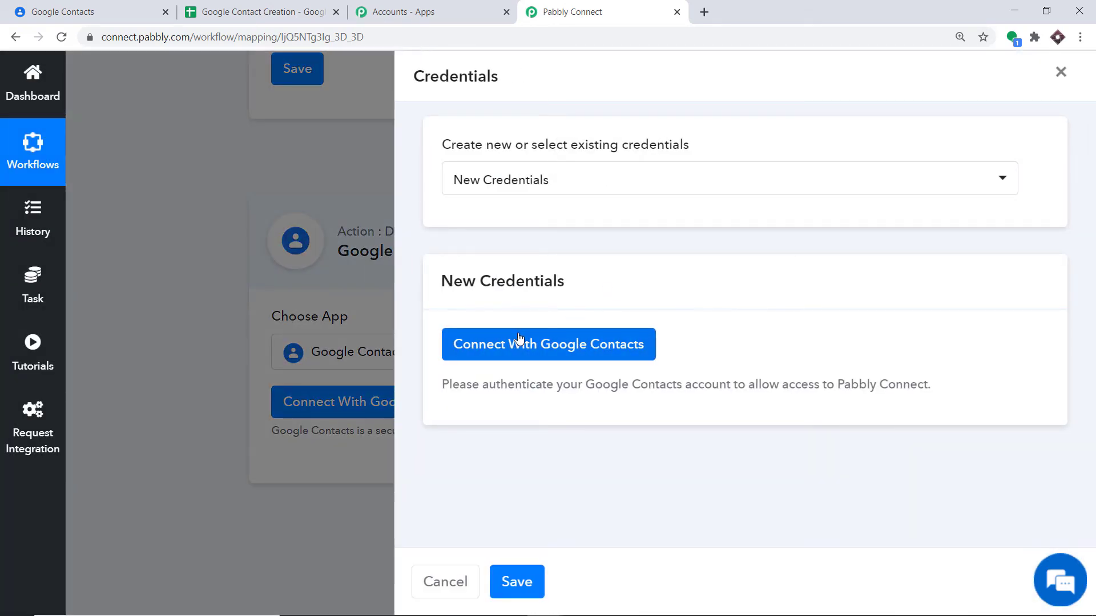
Step: Sign in with the Google account and allow Pabbly Connect access to Google Contacts
{"action": "left_click", "coordinate": [519, 341]}
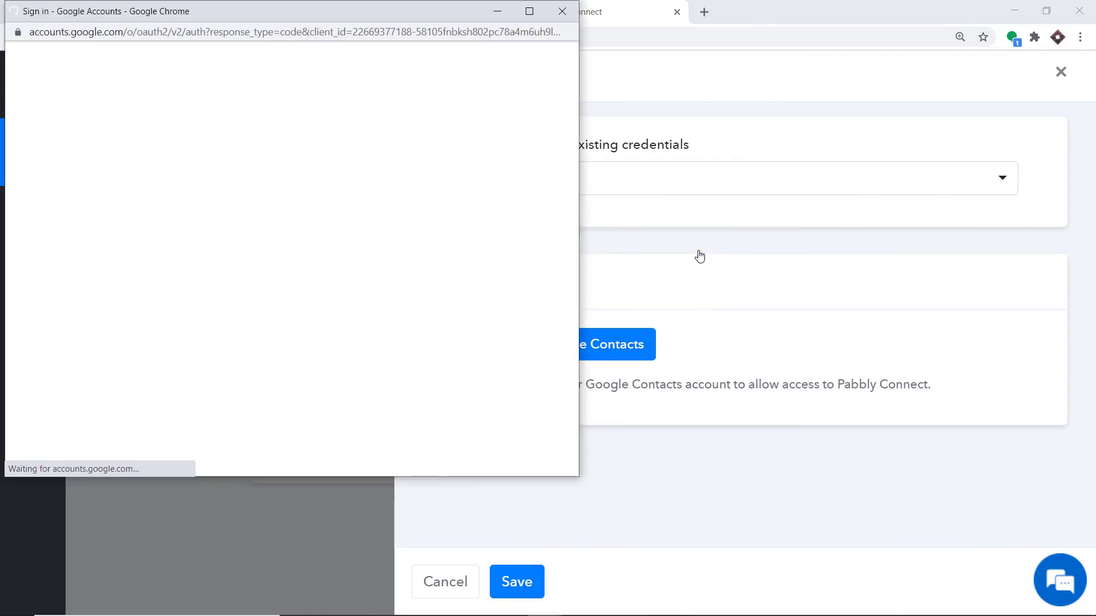
{"action": "left_click_drag", "start_coordinate": [314, 12], "coordinate": [962, 58]}
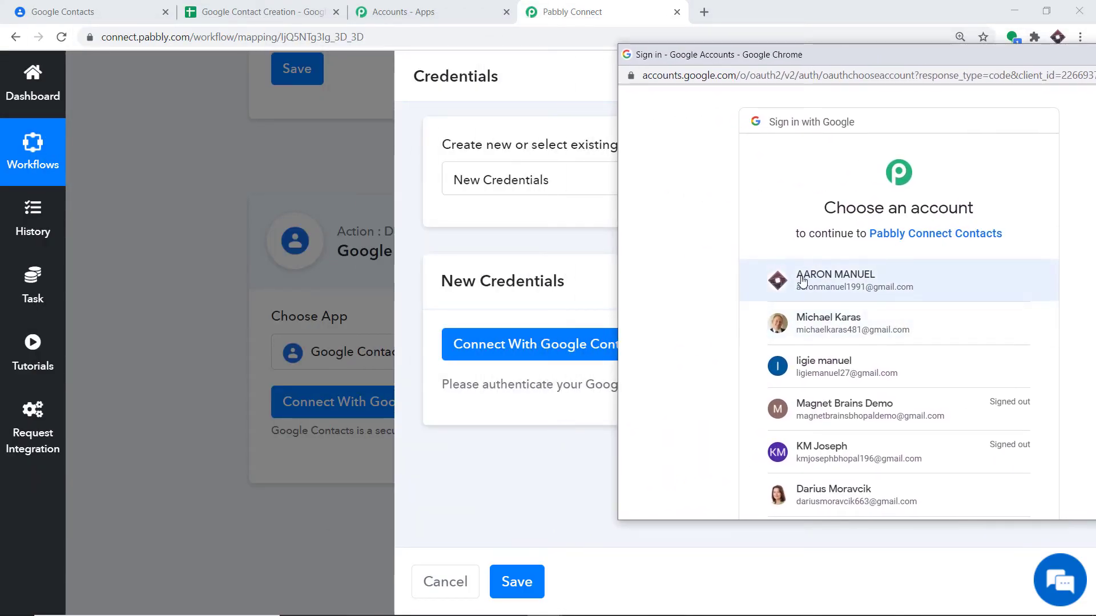
{"action": "left_click", "coordinate": [867, 280]}
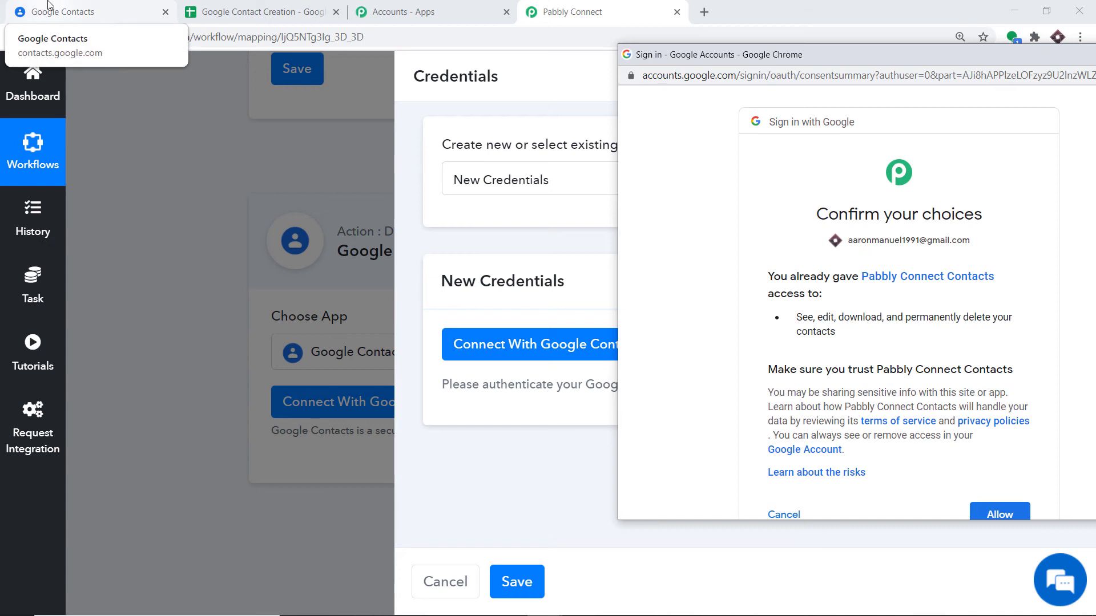
{"action": "scroll", "coordinate": [960, 315], "scroll_direction": "down", "scroll_amount": 1}
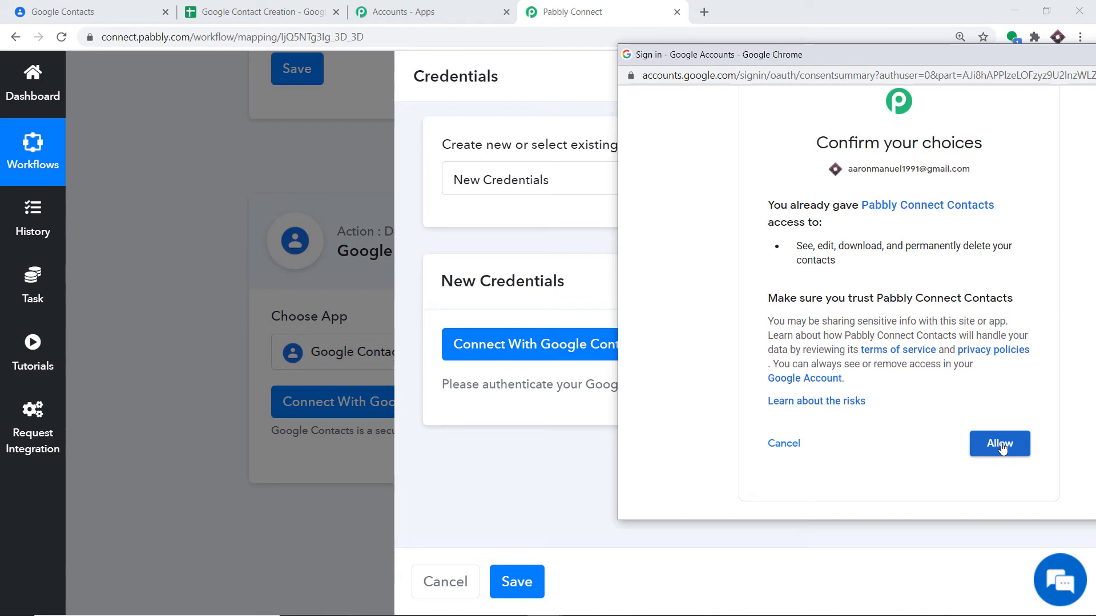
{"action": "left_click", "coordinate": [1001, 446]}
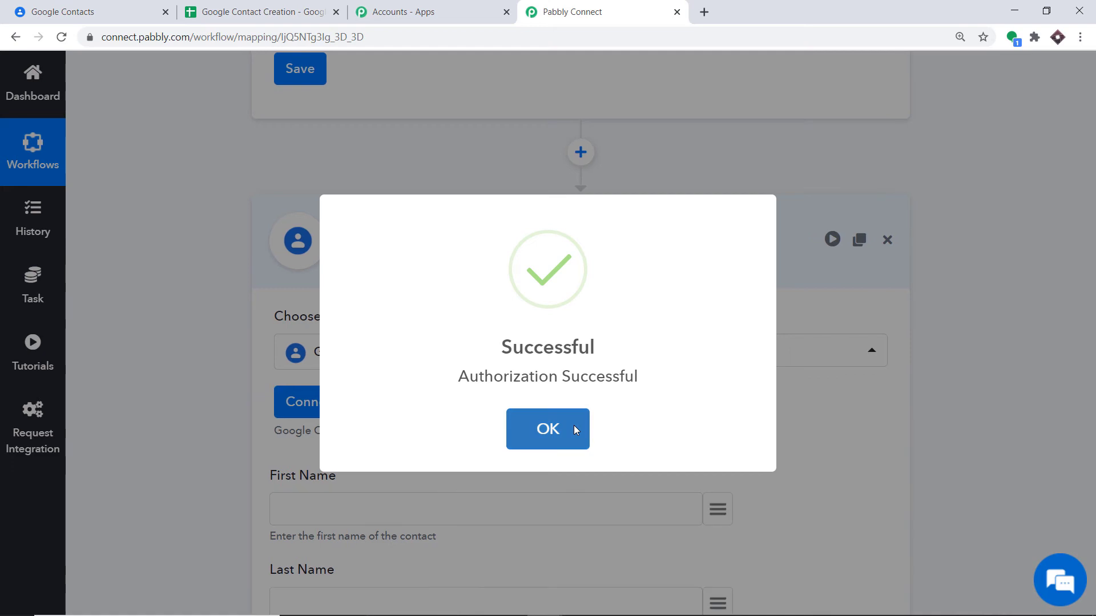
Step: Dismiss the success message and review the empty fields from First Name through Job Department
{"action": "left_click", "coordinate": [574, 426]}
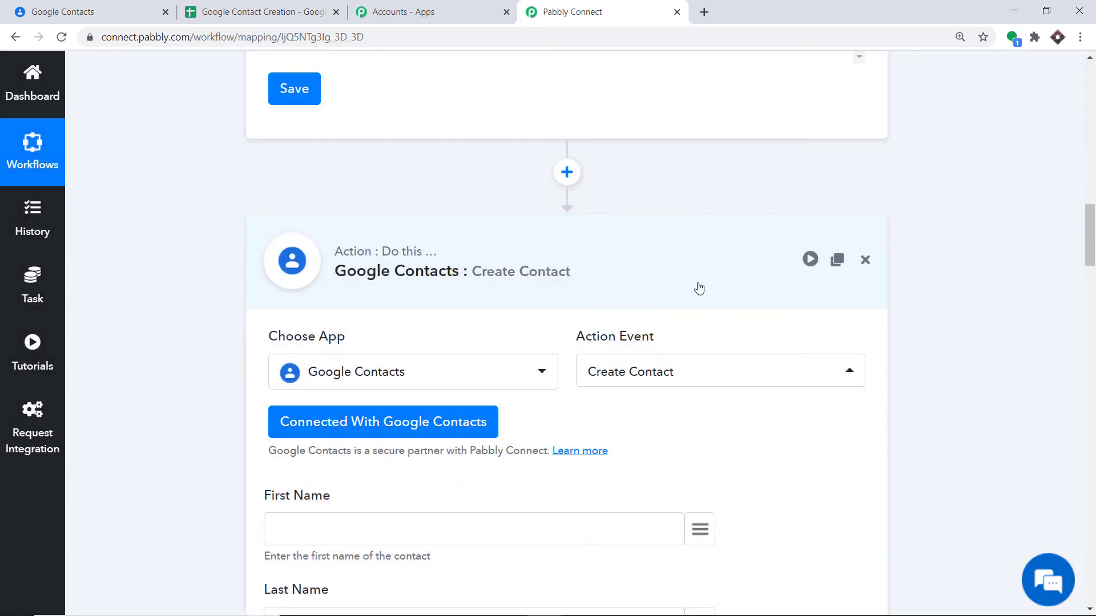
{"action": "scroll", "coordinate": [700, 312], "scroll_direction": "down", "scroll_amount": 5}
{"action": "scroll", "coordinate": [701, 319], "scroll_direction": "down", "scroll_amount": 10}
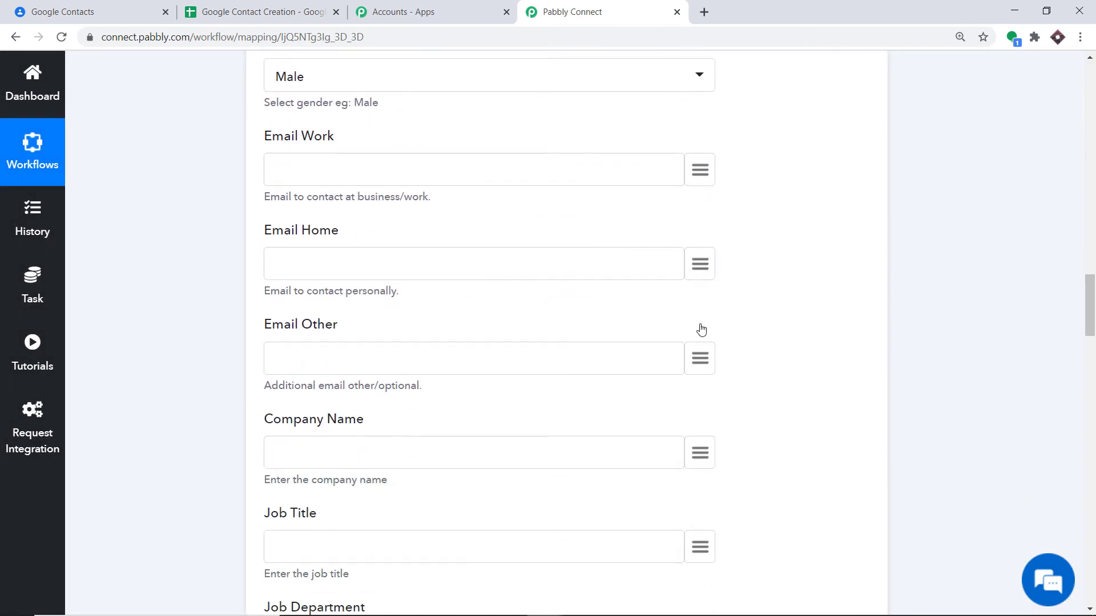
{"action": "scroll", "coordinate": [668, 342], "scroll_direction": "up", "scroll_amount": 10}
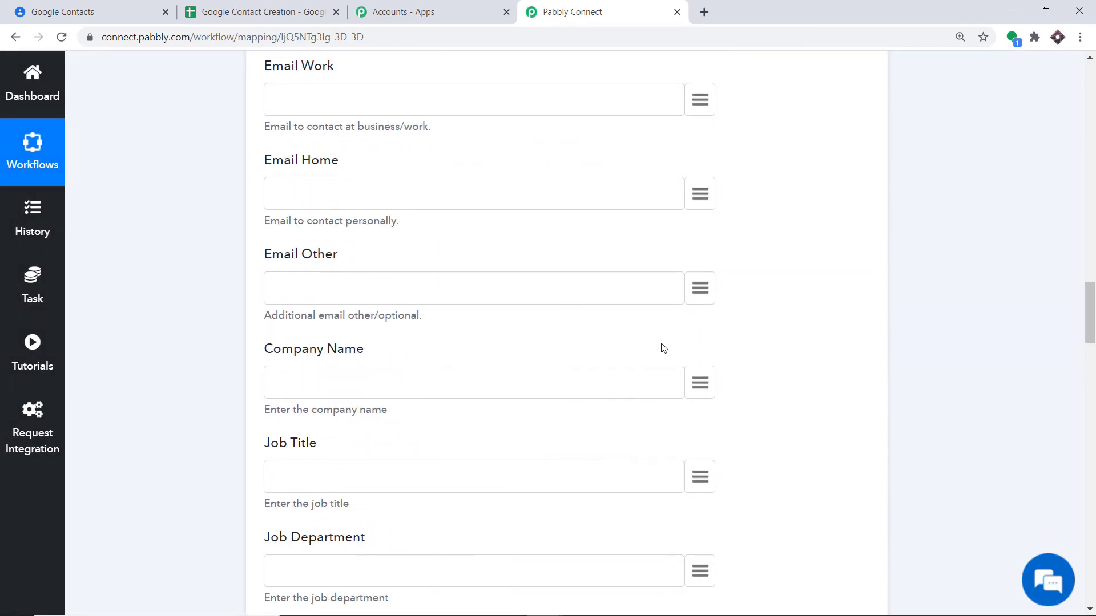
{"action": "scroll", "coordinate": [661, 351], "scroll_direction": "up", "scroll_amount": 2}
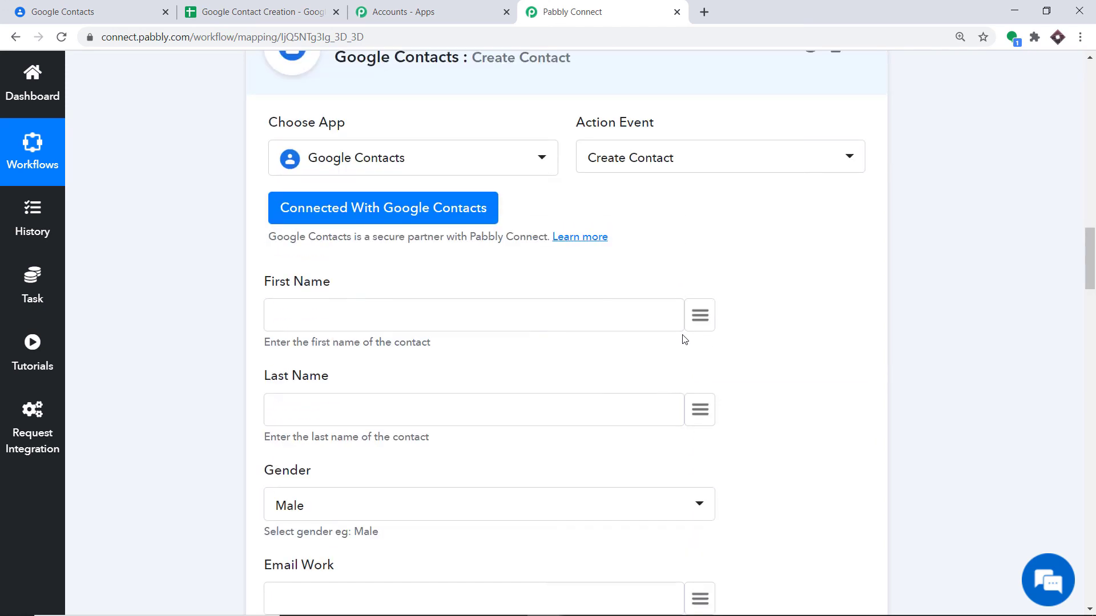
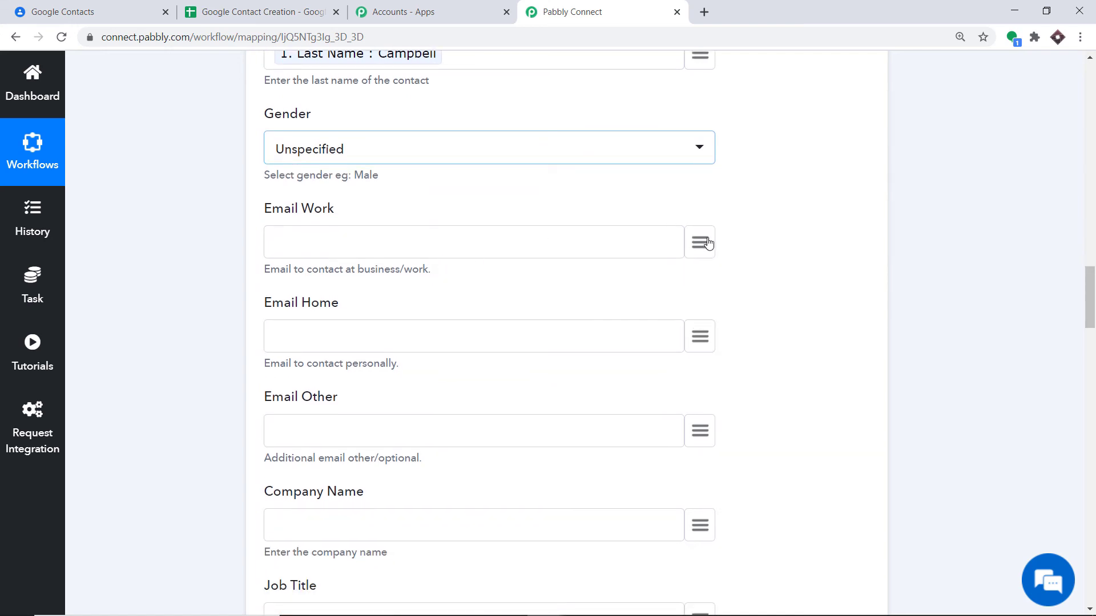
Step: Map the sheet's Email into home email and Company into company name
{"action": "scroll", "coordinate": [707, 242], "scroll_direction": "down", "scroll_amount": 1}
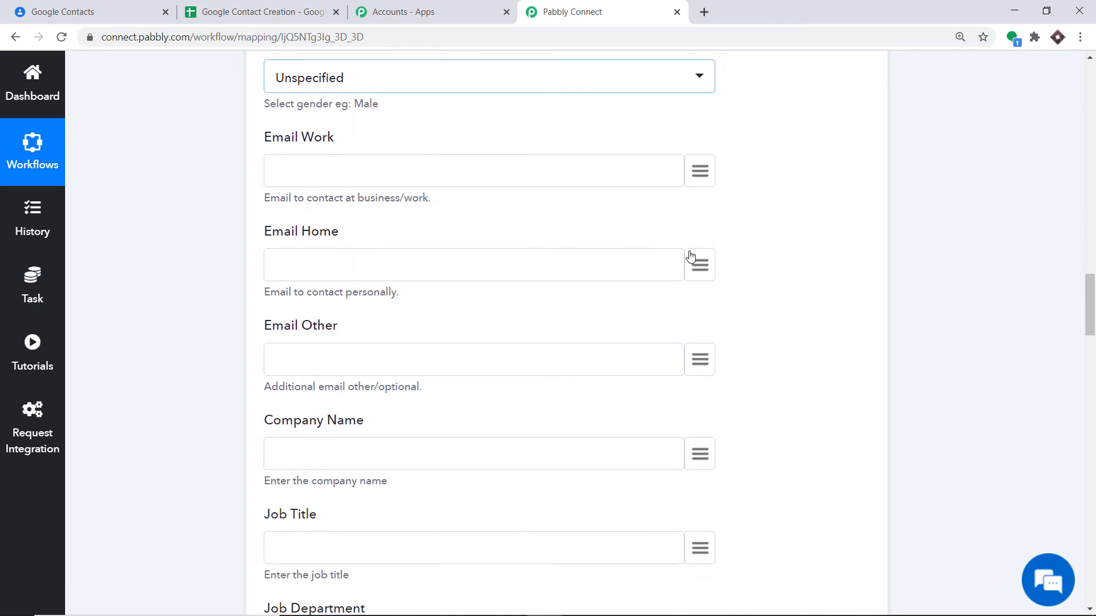
{"action": "left_click", "coordinate": [699, 264]}
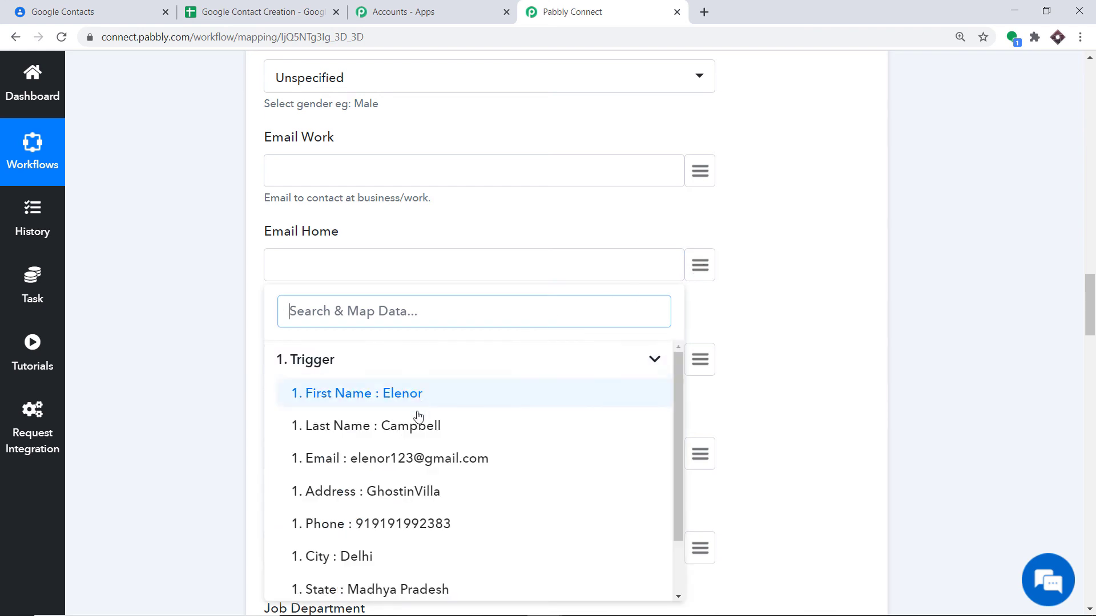
{"action": "left_click", "coordinate": [416, 457]}
{"action": "scroll", "coordinate": [512, 312], "scroll_direction": "down", "scroll_amount": 1}
{"action": "scroll", "coordinate": [651, 245], "scroll_direction": "down", "scroll_amount": 2}
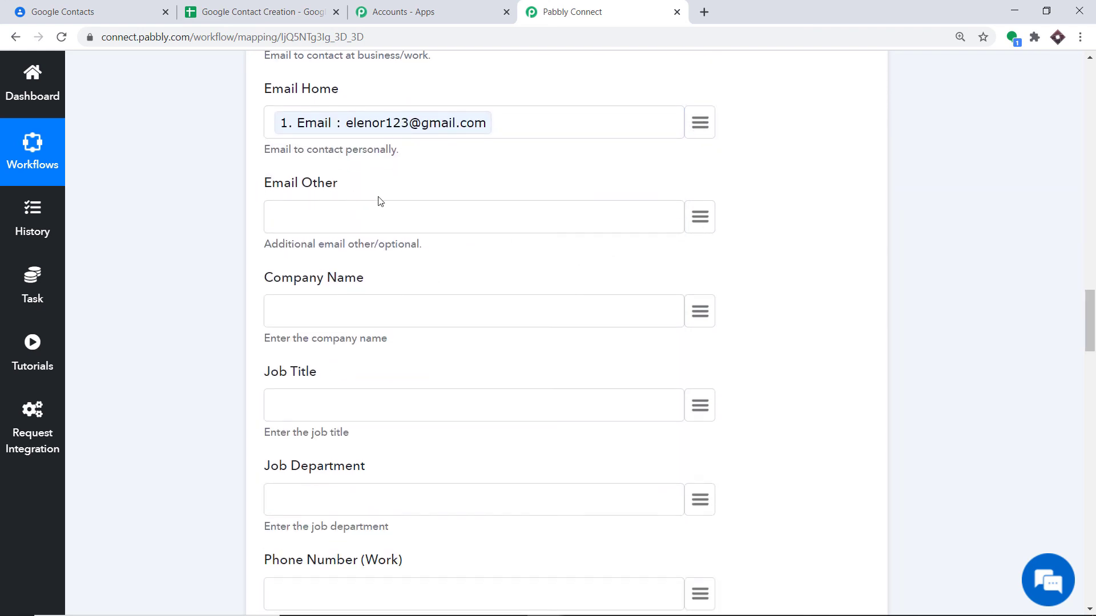
{"action": "scroll", "coordinate": [381, 201], "scroll_direction": "down", "scroll_amount": 1}
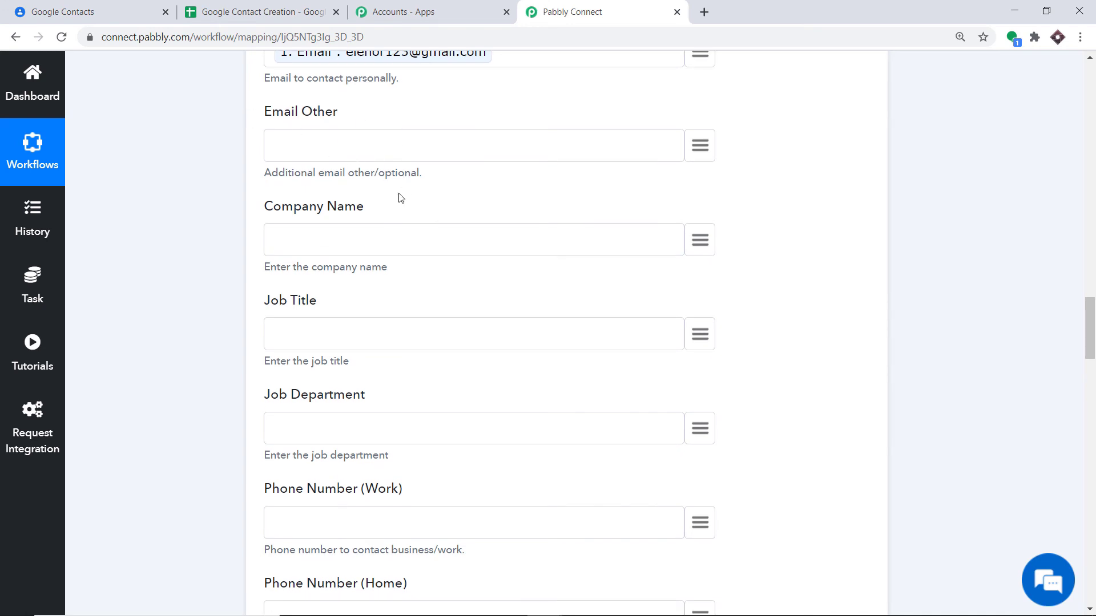
{"action": "scroll", "coordinate": [354, 206], "scroll_direction": "down", "scroll_amount": 1}
{"action": "left_click", "coordinate": [699, 168]}
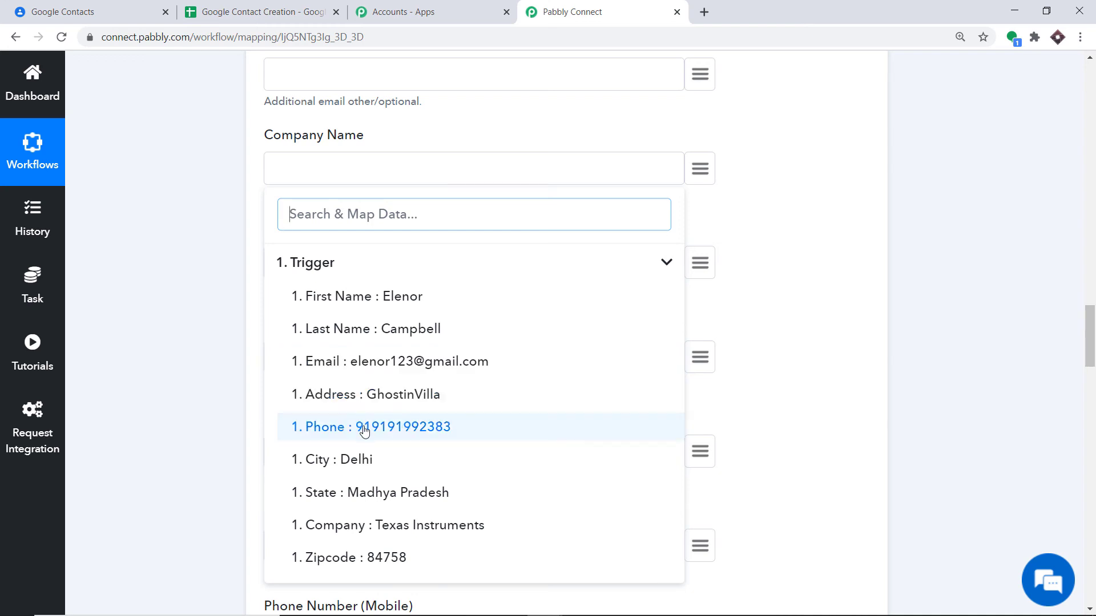
{"action": "left_click", "coordinate": [381, 523]}
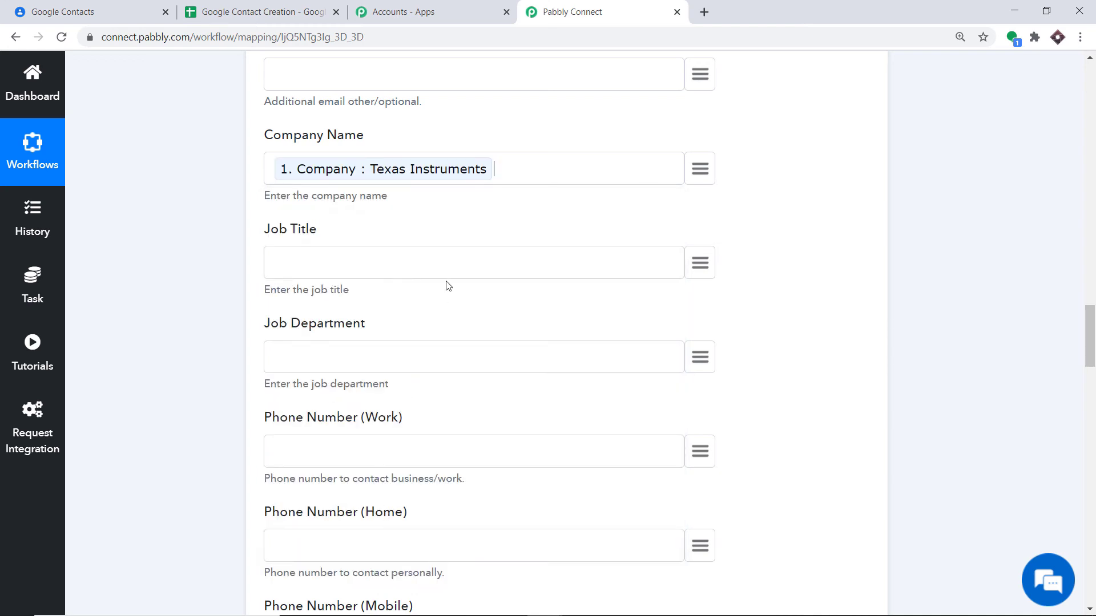
Step: Map the sheet's Phone into home phone and City into work address city
{"action": "scroll", "coordinate": [449, 272], "scroll_direction": "down", "scroll_amount": 1}
{"action": "scroll", "coordinate": [472, 177], "scroll_direction": "down", "scroll_amount": 1}
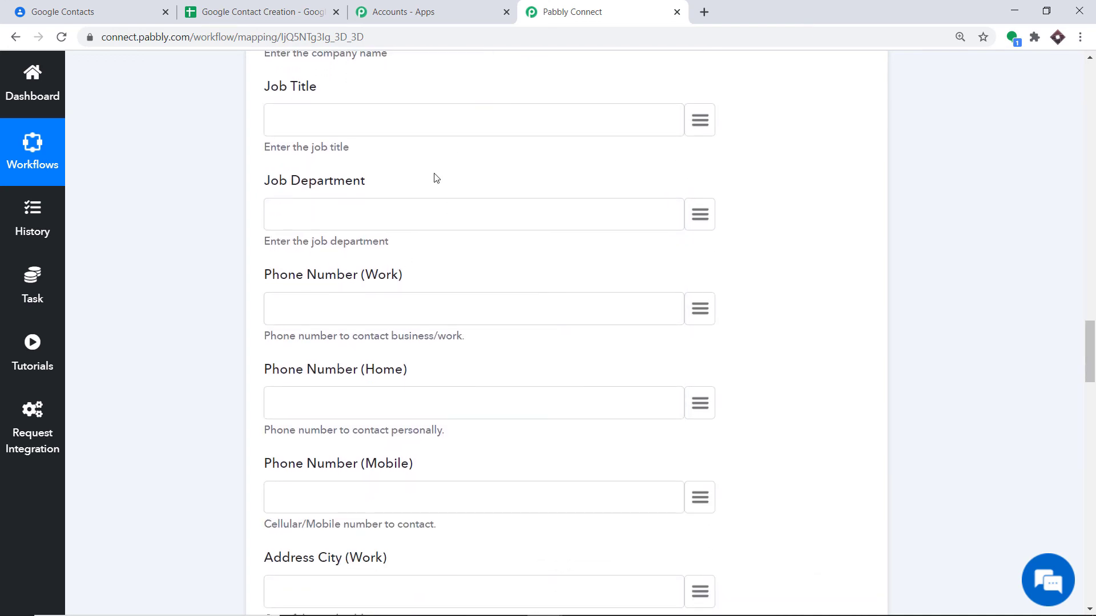
{"action": "scroll", "coordinate": [385, 204], "scroll_direction": "down", "scroll_amount": 1}
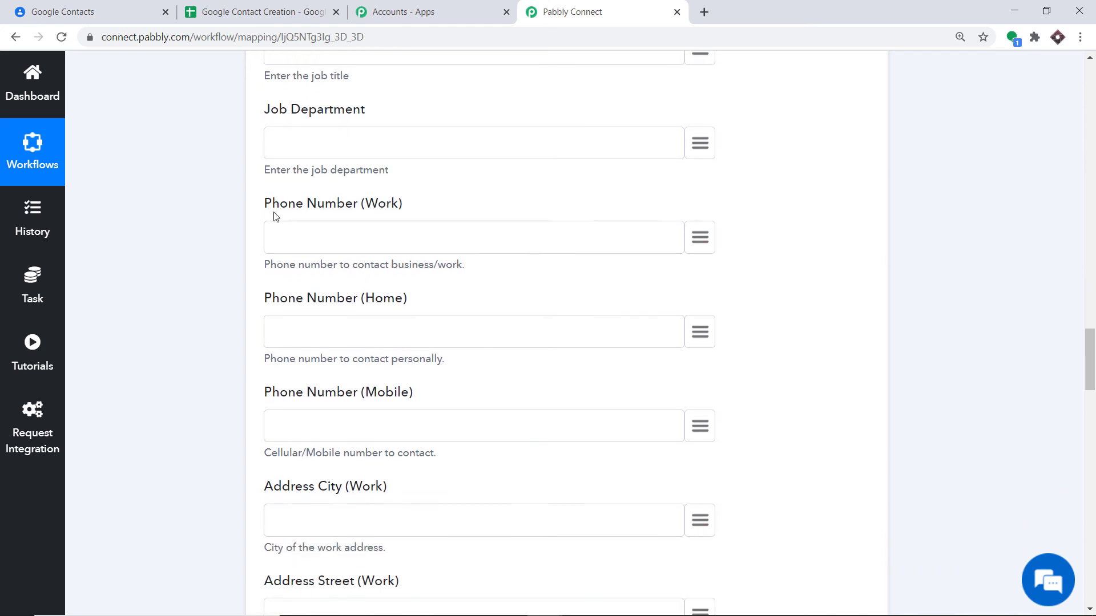
{"action": "scroll", "coordinate": [361, 212], "scroll_direction": "down", "scroll_amount": 1}
{"action": "left_click", "coordinate": [711, 266]}
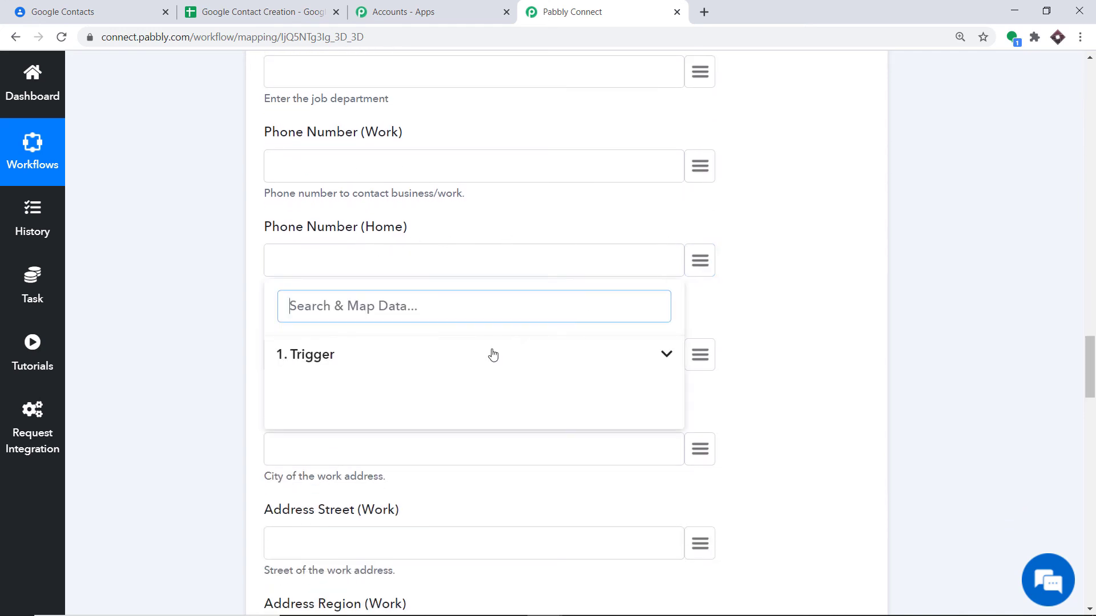
{"action": "left_click", "coordinate": [375, 357]}
{"action": "left_click", "coordinate": [390, 516]}
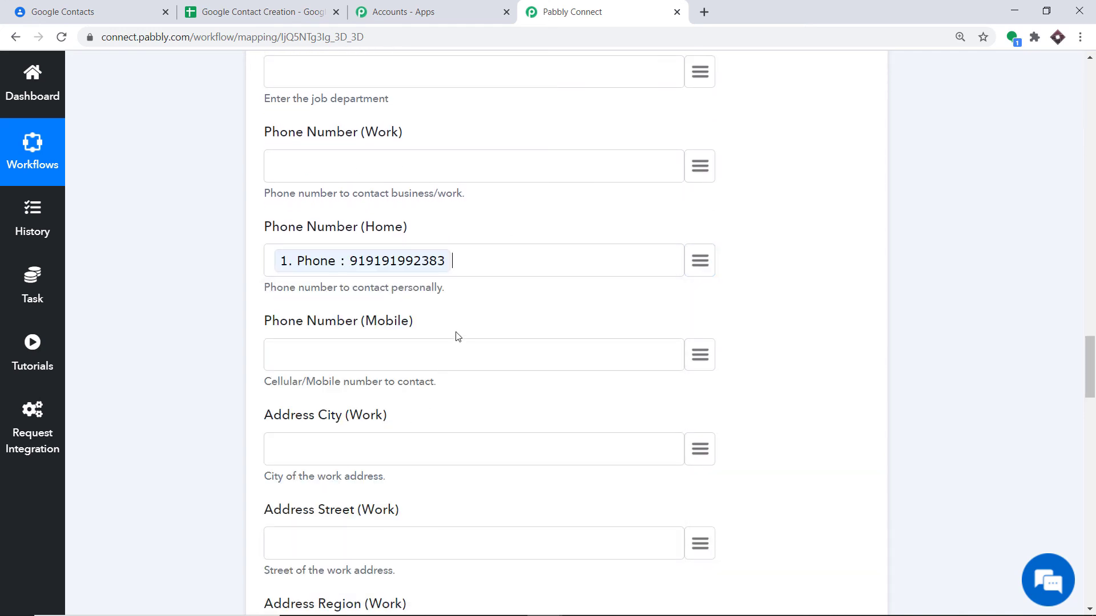
{"action": "scroll", "coordinate": [455, 335], "scroll_direction": "down", "scroll_amount": 3}
{"action": "left_click", "coordinate": [710, 240]}
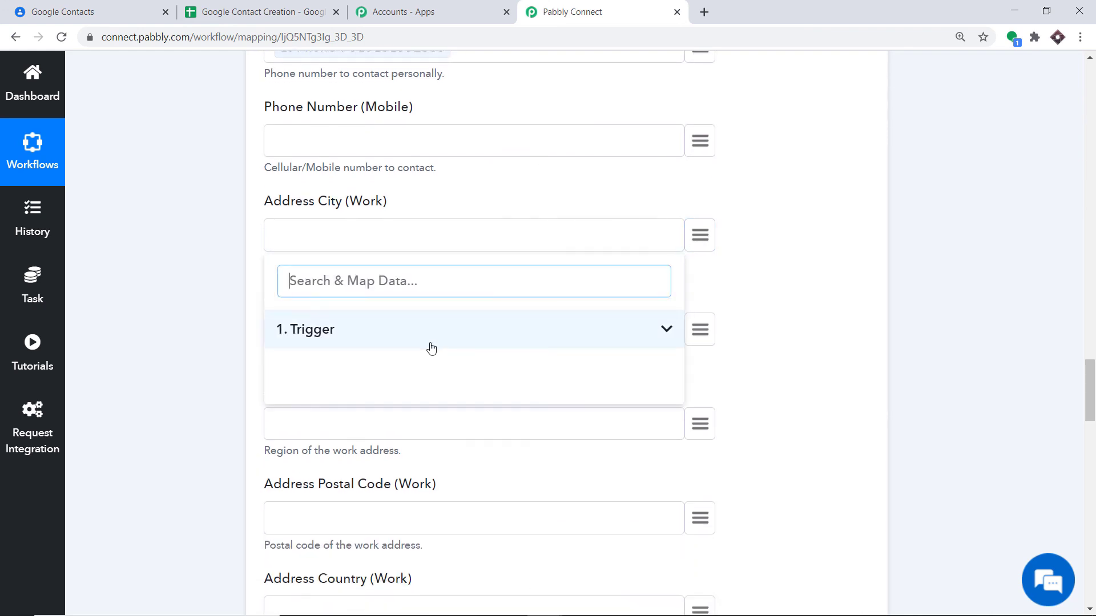
{"action": "left_click", "coordinate": [344, 331]}
{"action": "scroll", "coordinate": [460, 433], "scroll_direction": "down", "scroll_amount": 1}
{"action": "left_click", "coordinate": [383, 501]}
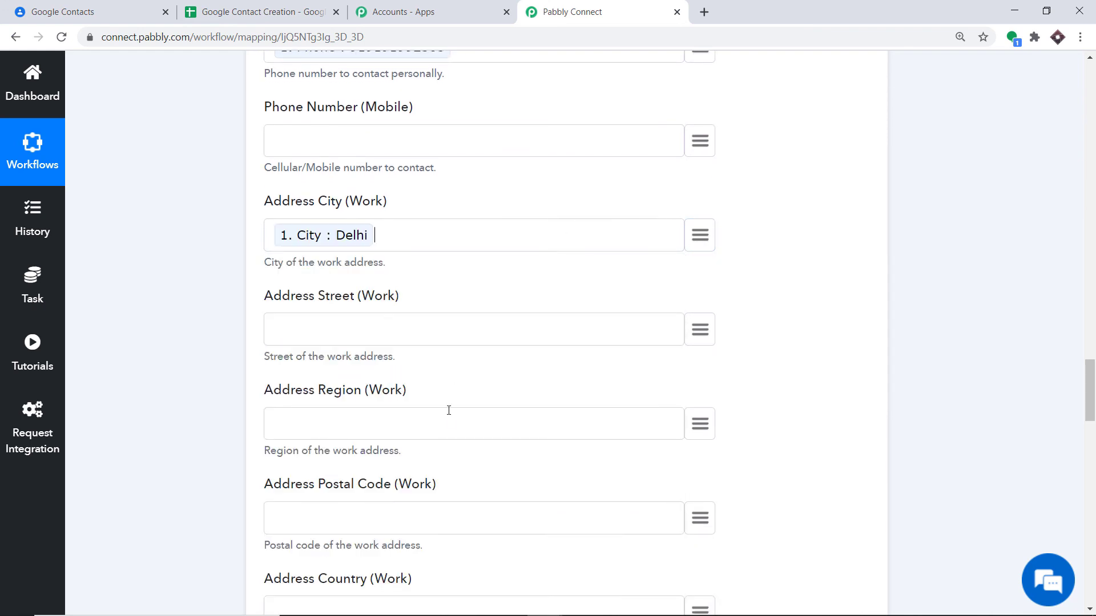
Step: Map the sheet's State into work street and Zipcode into work postal code
{"action": "scroll", "coordinate": [560, 250], "scroll_direction": "down", "scroll_amount": 1}
{"action": "left_click", "coordinate": [706, 263]}
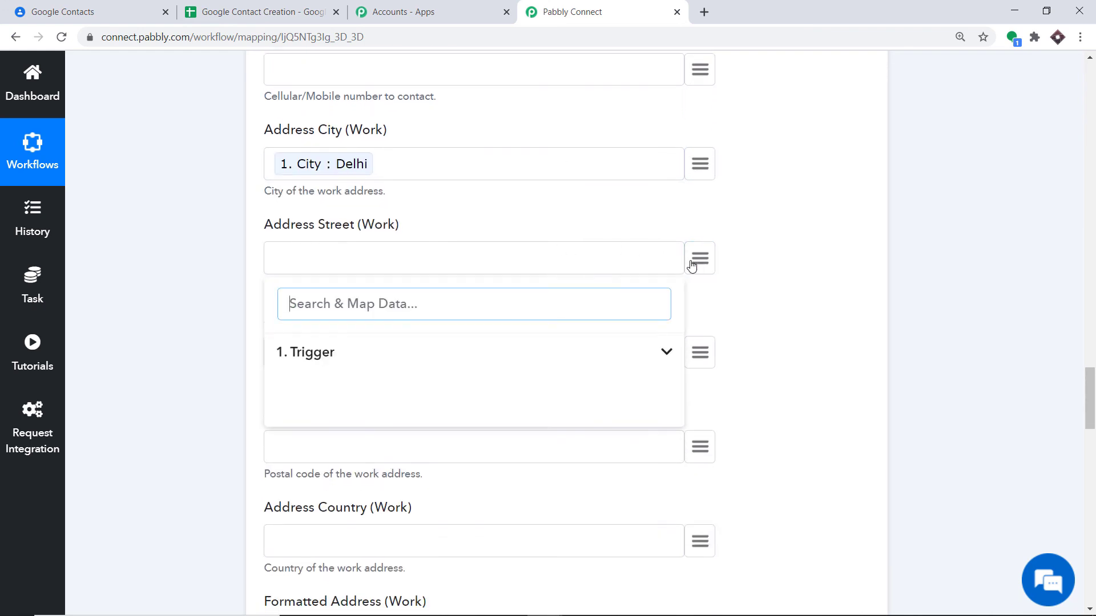
{"action": "left_click", "coordinate": [394, 358]}
{"action": "scroll", "coordinate": [402, 507], "scroll_direction": "down", "scroll_amount": 1}
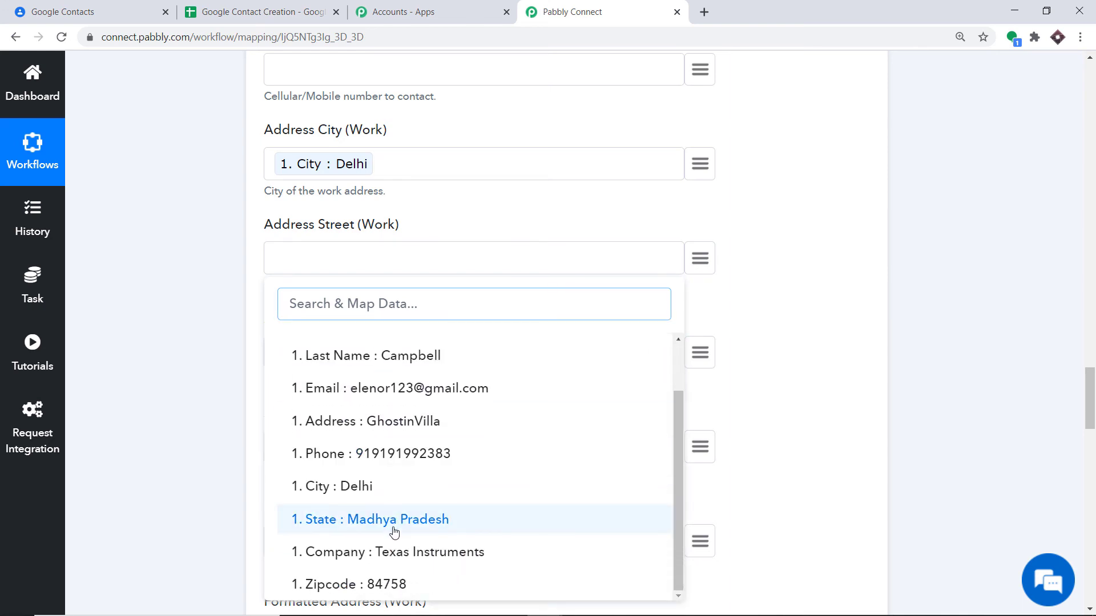
{"action": "left_click", "coordinate": [396, 519]}
{"action": "scroll", "coordinate": [456, 378], "scroll_direction": "down", "scroll_amount": 1}
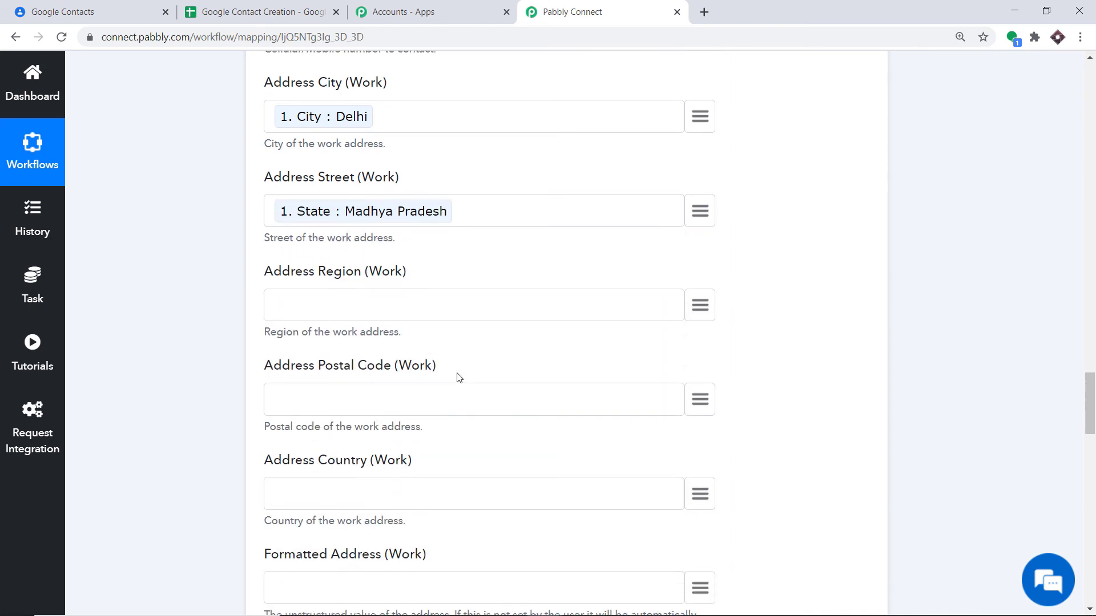
{"action": "left_click", "coordinate": [701, 375]}
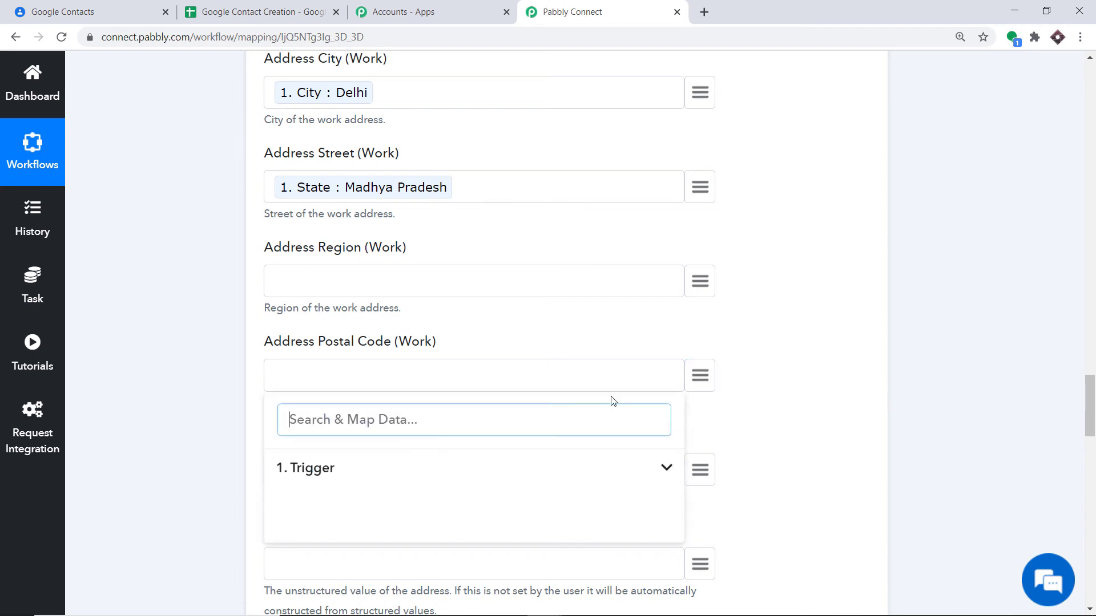
{"action": "left_click", "coordinate": [362, 464]}
{"action": "scroll", "coordinate": [392, 523], "scroll_direction": "down", "scroll_amount": 2}
{"action": "scroll", "coordinate": [394, 528], "scroll_direction": "down", "scroll_amount": 2}
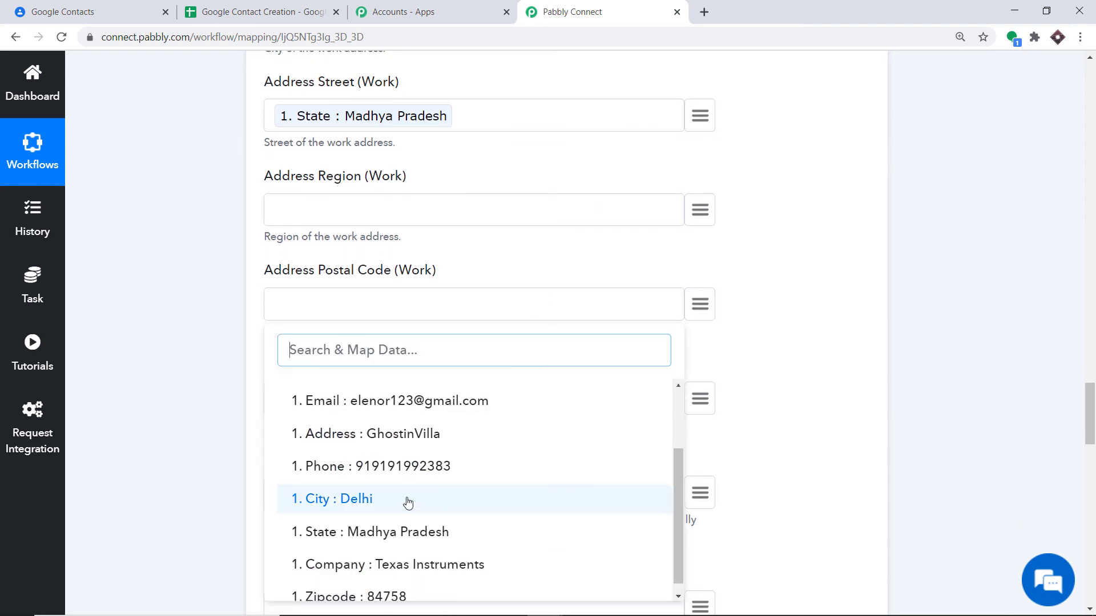
{"action": "left_click", "coordinate": [398, 580]}
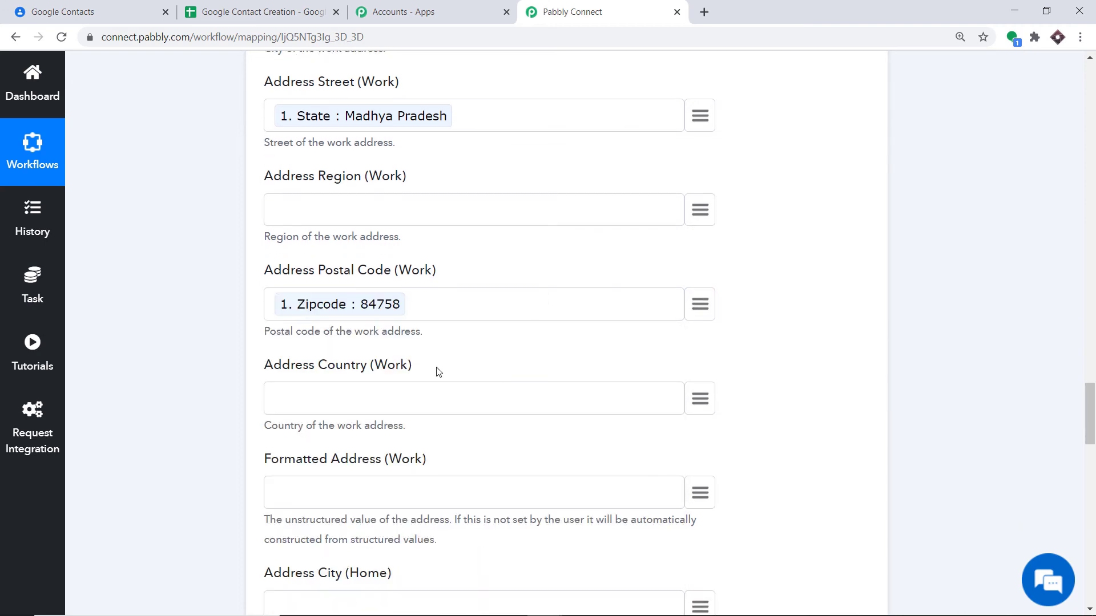
Step: Save the contact field mapping and send a test request
{"action": "scroll", "coordinate": [425, 368], "scroll_direction": "down", "scroll_amount": 1}
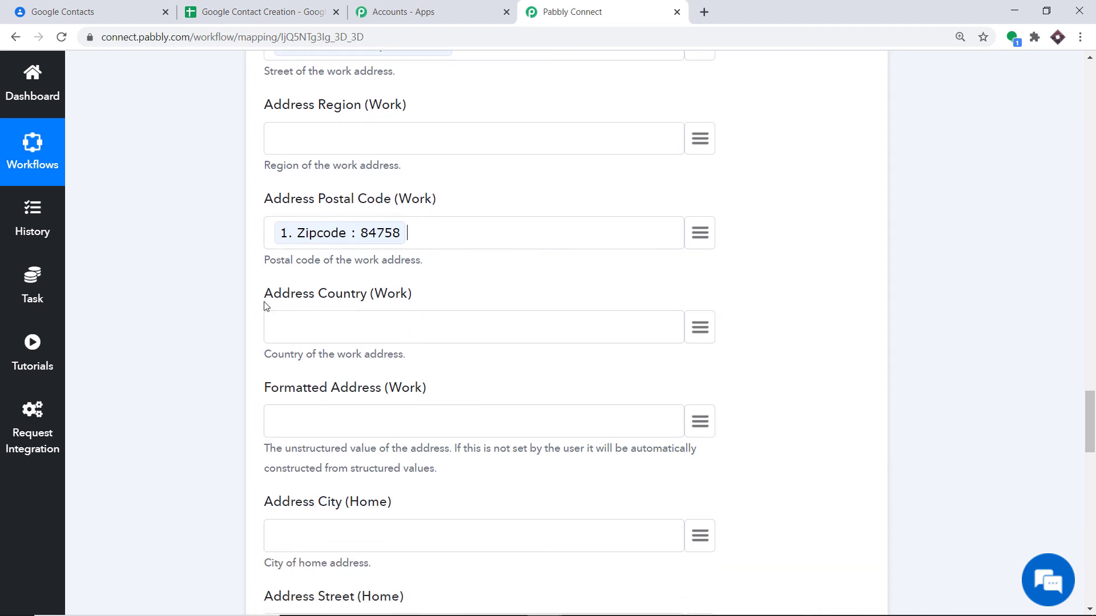
{"action": "scroll", "coordinate": [419, 319], "scroll_direction": "down", "scroll_amount": 5}
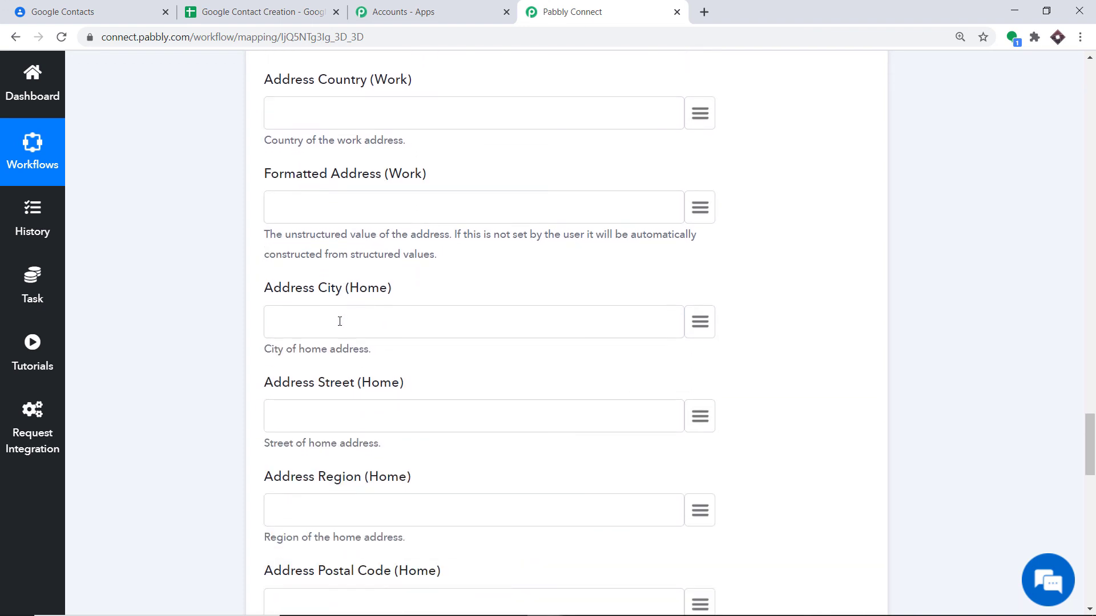
{"action": "scroll", "coordinate": [342, 326], "scroll_direction": "down", "scroll_amount": 6}
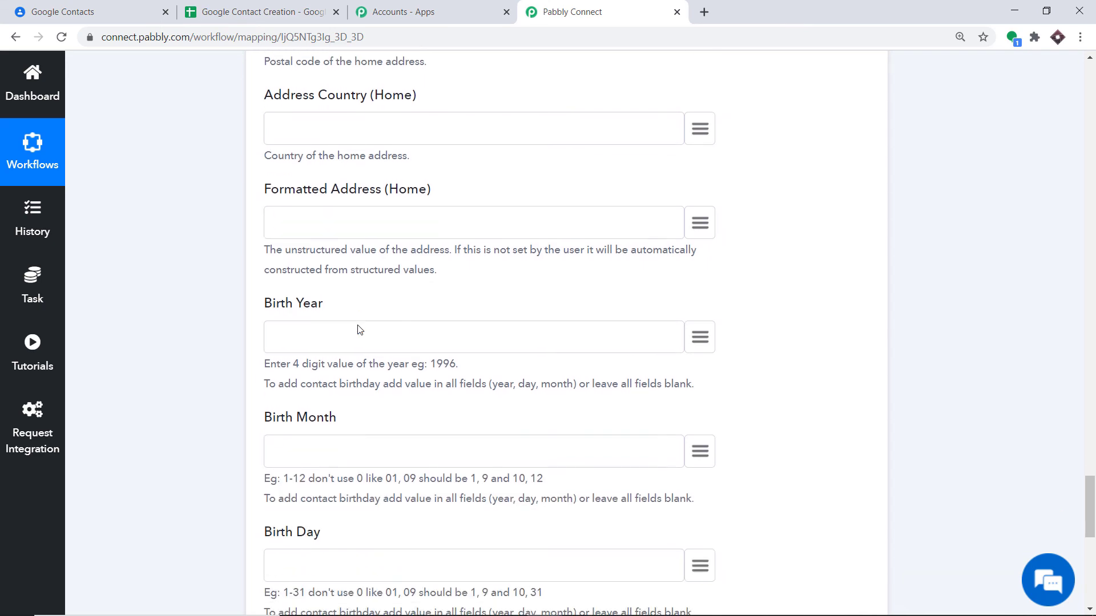
{"action": "scroll", "coordinate": [360, 329], "scroll_direction": "up", "scroll_amount": 9}
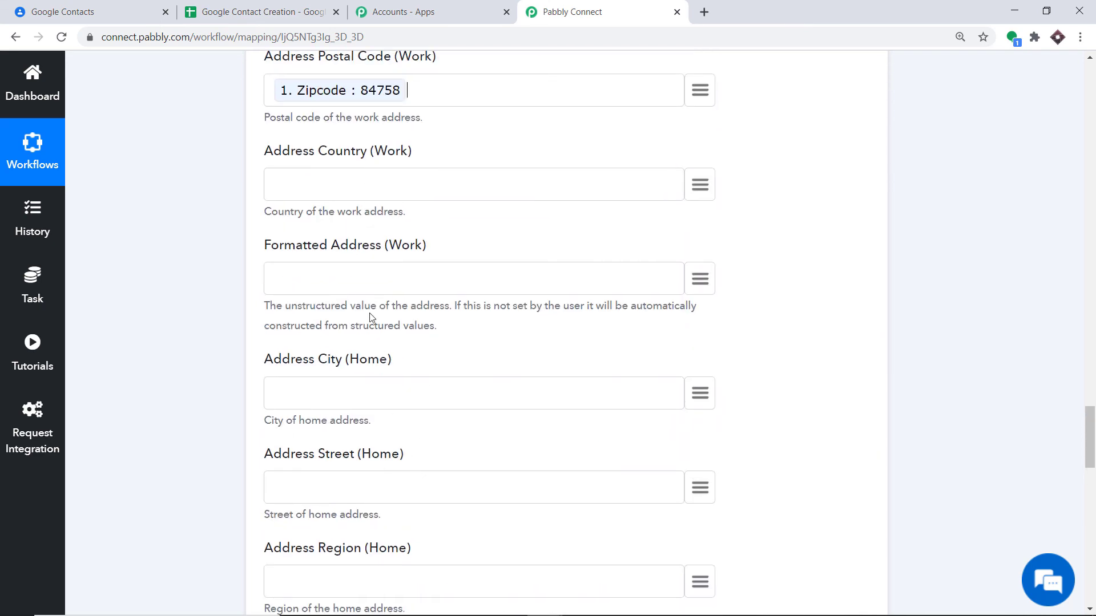
{"action": "scroll", "coordinate": [370, 318], "scroll_direction": "up", "scroll_amount": 6}
{"action": "scroll", "coordinate": [362, 191], "scroll_direction": "down", "scroll_amount": 11}
{"action": "scroll", "coordinate": [399, 262], "scroll_direction": "down", "scroll_amount": 4}
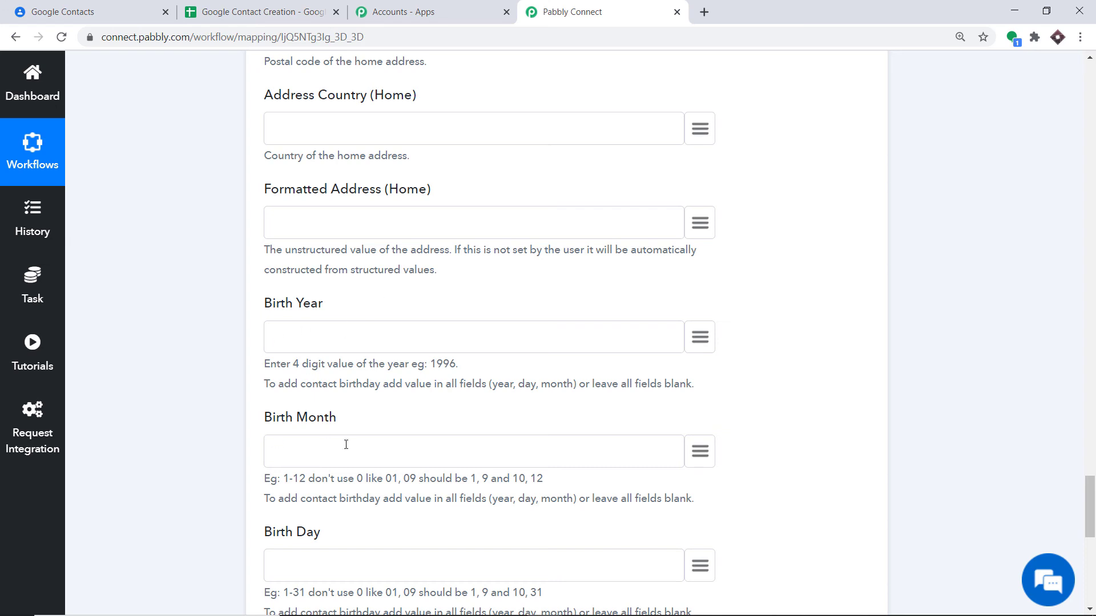
{"action": "scroll", "coordinate": [354, 389], "scroll_direction": "down", "scroll_amount": 3}
{"action": "scroll", "coordinate": [420, 297], "scroll_direction": "down", "scroll_amount": 1}
{"action": "scroll", "coordinate": [410, 262], "scroll_direction": "down", "scroll_amount": 3}
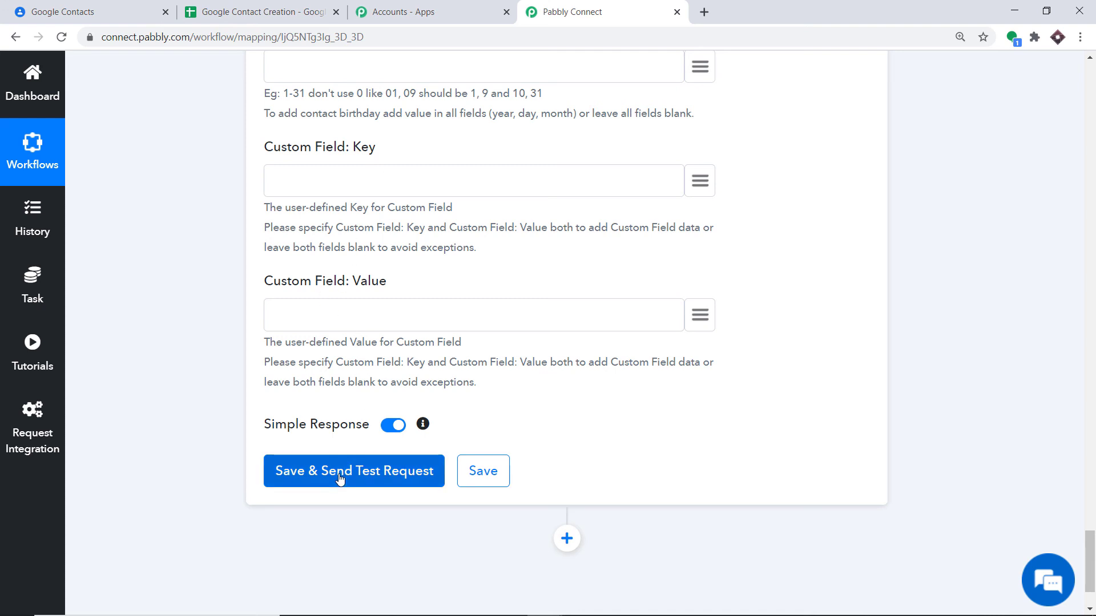
{"action": "scroll", "coordinate": [368, 406], "scroll_direction": "down", "scroll_amount": 1}
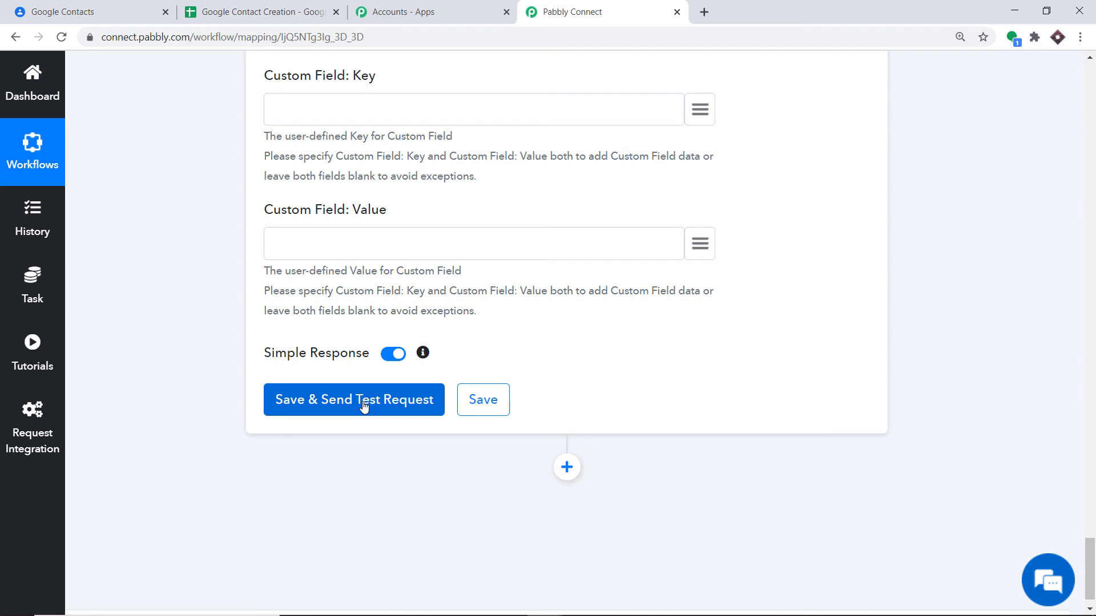
{"action": "left_click", "coordinate": [364, 407]}
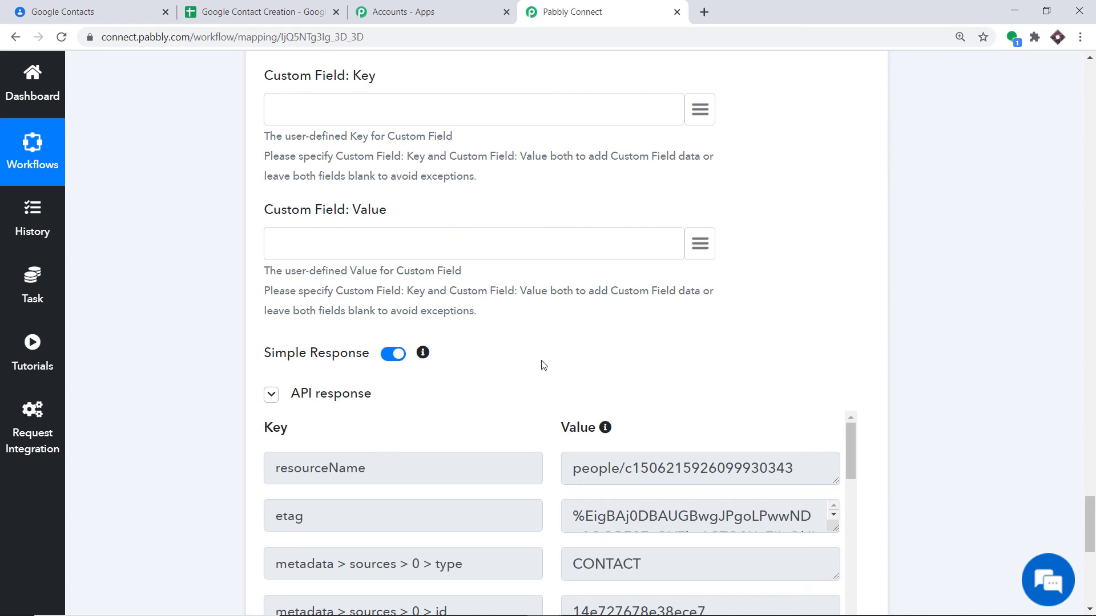
Step: Reload Google Contacts to confirm the new Texas Instruments contact, then go back to the sheet
{"action": "left_click", "coordinate": [101, 5]}
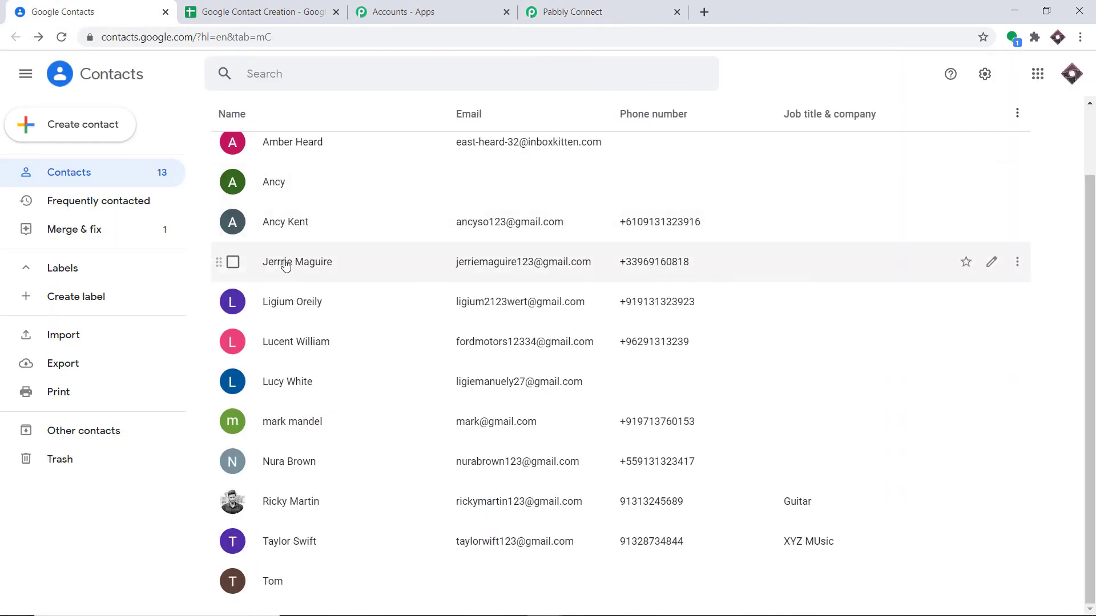
{"action": "scroll", "coordinate": [286, 261], "scroll_direction": "up", "scroll_amount": 2}
{"action": "left_click", "coordinate": [60, 38]}
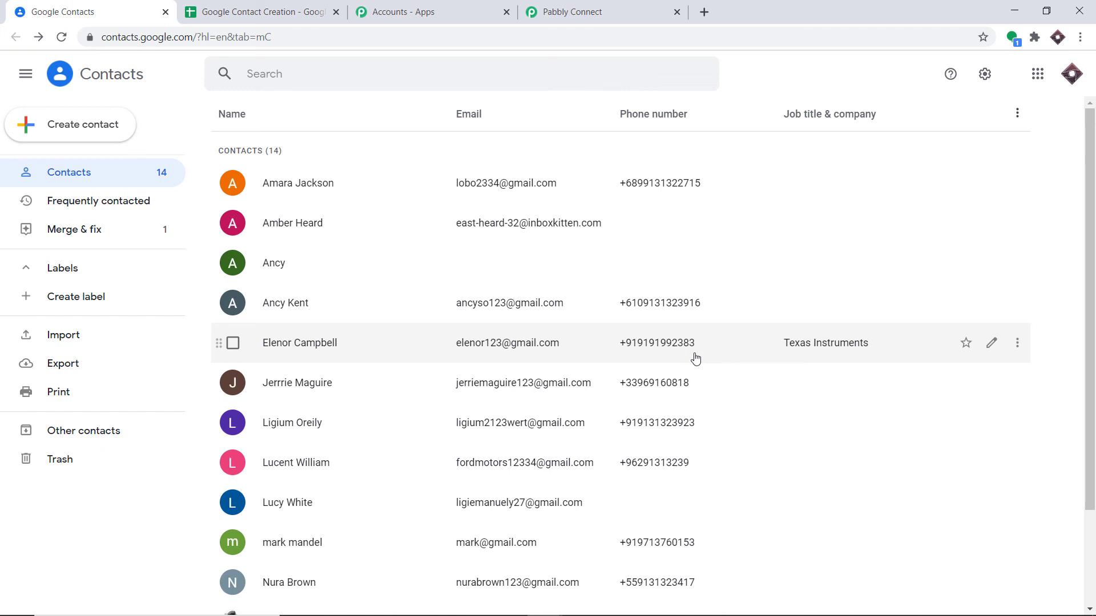
{"action": "left_click", "coordinate": [218, 7]}
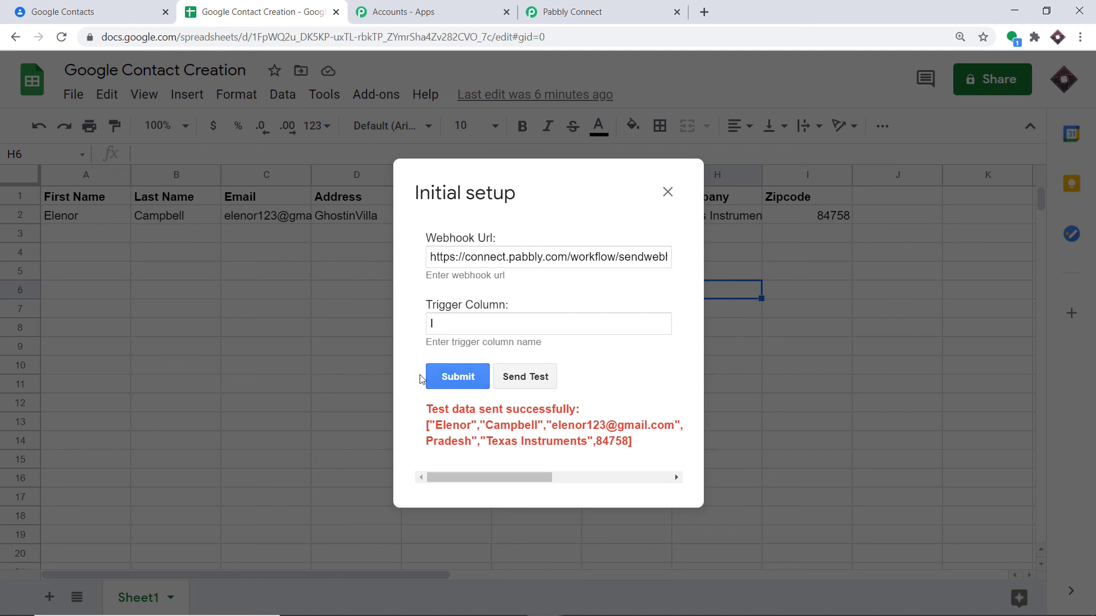
Step: Submit the webhook Initial setup and enable Pabbly Connect Webhooks > Send On Event
{"action": "left_click", "coordinate": [457, 377]}
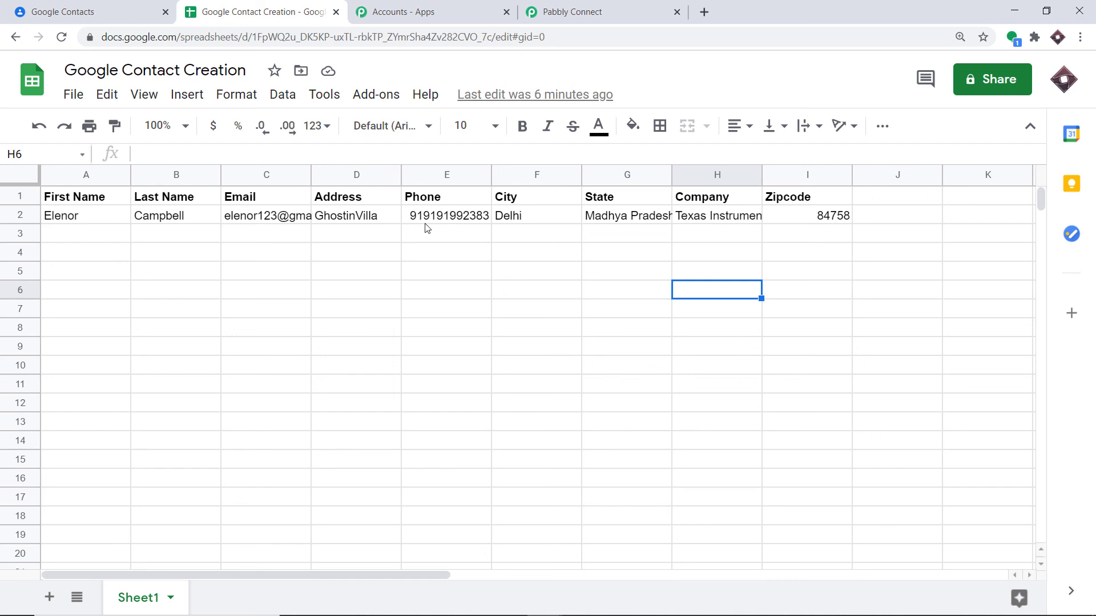
{"action": "left_click", "coordinate": [396, 102]}
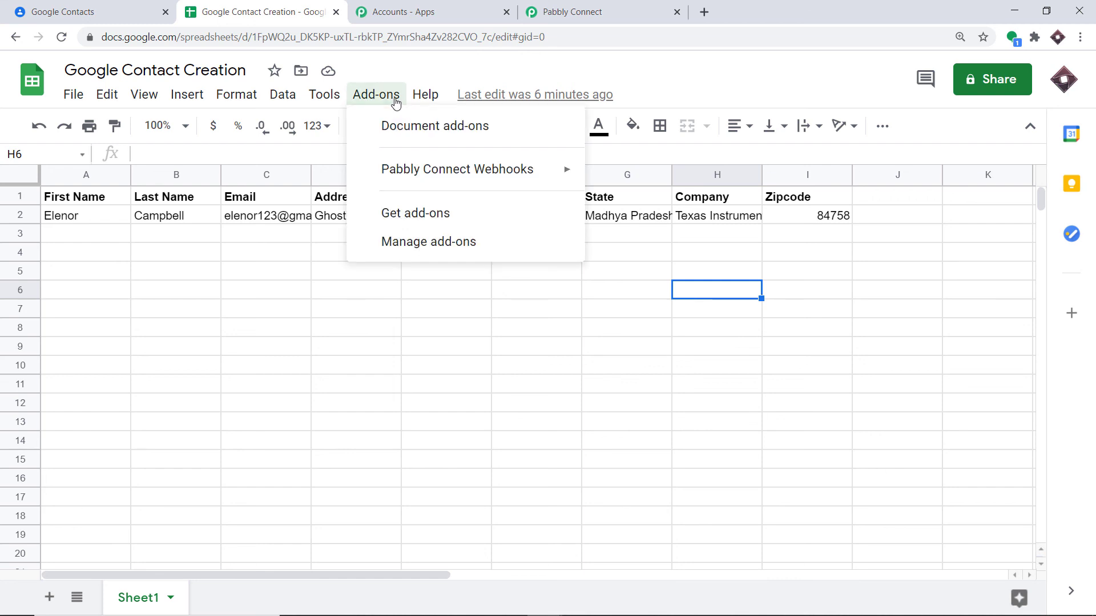
{"action": "mouse_move", "coordinate": [403, 170]}
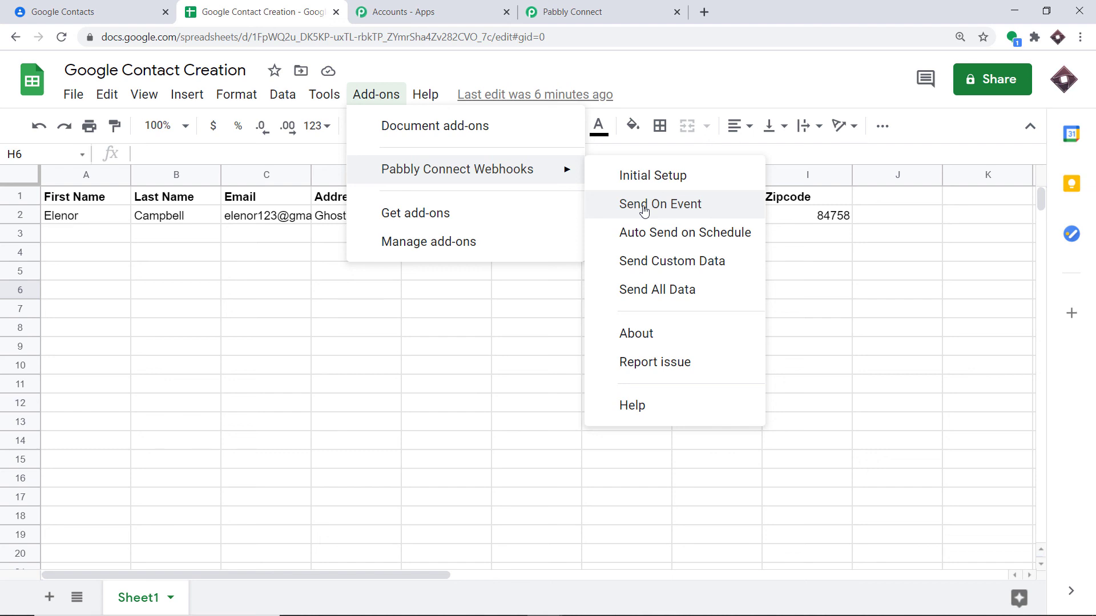
{"action": "left_click", "coordinate": [644, 211]}
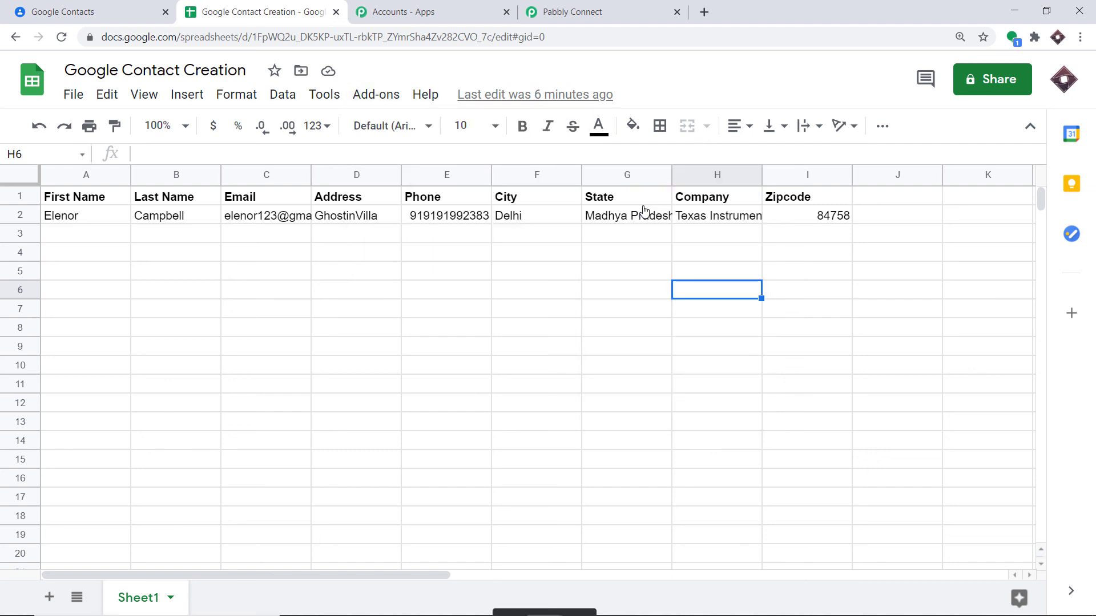
{"action": "left_click", "coordinate": [374, 94]}
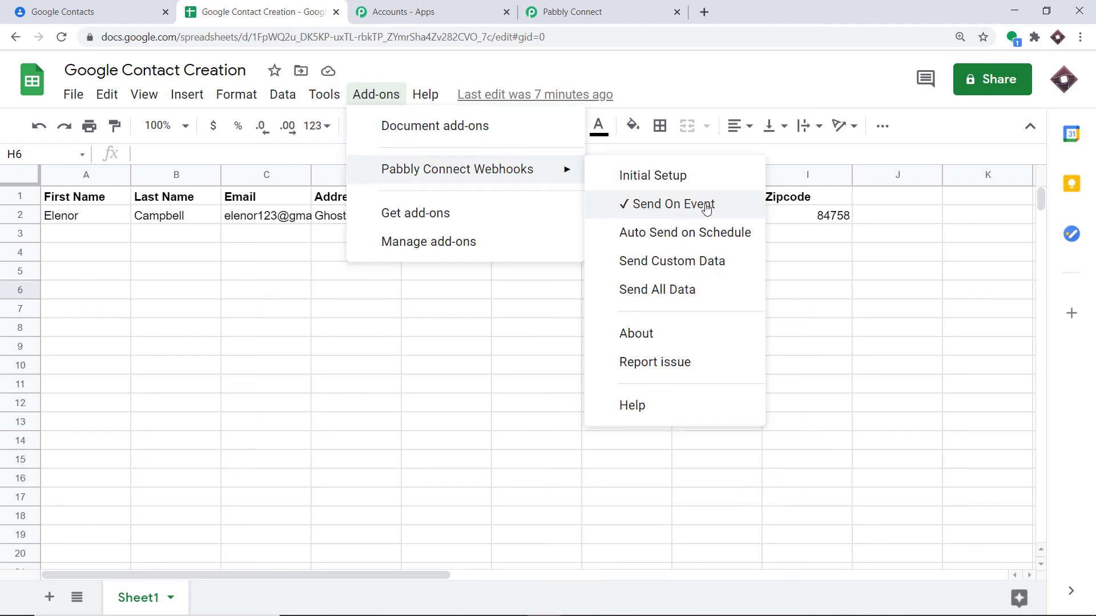
{"action": "left_click", "coordinate": [490, 312]}
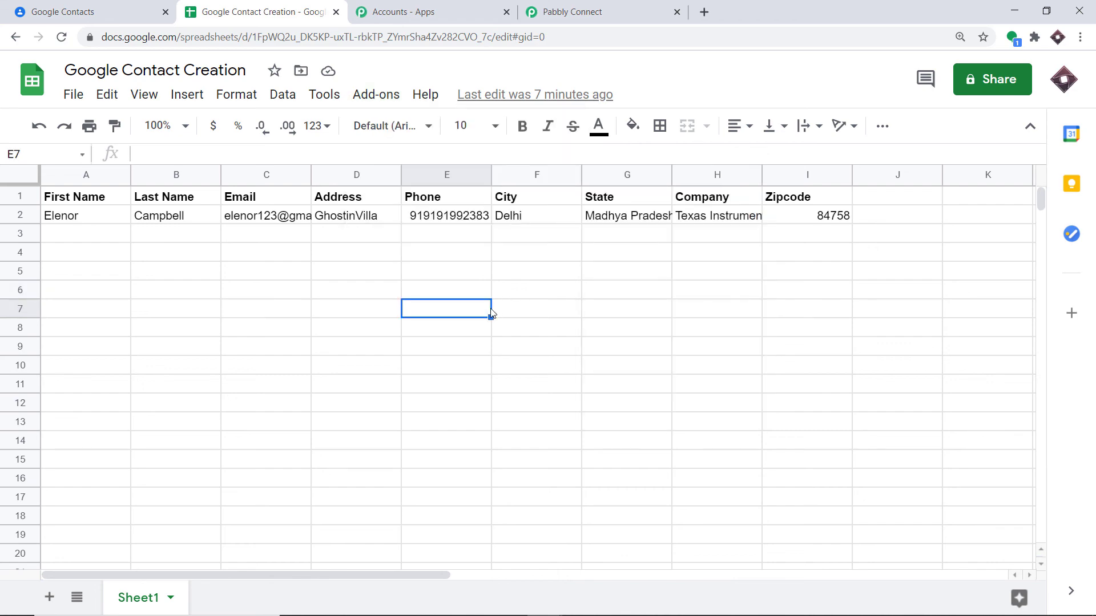
{"action": "left_click", "coordinate": [594, 12]}
Step: Collapse the Create Contact action and the New Spreadsheet Row trigger into summaries
{"action": "left_click_drag", "start_coordinate": [1093, 494], "coordinate": [1093, 224]}
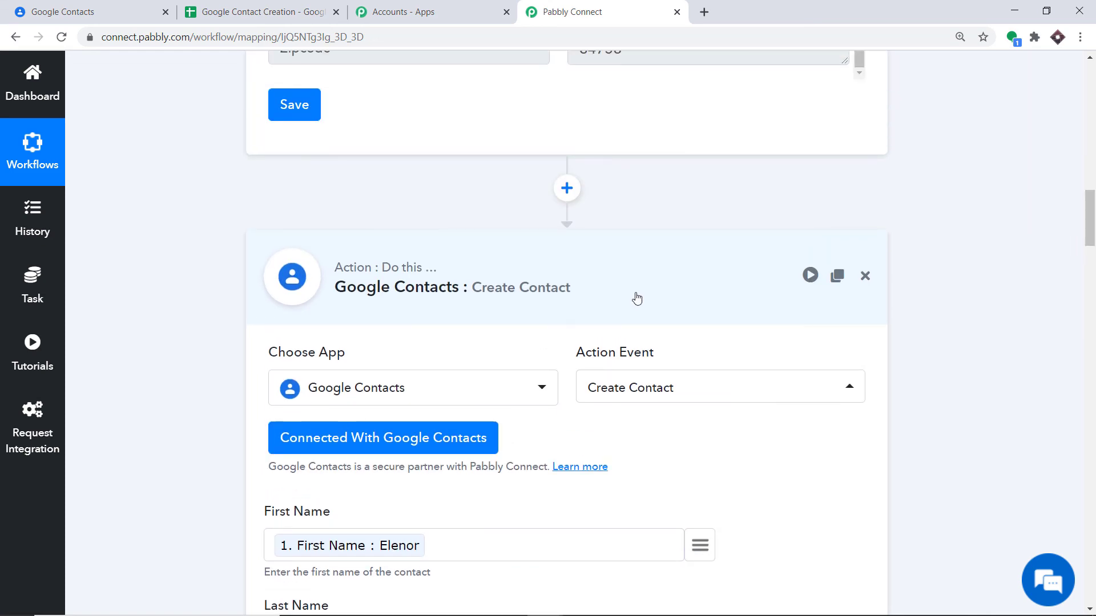
{"action": "left_click", "coordinate": [633, 297]}
{"action": "scroll", "coordinate": [660, 291], "scroll_direction": "up", "scroll_amount": 15}
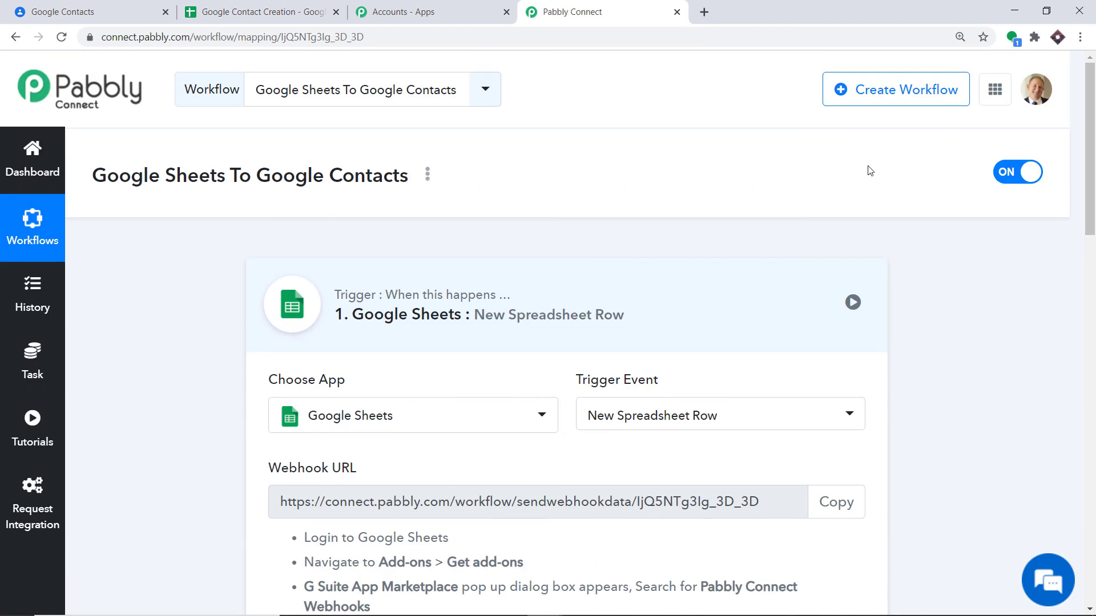
{"action": "left_click", "coordinate": [471, 318]}
{"action": "scroll", "coordinate": [665, 259], "scroll_direction": "down", "scroll_amount": 1}
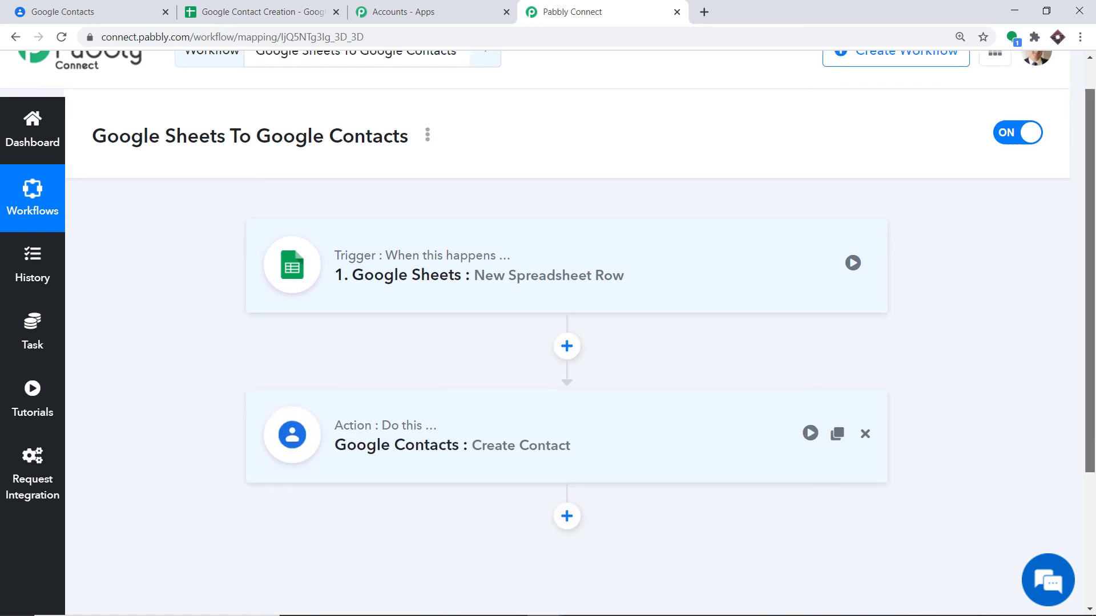
{"action": "scroll", "coordinate": [1093, 278], "scroll_direction": "down", "scroll_amount": 1}
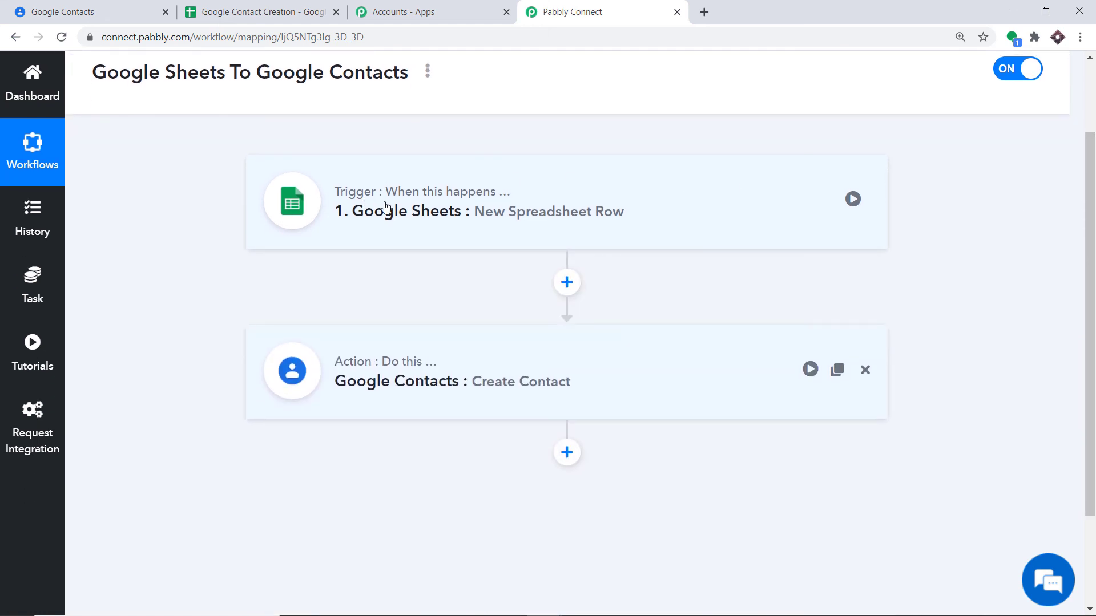